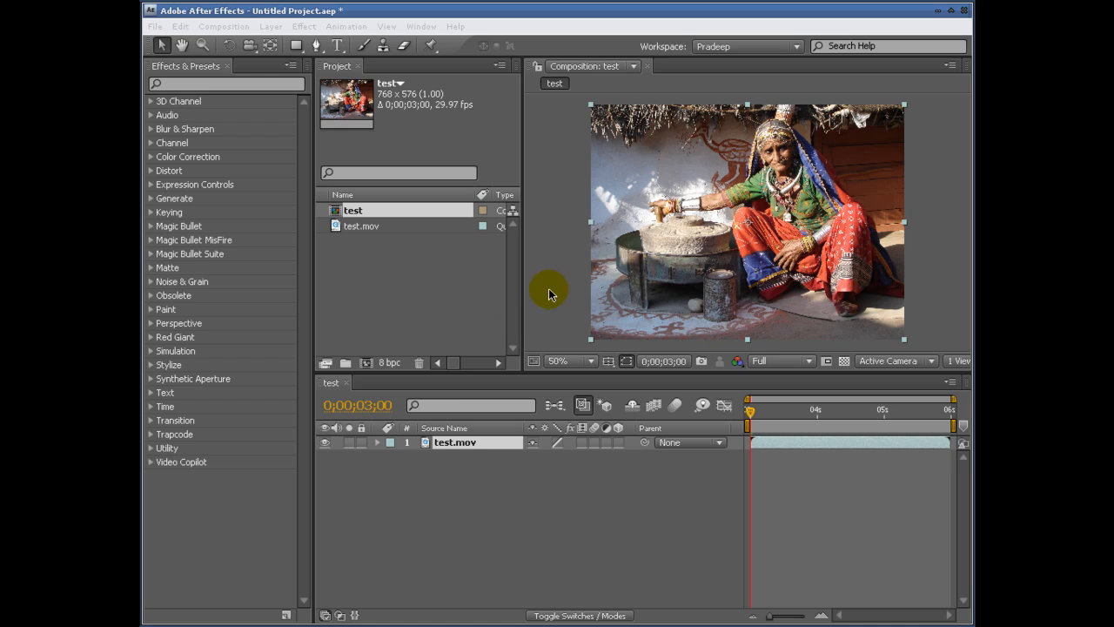
Inspect the test.mov layer's anchor point up close, and expand its Transform properties with Anchor Point selected.
left_click(454, 443)
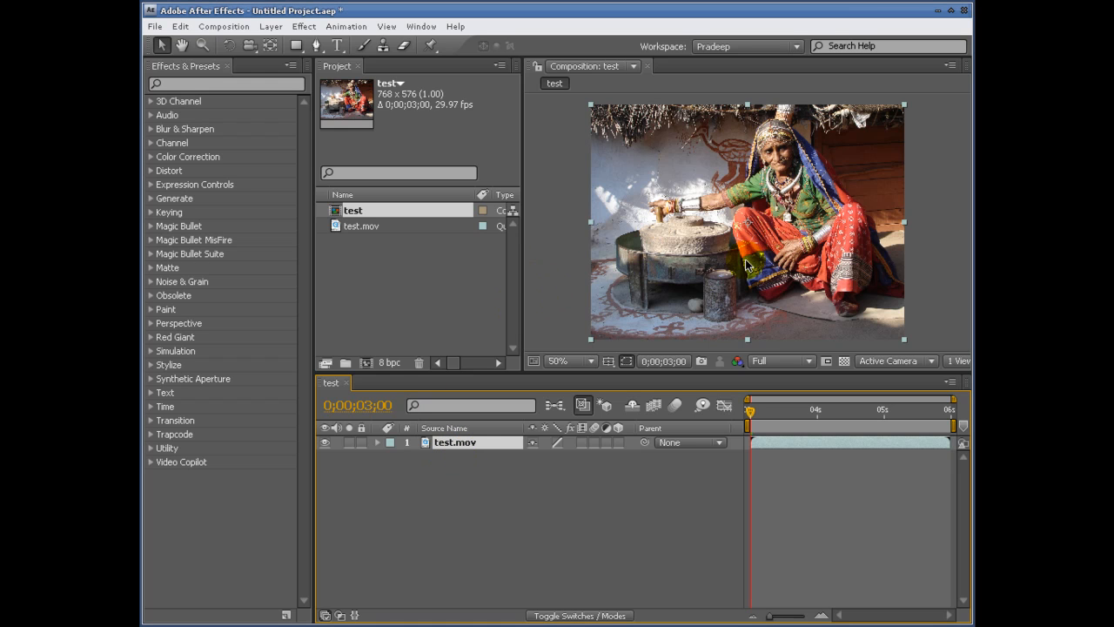
scroll(747, 261, "up", 7)
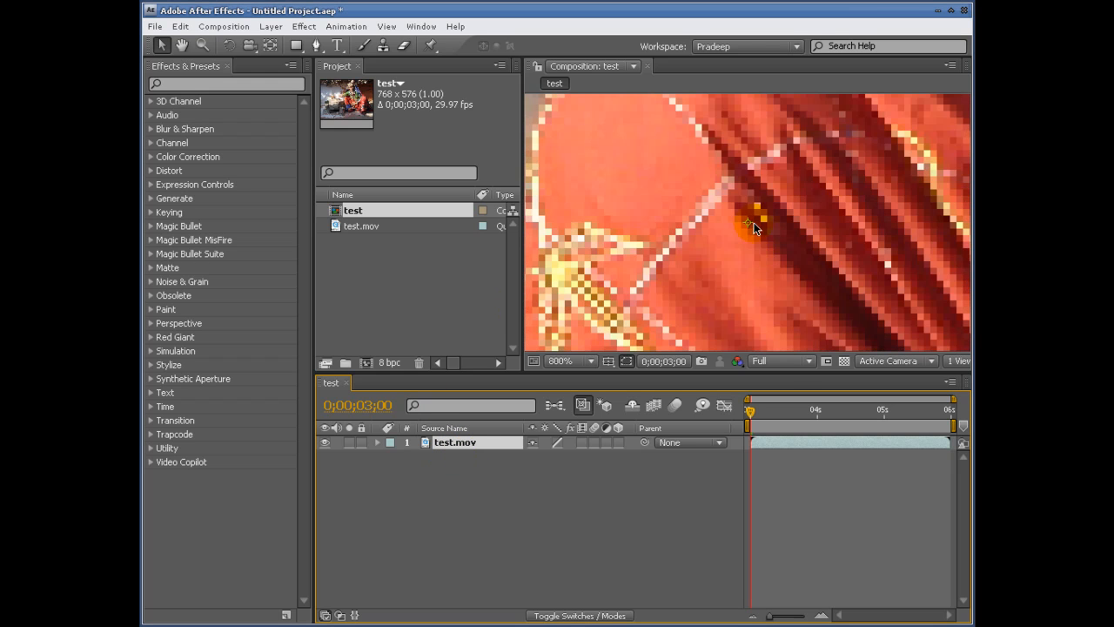
scroll(749, 223, "down", 7)
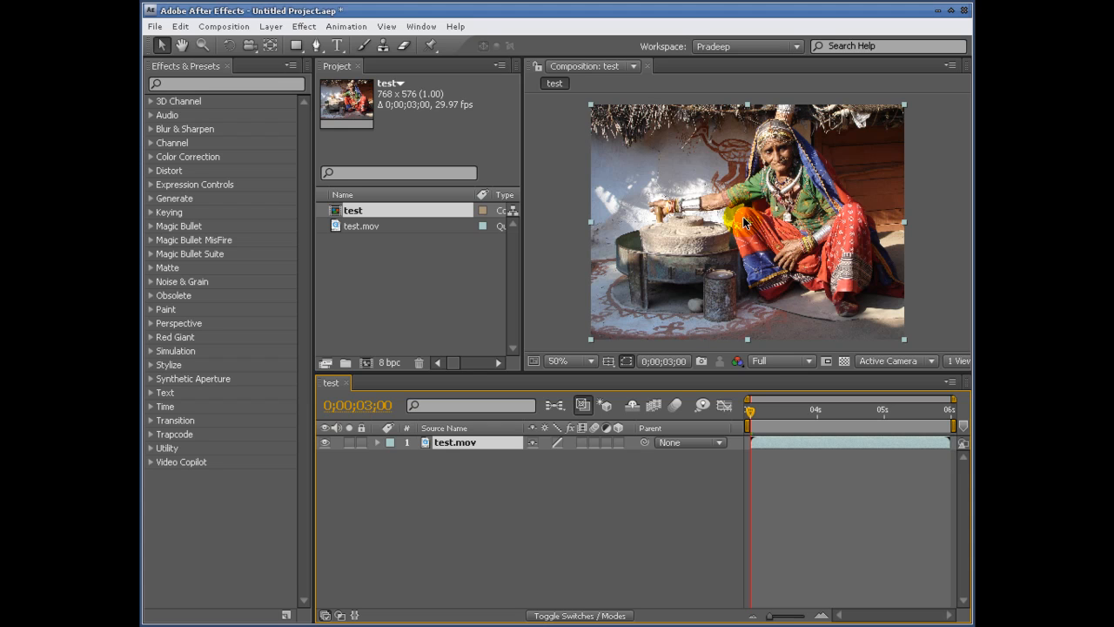
left_click(378, 444)
left_click(392, 456)
left_click(464, 473)
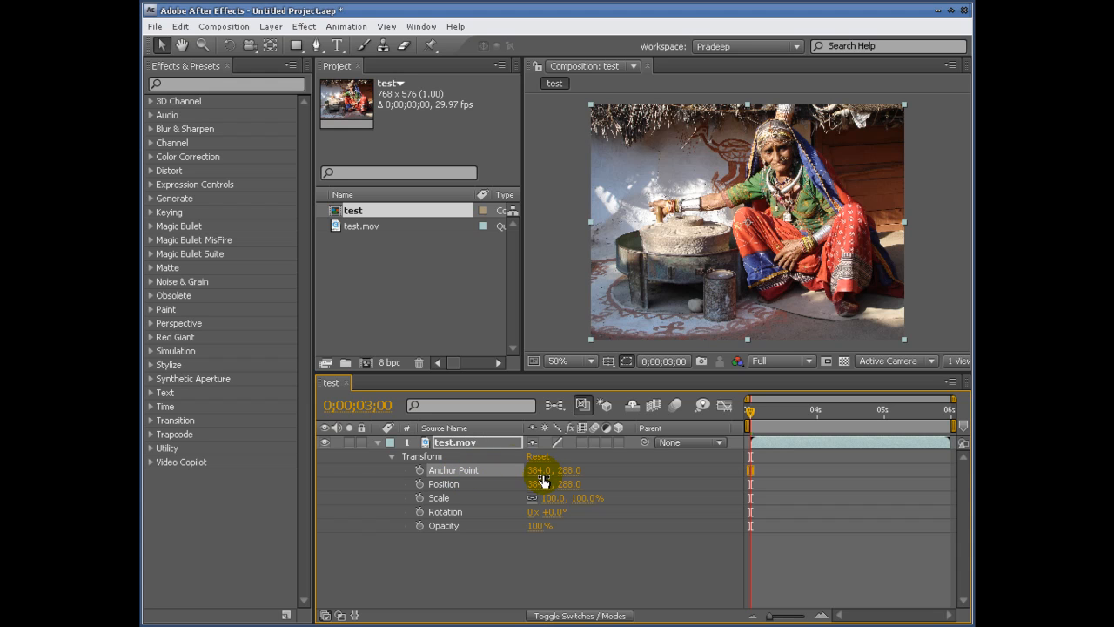
Try changing the test.mov layer's Anchor Point values to about 531, 453, and undo the changes.
left_click_drag(536, 471, 635, 469)
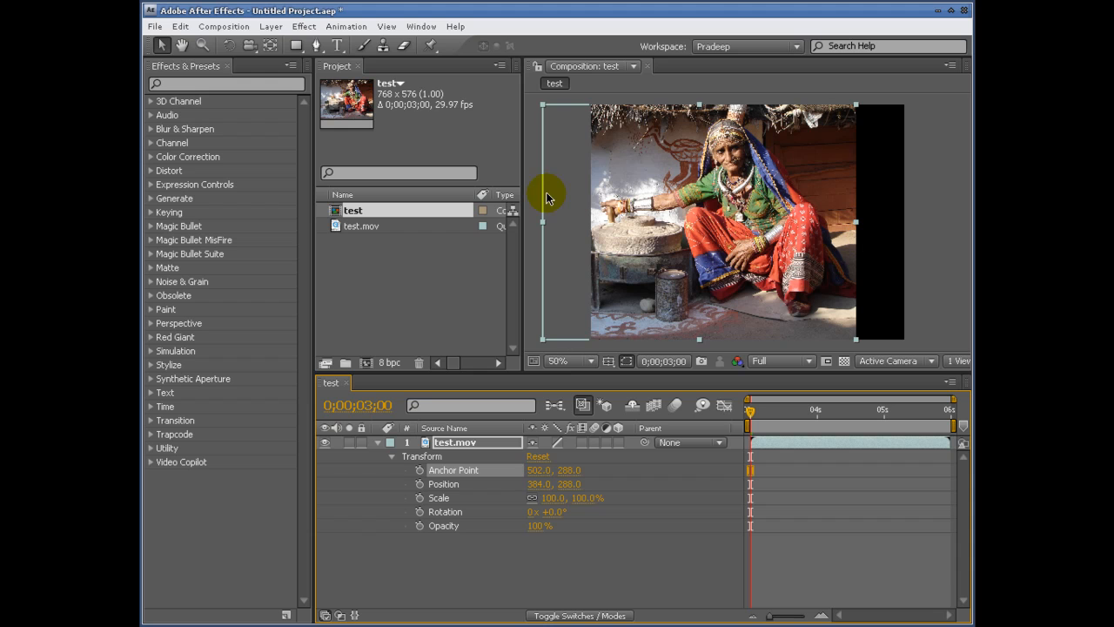
left_click_drag(536, 469, 702, 470)
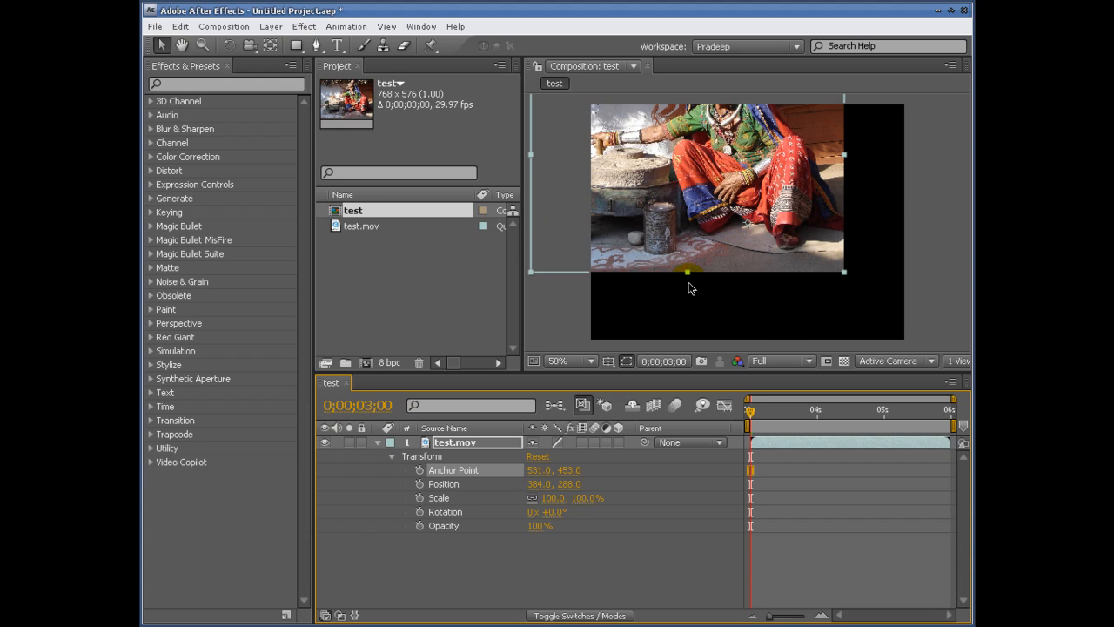
key("ctrl+z")
key("ctrl+z")
key("ctrl+z")
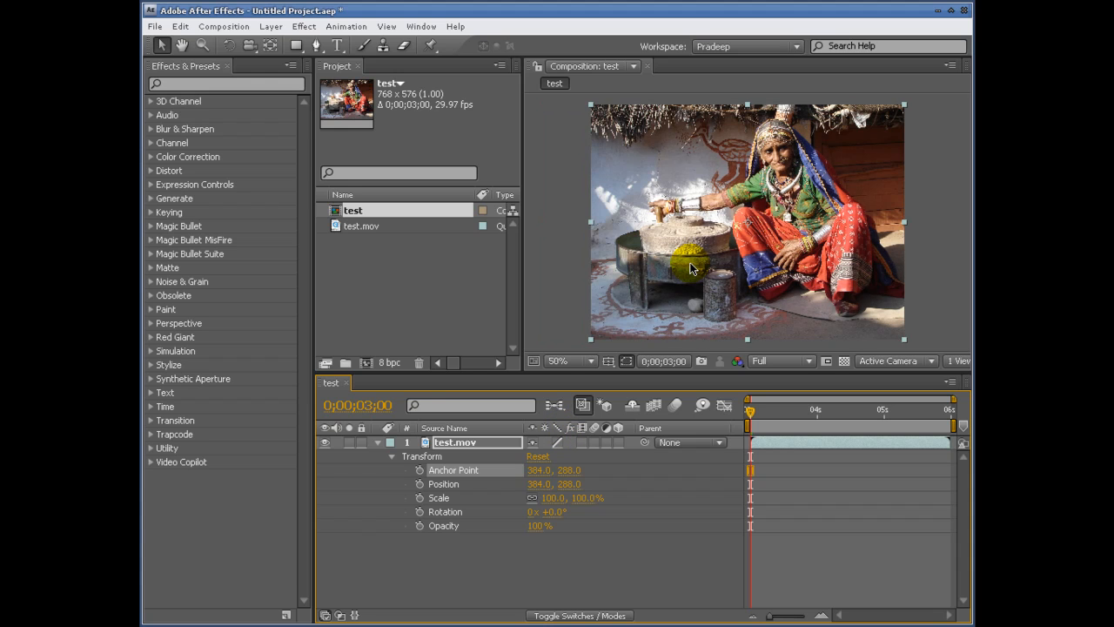
Try rotating the layer about 36.8° around its centre and shifting its Anchor Point X to about 481, undoing each change.
left_click(229, 48)
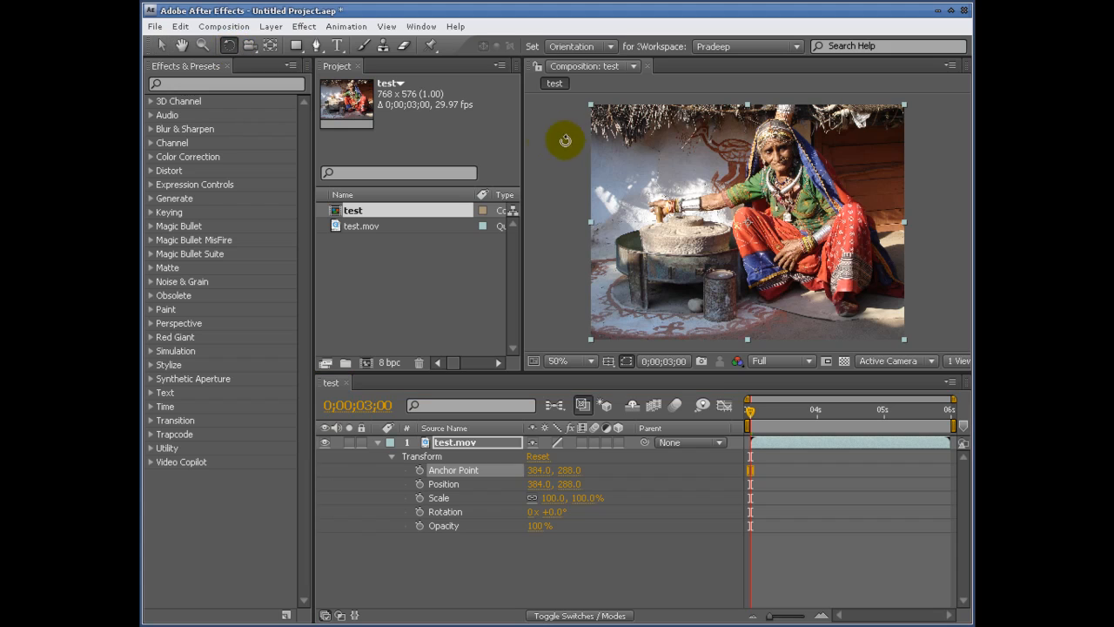
left_click_drag(592, 104, 695, 38)
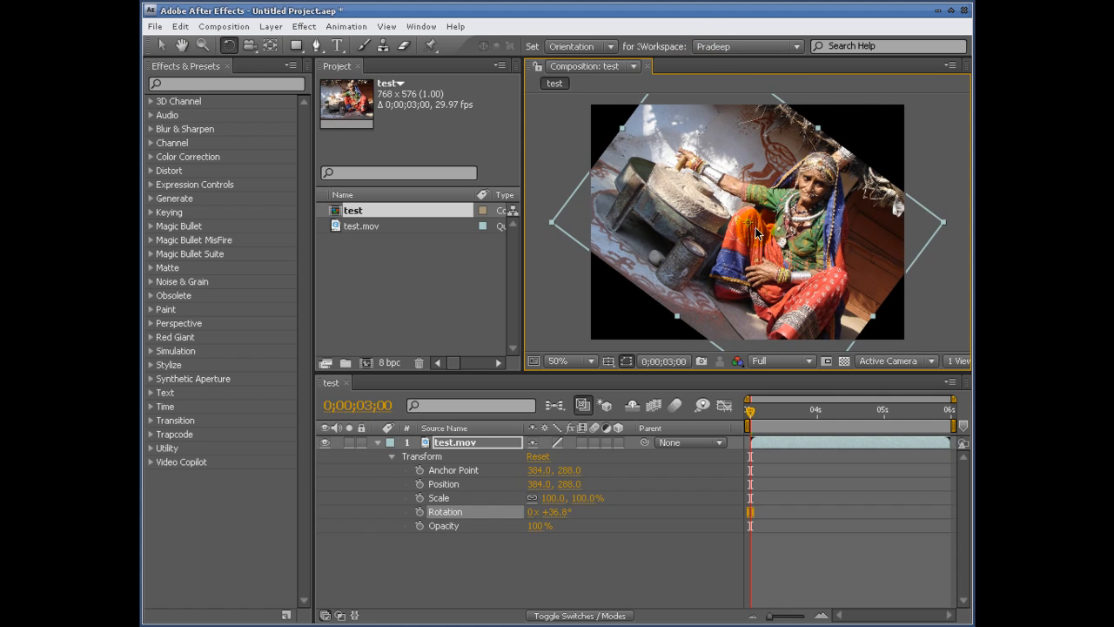
key("ctrl+z")
left_click_drag(539, 470, 653, 478)
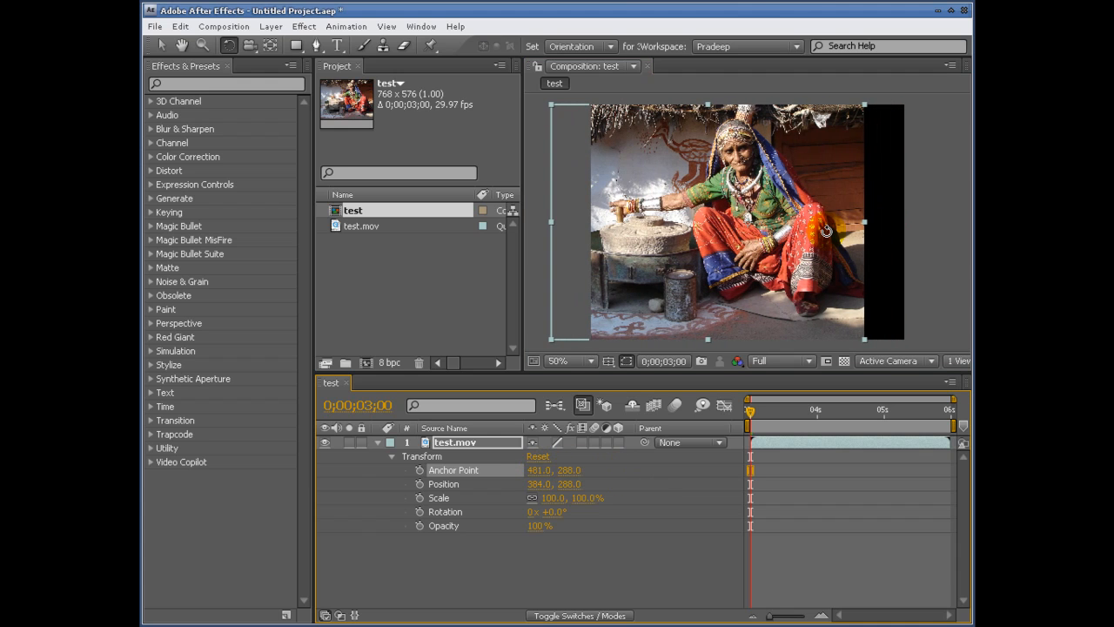
key("ctrl+z")
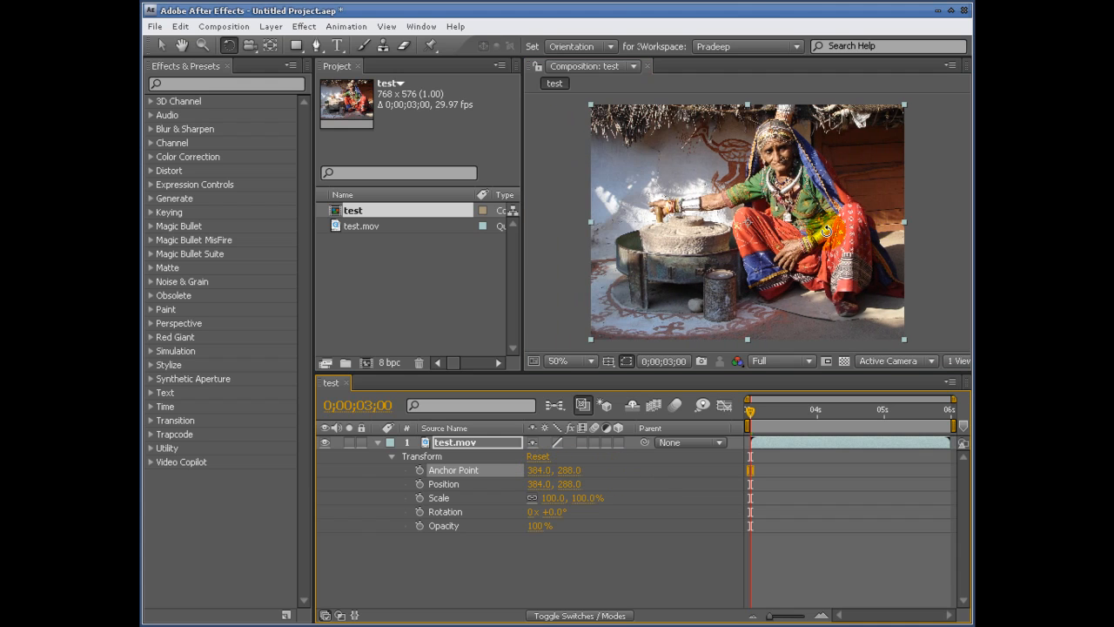
Try moving the anchor point near the layer's lower-left corner with Pan Behind, rotating the layer to about -59.3°, and undo both.
left_click(270, 48)
left_click(751, 228)
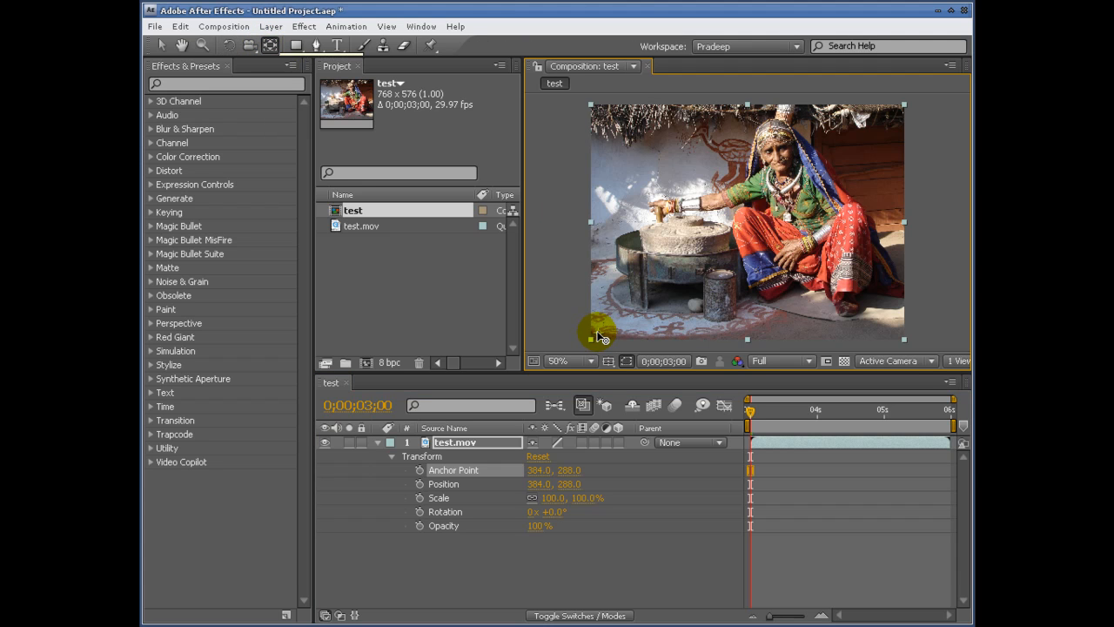
left_click_drag(599, 338, 598, 337)
left_click(229, 45)
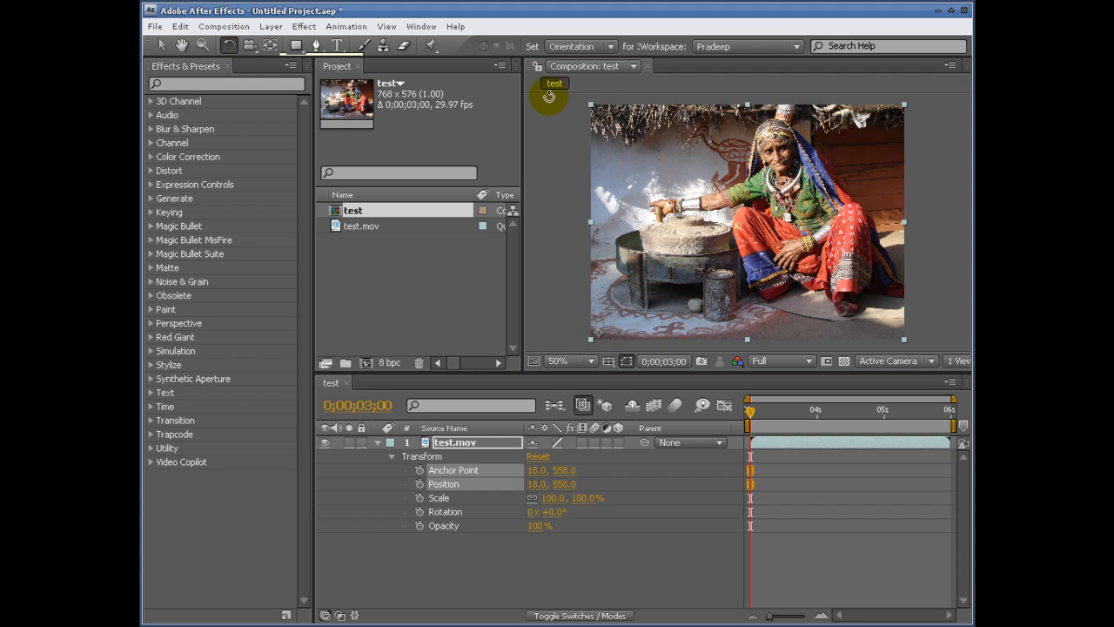
left_click_drag(590, 103, 265, 150)
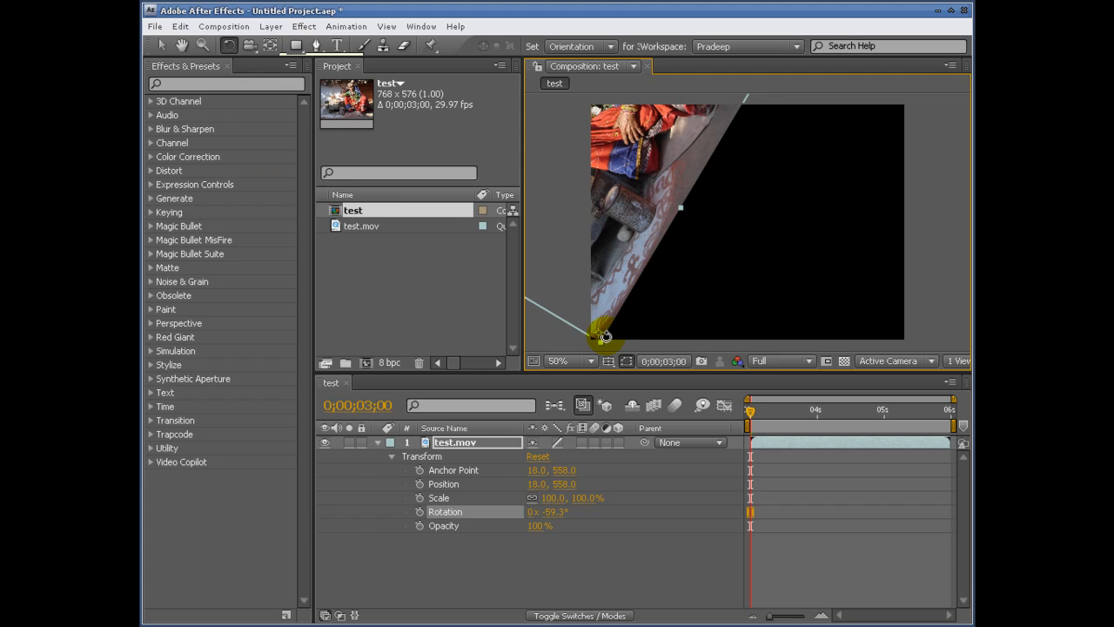
key("ctrl+z")
key("ctrl+z")
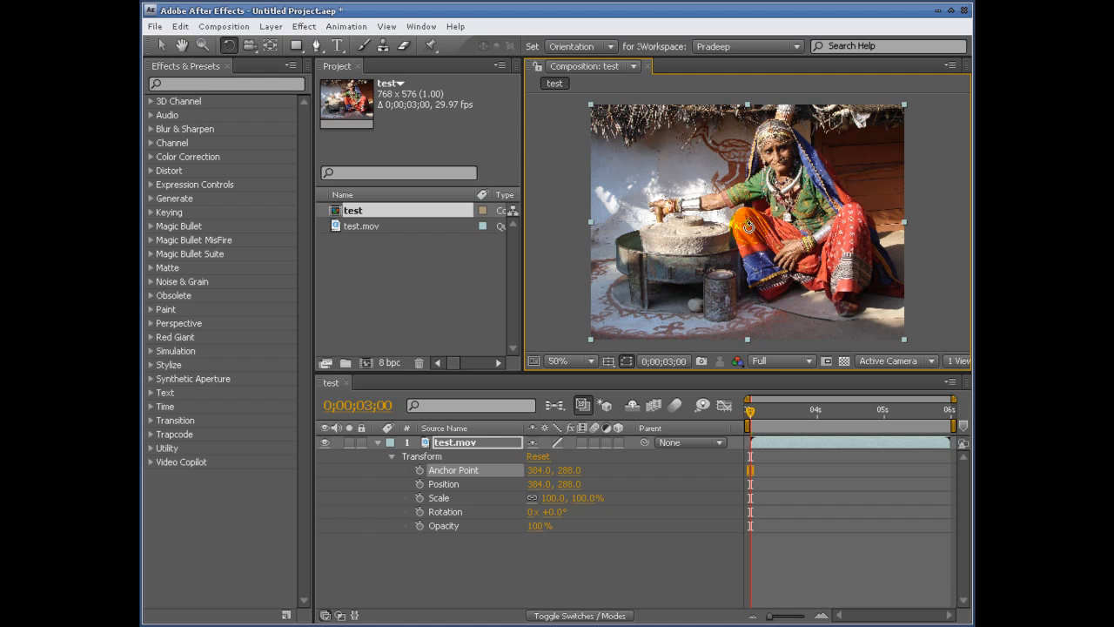
Try setting the layer's Anchor Point values to about 185, 360, and reset the anchor point to the layer's centre.
left_click_drag(540, 471, 389, 480)
left_click_drag(560, 471, 620, 473)
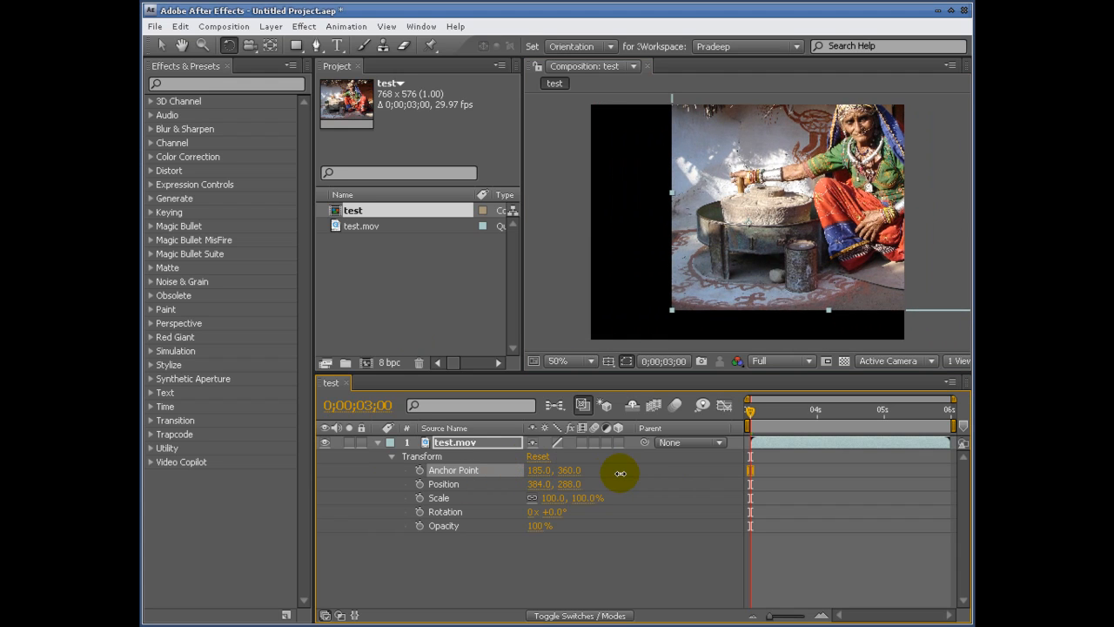
double_click(271, 48)
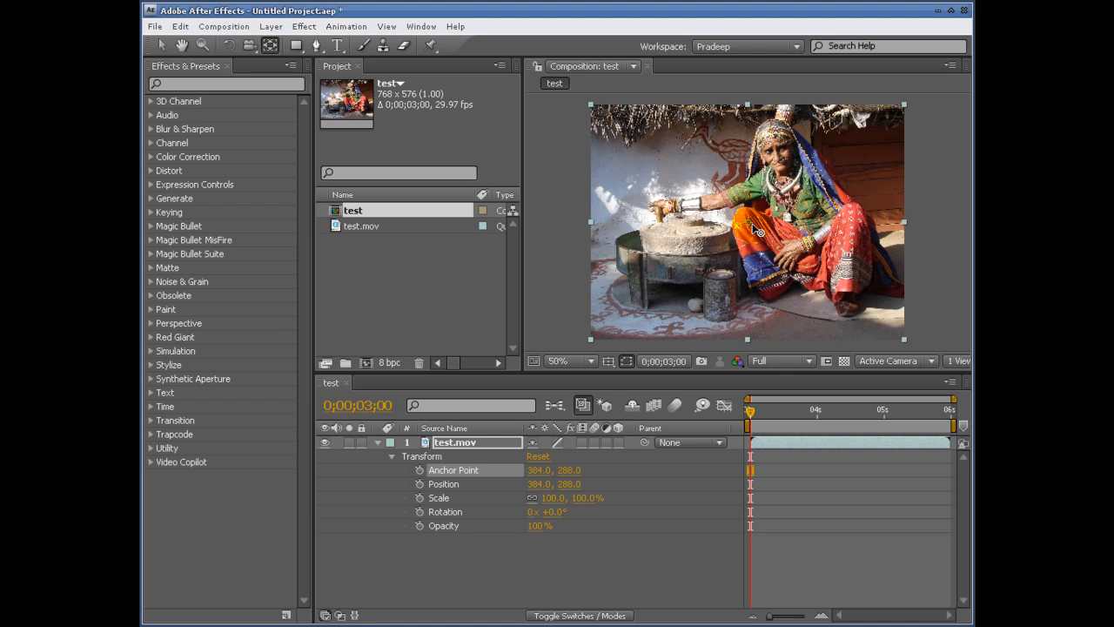
Try shifting the anchor point to about 702, 494 with Pan Behind, and to 896, 490 by its values, restoring the centre each time.
left_click_drag(759, 228, 888, 314)
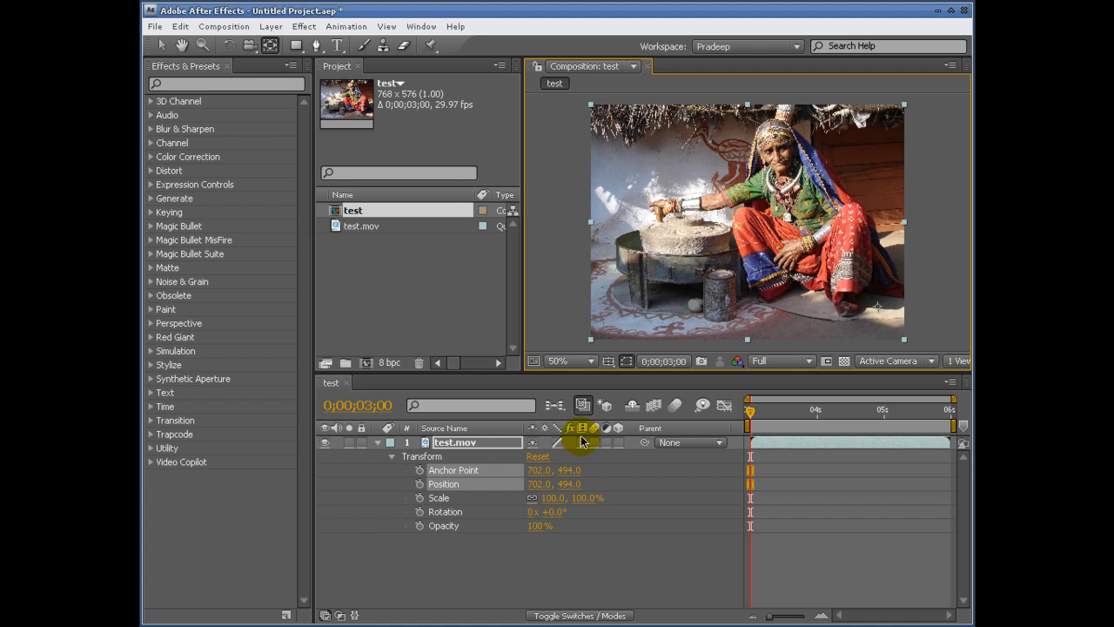
key("ctrl+z")
left_click_drag(569, 470, 713, 496)
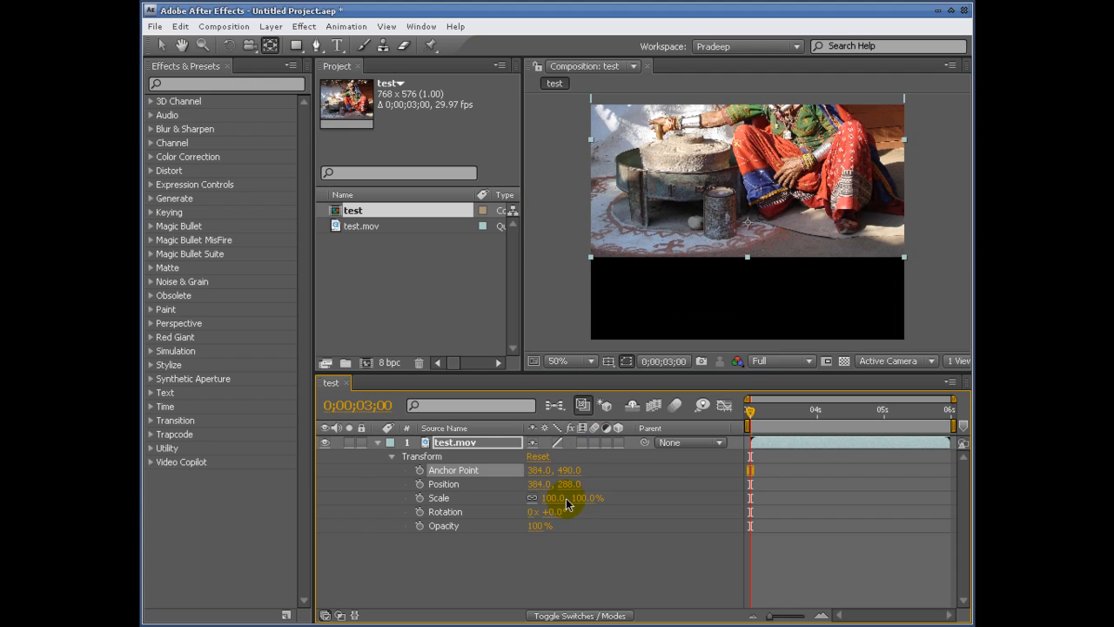
left_click_drag(537, 470, 952, 487)
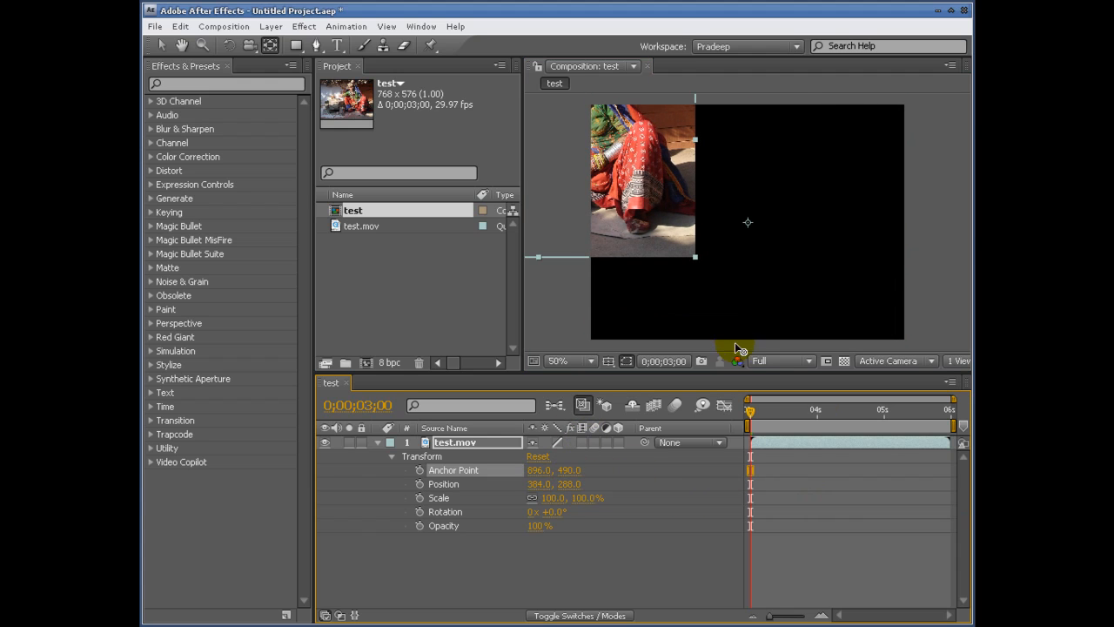
double_click(269, 45)
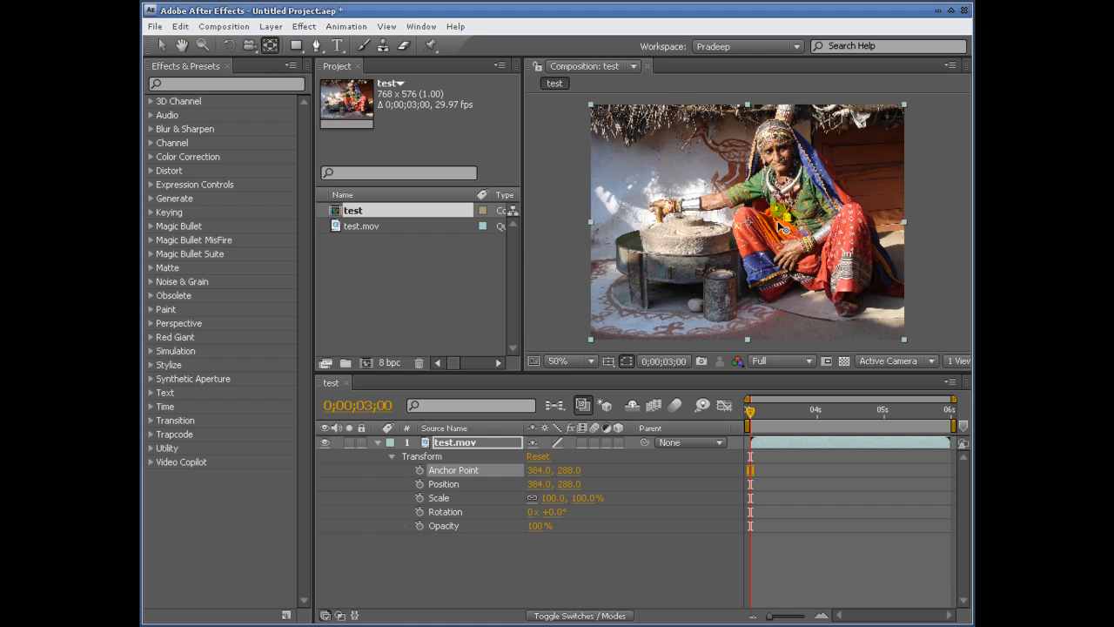
Try moving the anchor point to about 154, 326 and to a lower spot with Pan Behind, resetting it to the centre each time.
left_click(728, 228)
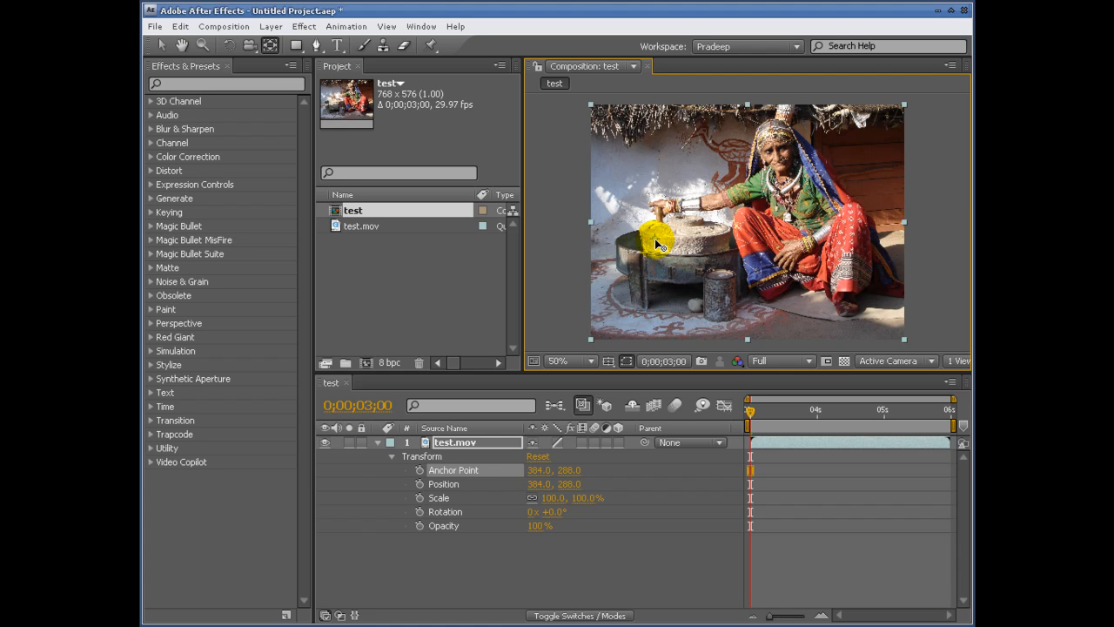
left_click_drag(655, 239, 655, 239)
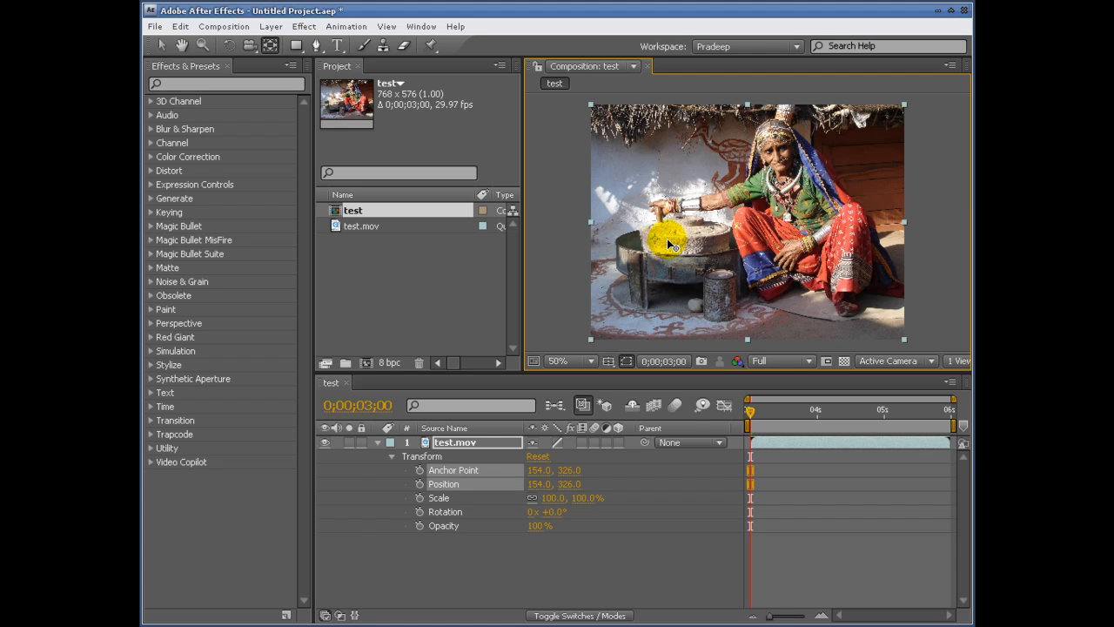
left_click(270, 51)
double_click(271, 51)
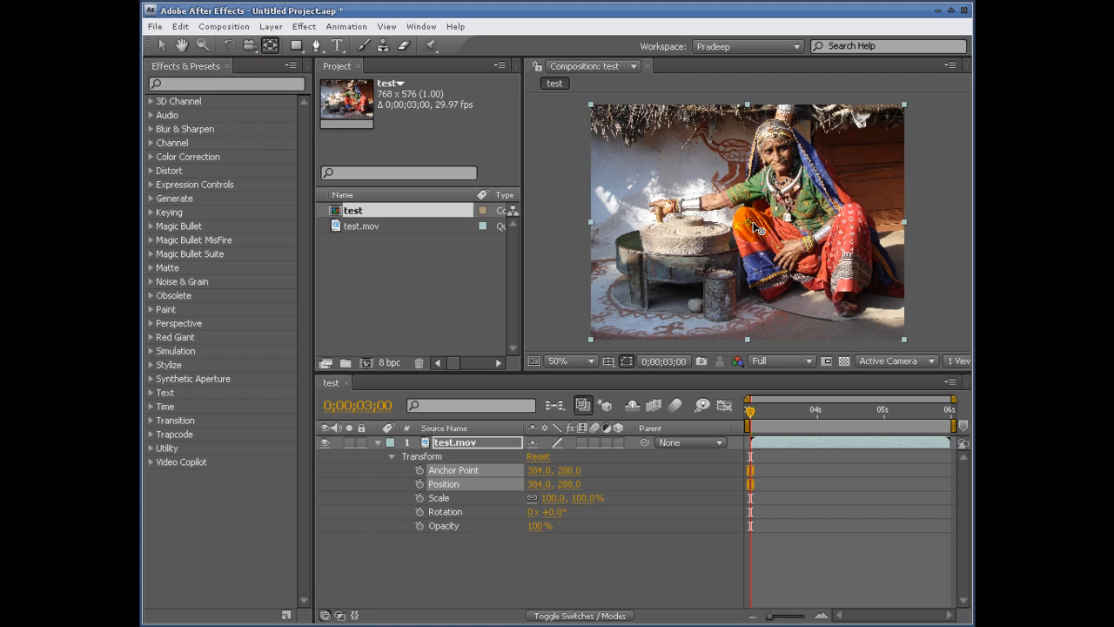
left_click_drag(754, 228, 636, 307)
double_click(266, 48)
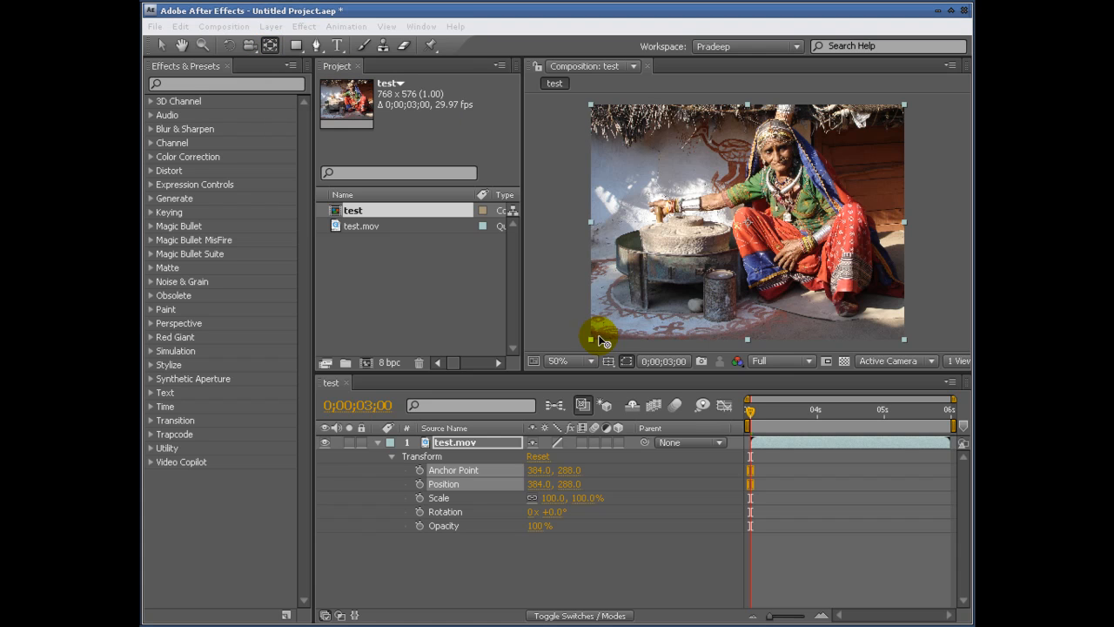
Collapse the test.mov layer's Transform properties and reveal only its Scale property.
left_click(377, 443)
left_click(444, 444)
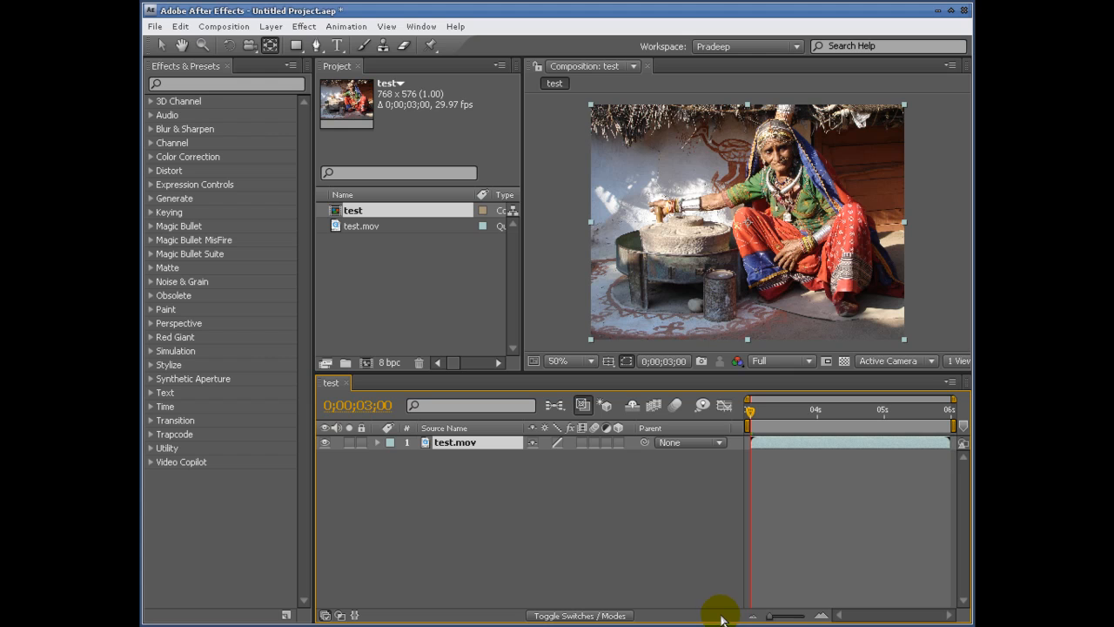
left_click(448, 447)
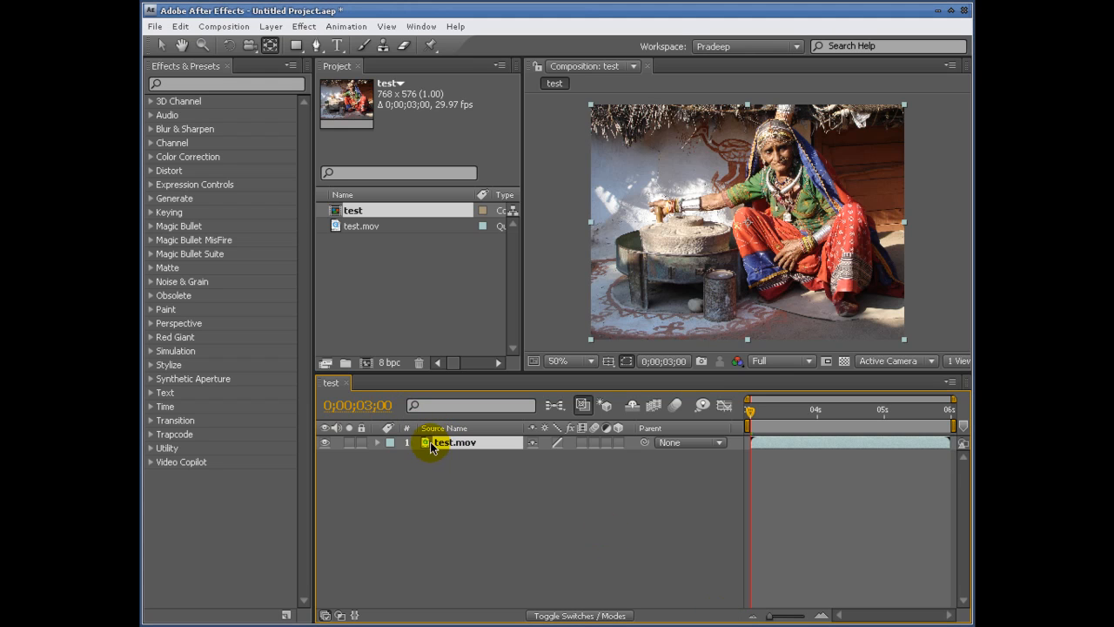
key("s")
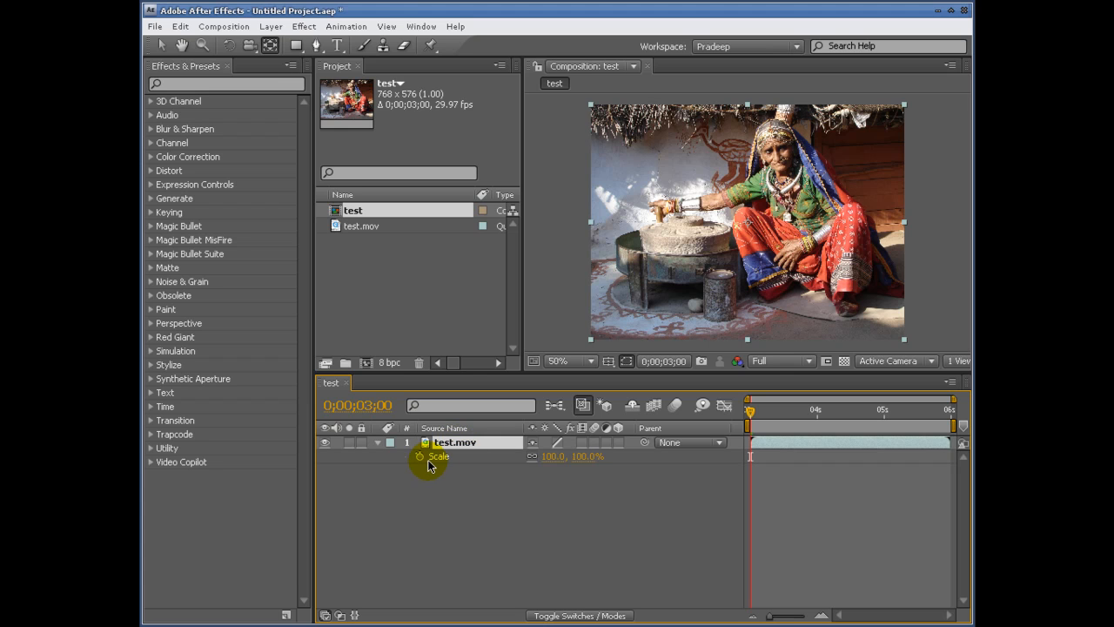
Try setting the test.mov layer's linked Scale to -100%, and undo the flip.
left_click(553, 456)
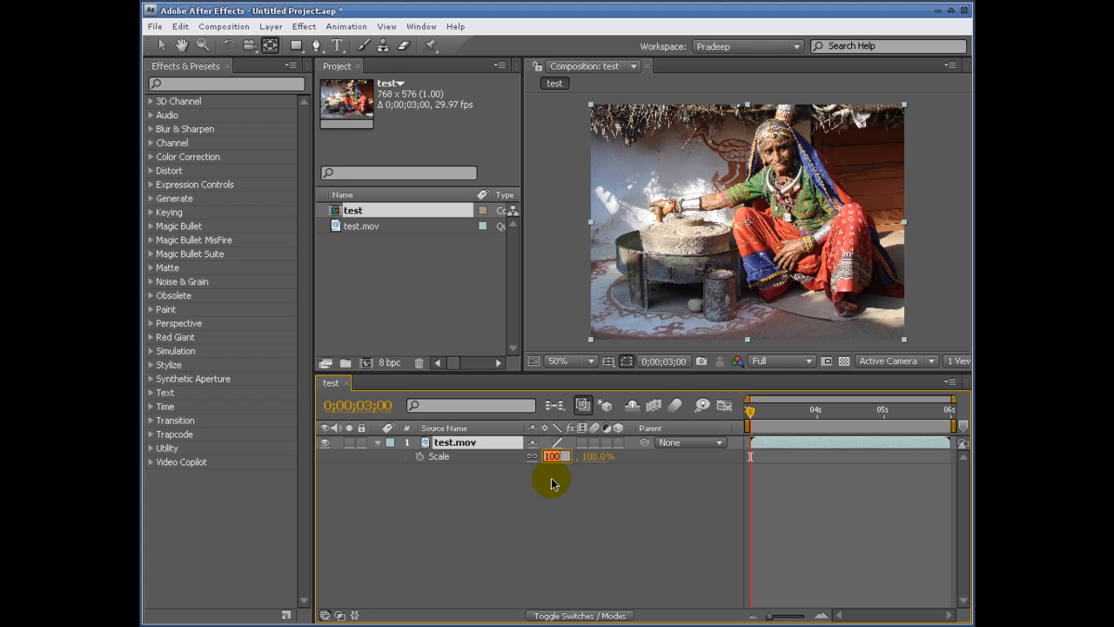
type("-")
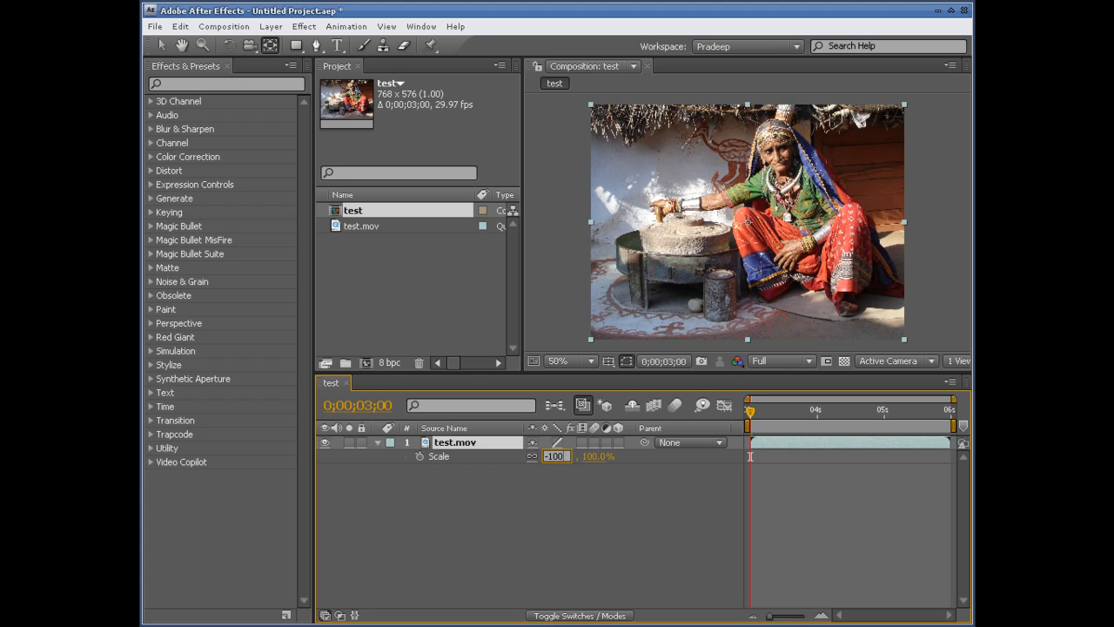
key("Return")
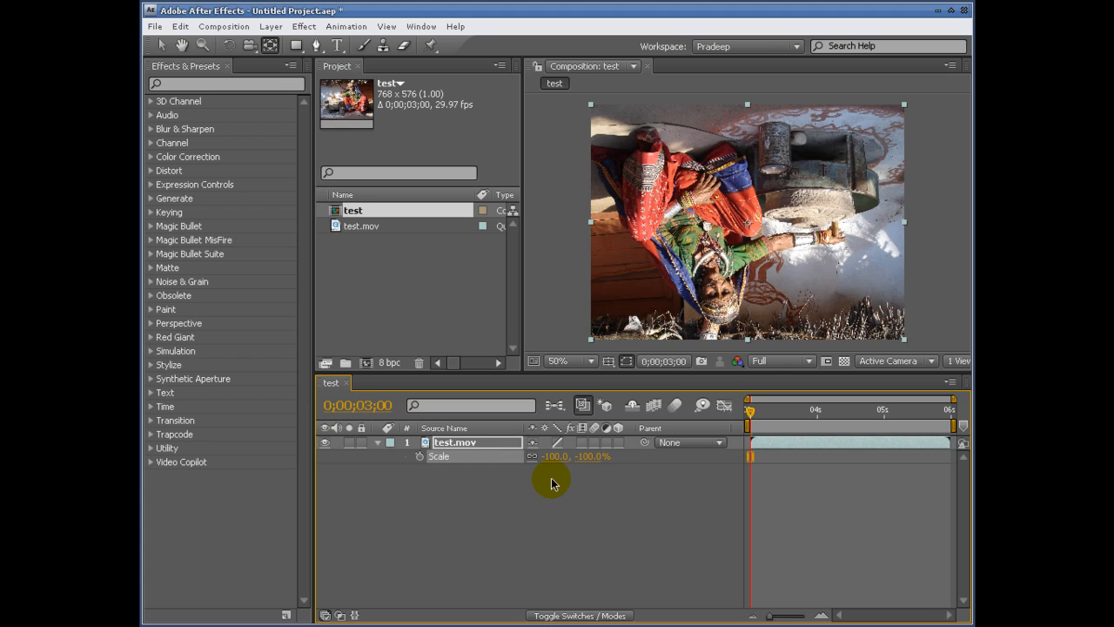
key("ctrl+z")
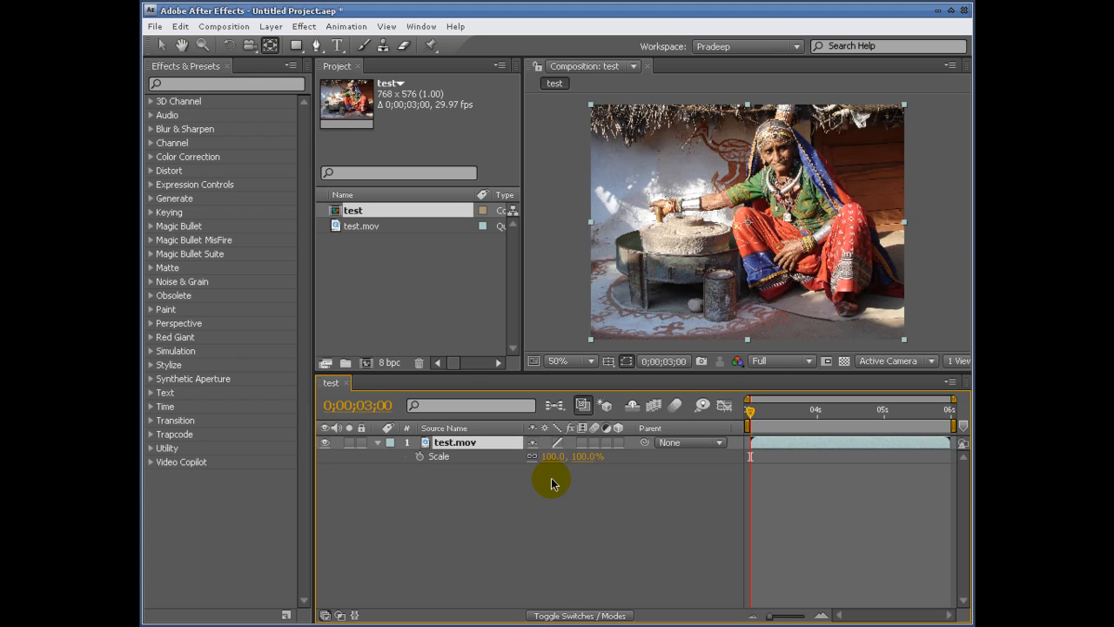
Unlink the Scale proportions and flip the test.mov layer horizontally by setting its horizontal Scale to -100%.
left_click(532, 457)
left_click(554, 457)
type("-100")
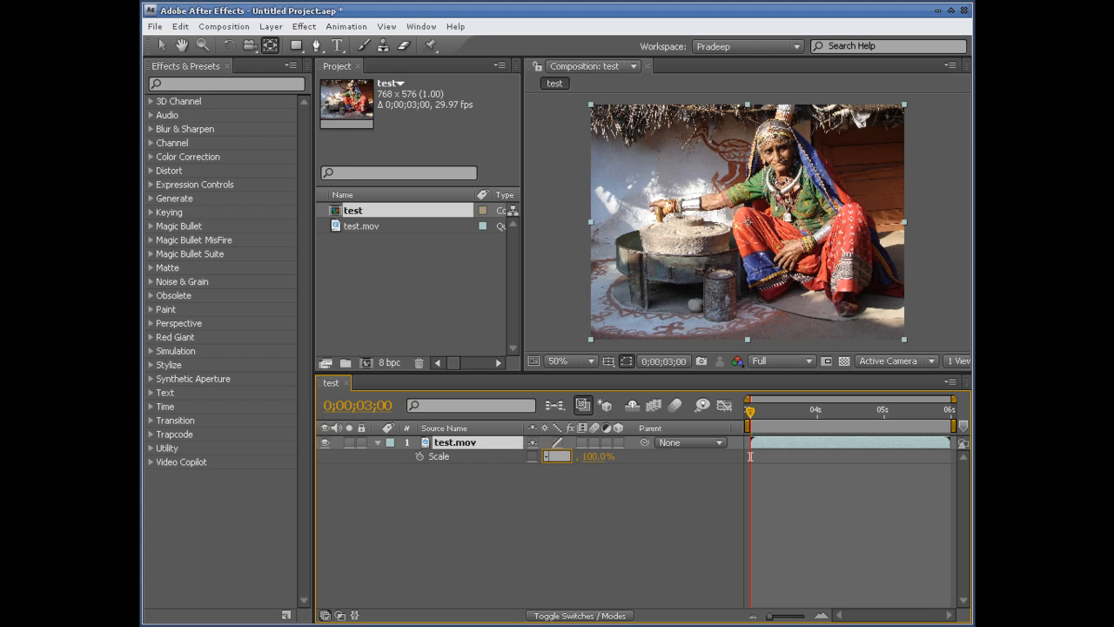
key("Return")
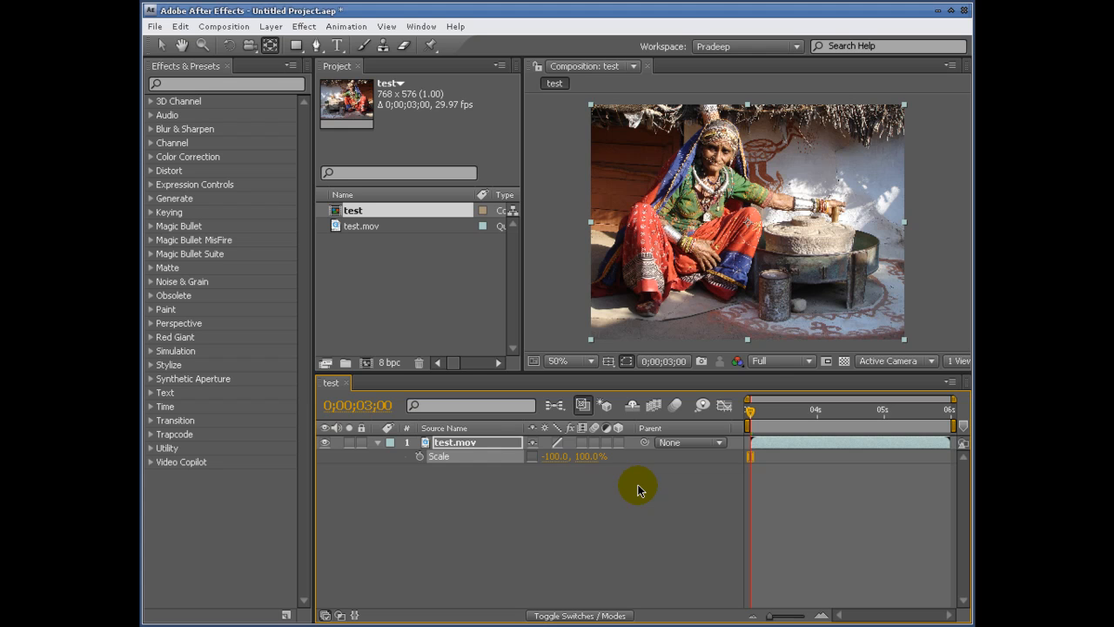
Set the test.mov layer's horizontal Scale to 100%.
left_click(554, 456)
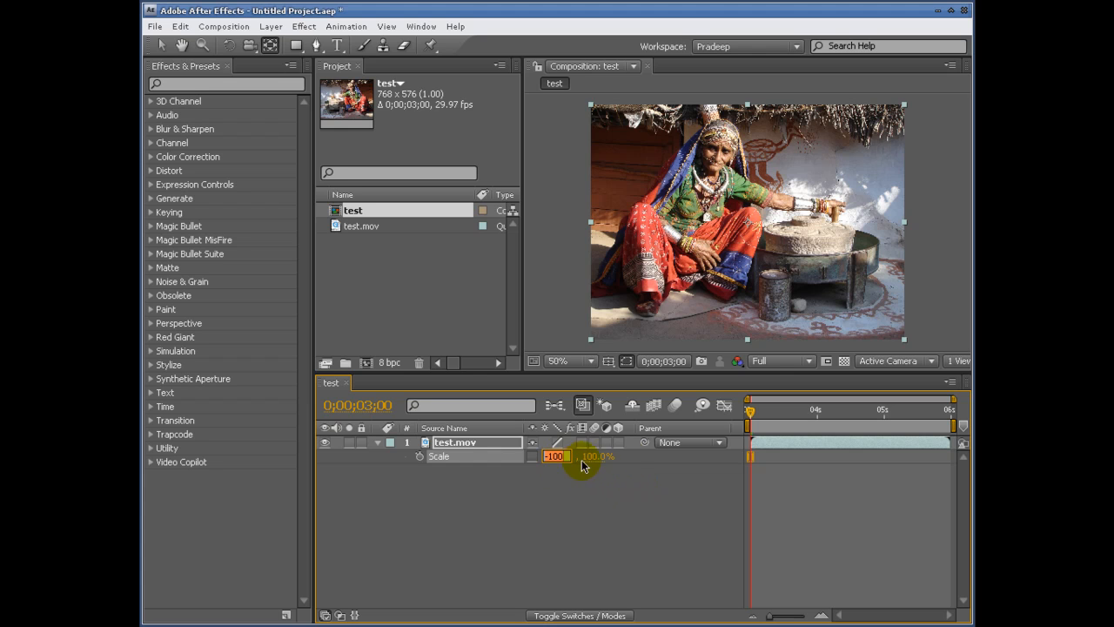
type("100")
key("Tab")
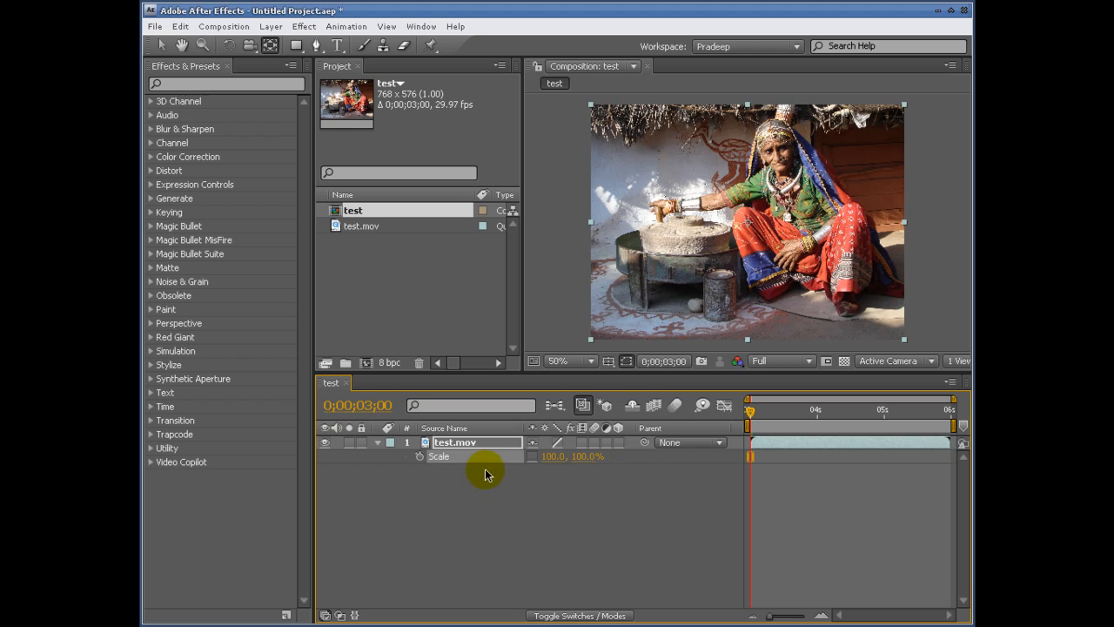
Try a vertical Scale of -1000% on the test.mov layer, and flip it vertically with -100%.
type("-1000")
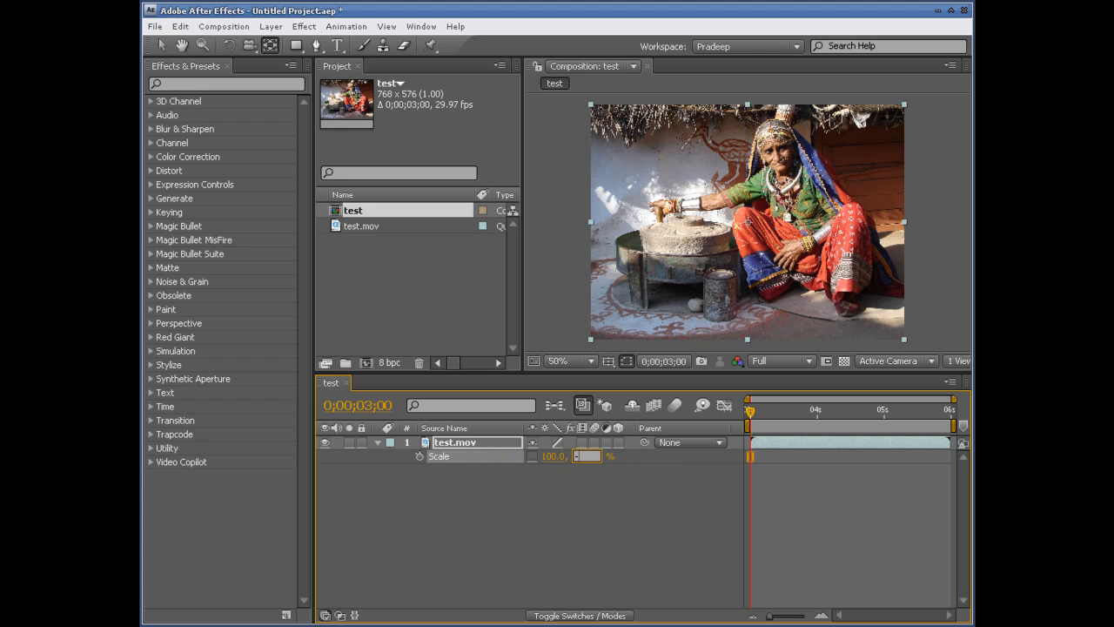
key("Return")
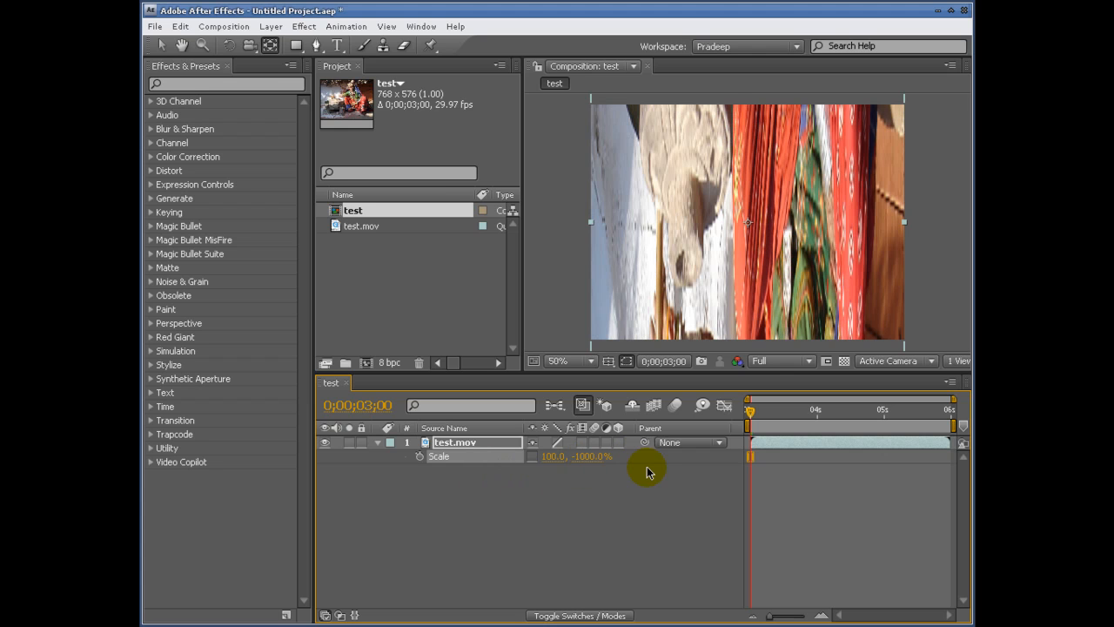
left_click(596, 457)
type("-100")
key("Return")
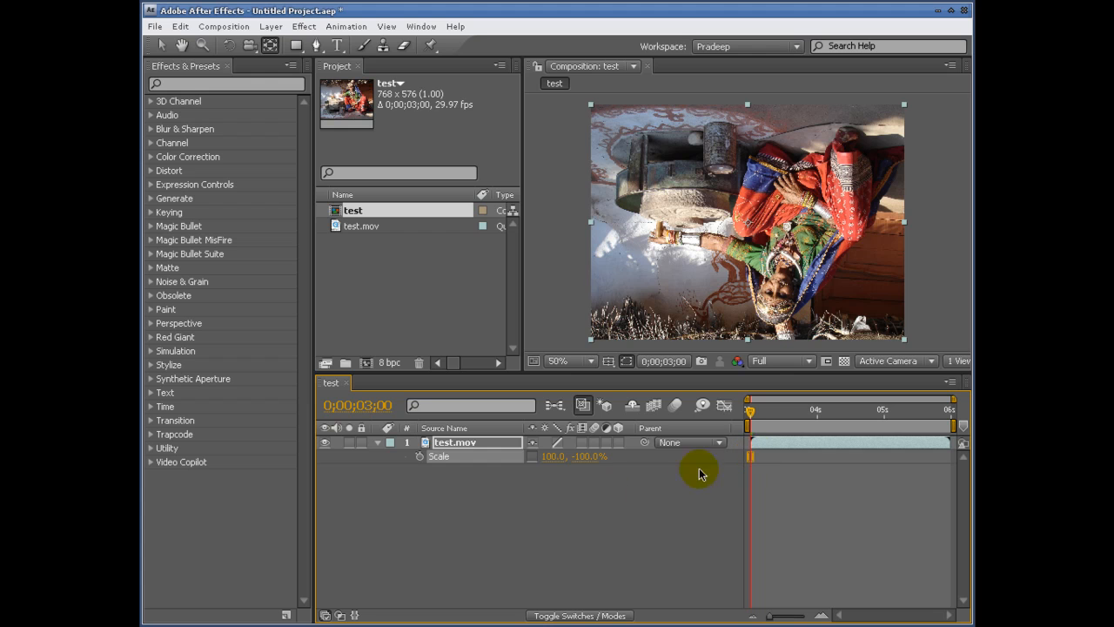
Set the test.mov layer's vertical Scale to 100% and relink the Scale proportions.
left_click(534, 461)
left_click(576, 456)
type("100")
key("Return")
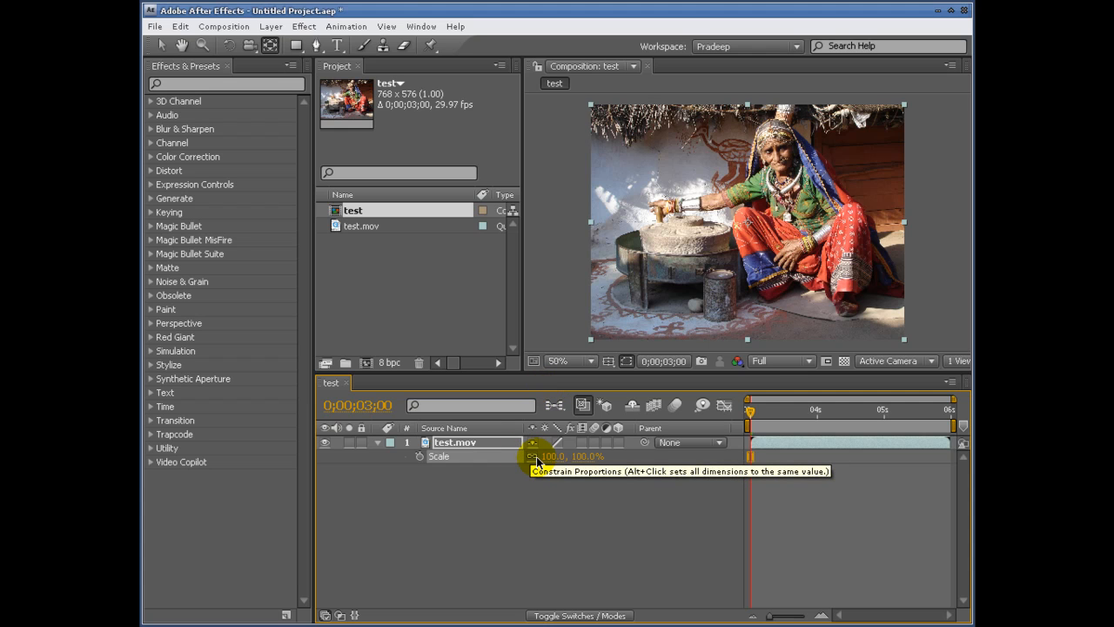
Try the Flip Horizontal transform command on the test.mov layer, and undo the flip.
left_click(180, 27)
mouse_move(270, 26)
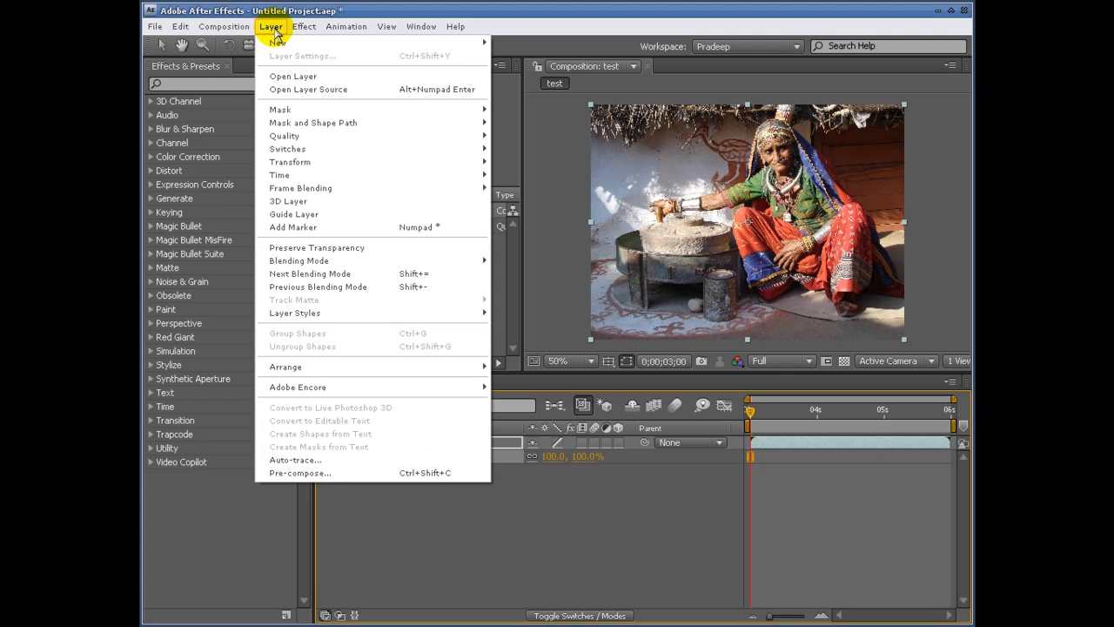
mouse_move(427, 165)
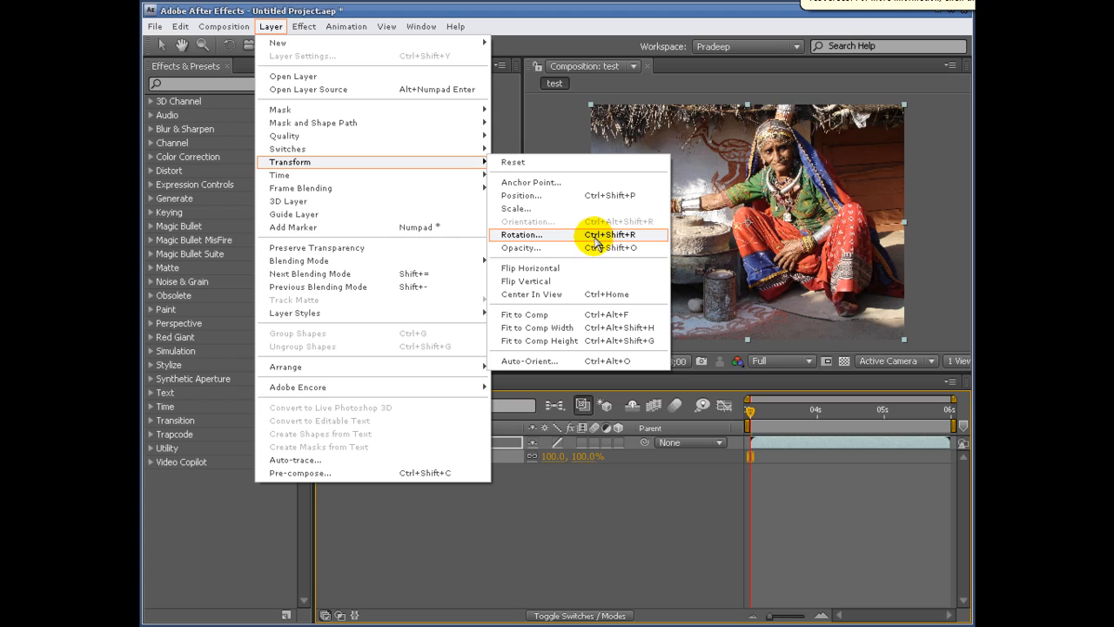
left_click(588, 270)
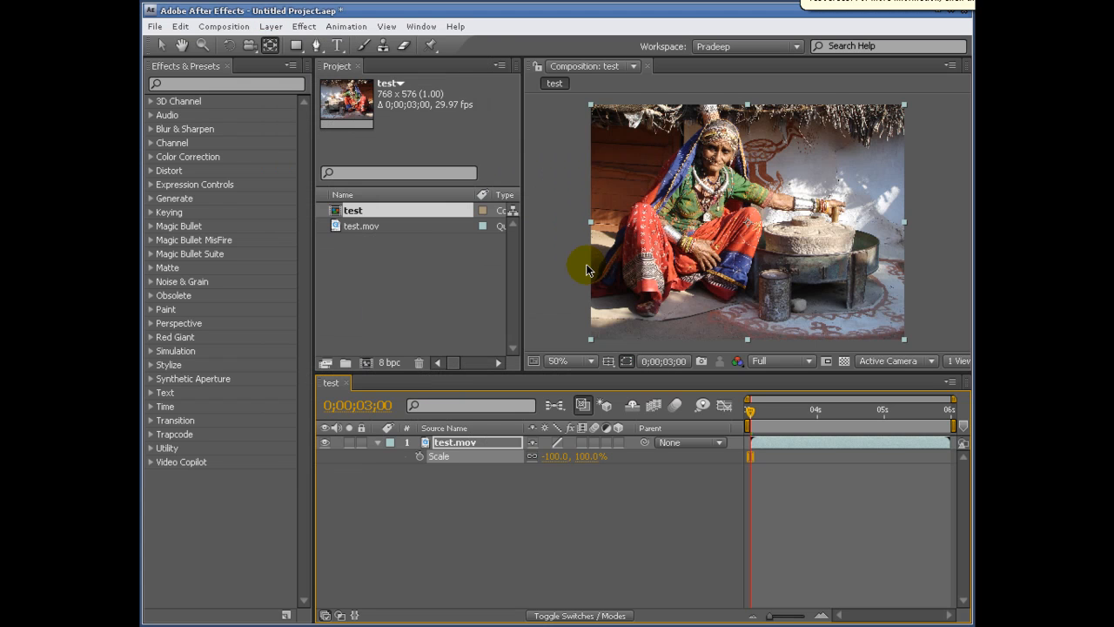
key("ctrl+z")
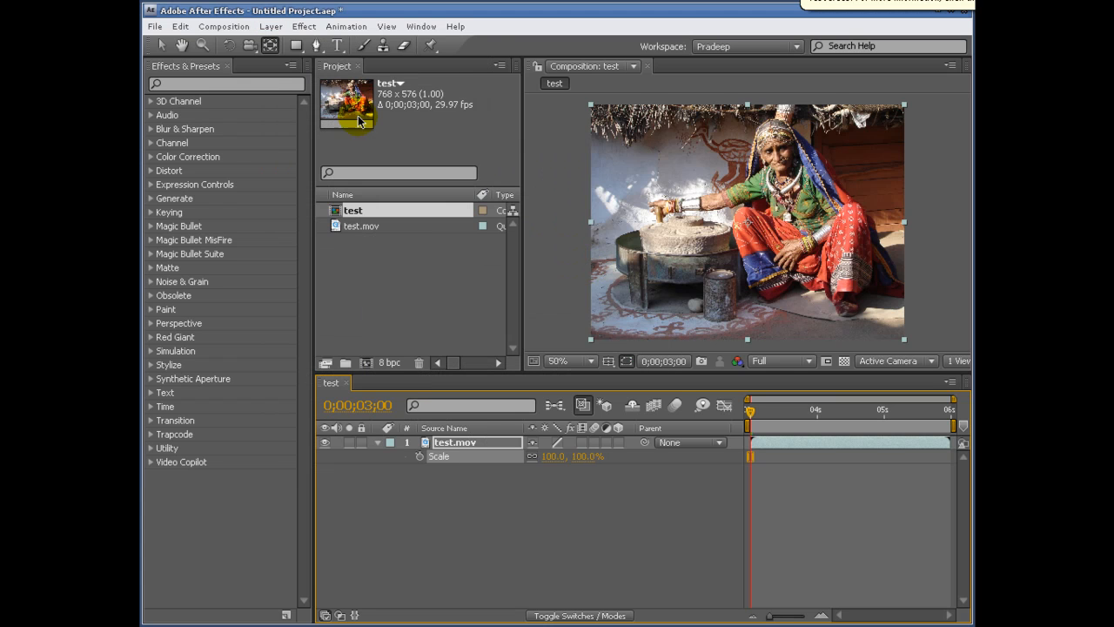
Try the Flip Vertical transform command on the test.mov layer, and undo the flip.
left_click(271, 26)
mouse_move(343, 162)
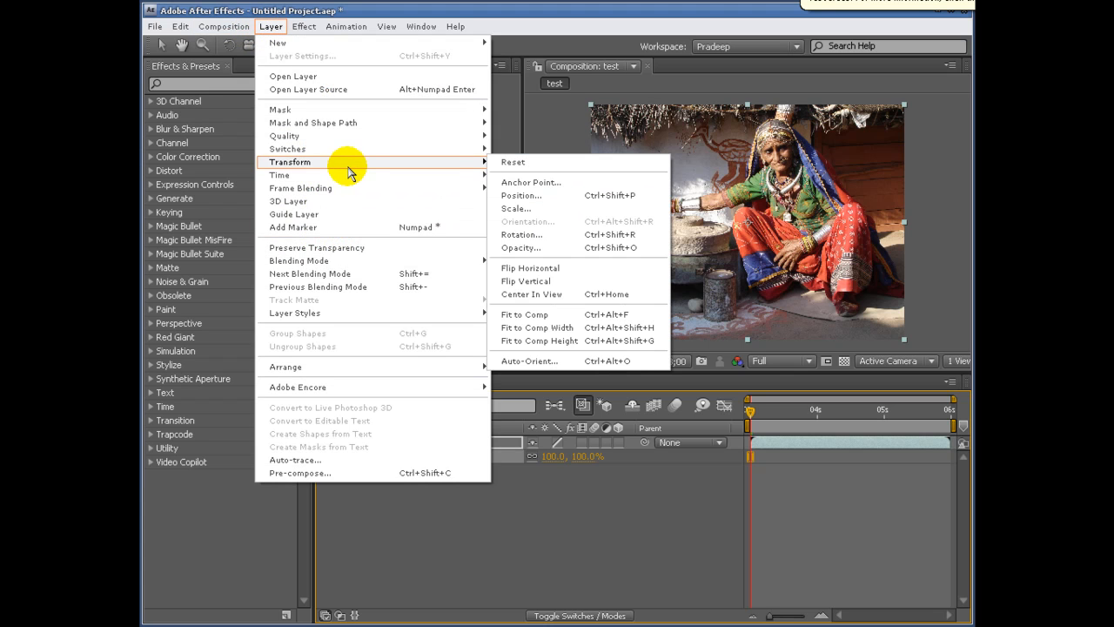
left_click(591, 280)
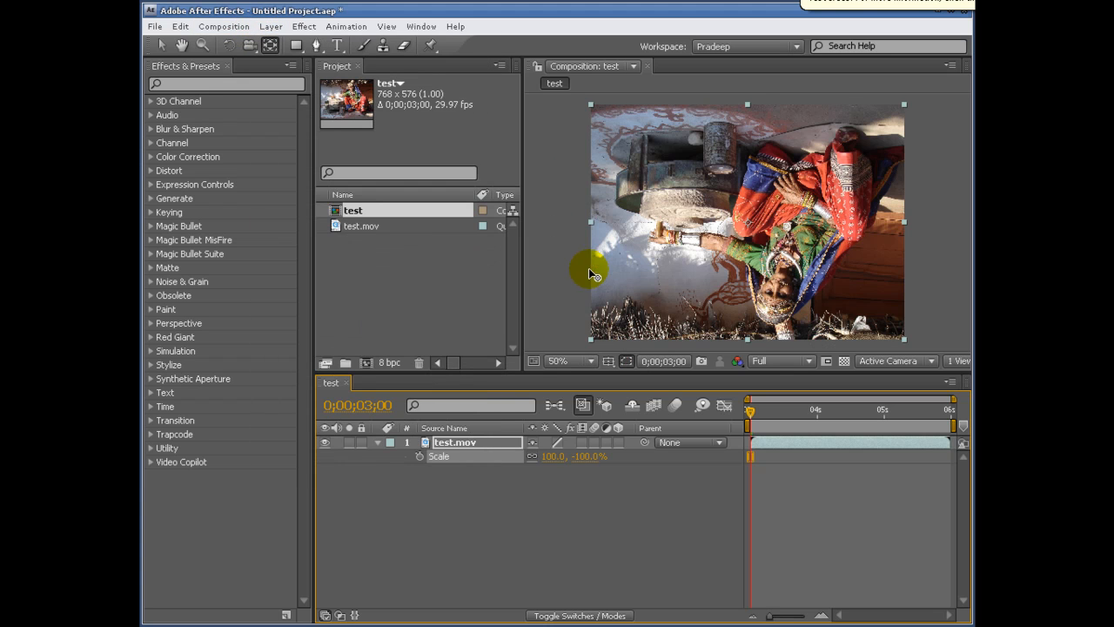
key("ctrl+z")
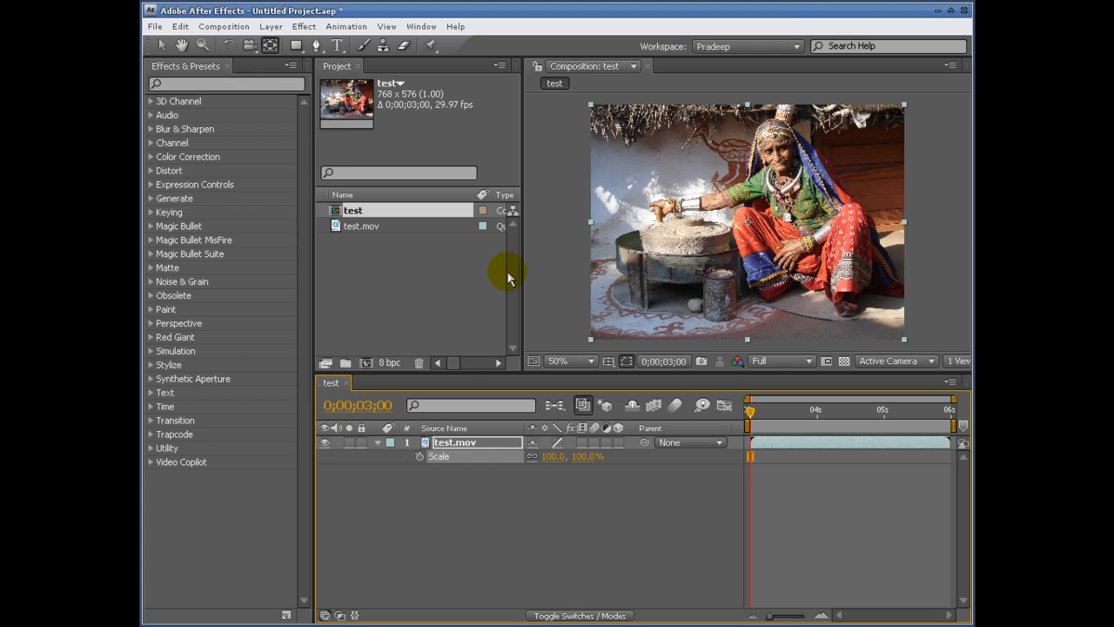
Try halving the test.mov layer's linked Scale by appending /2 to its value, and undo the change.
left_click(552, 457)
type("82")
key("Return")
key("ctrl+z")
left_click(598, 470)
left_click(550, 457)
key("Right")
type("/2")
key("Return")
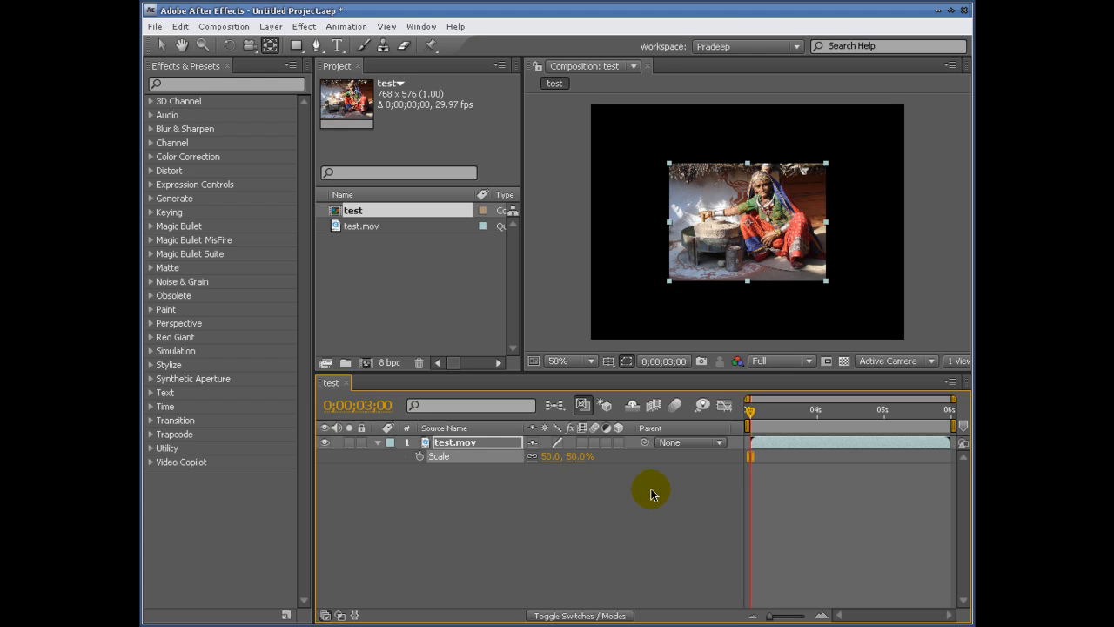
key("ctrl+z")
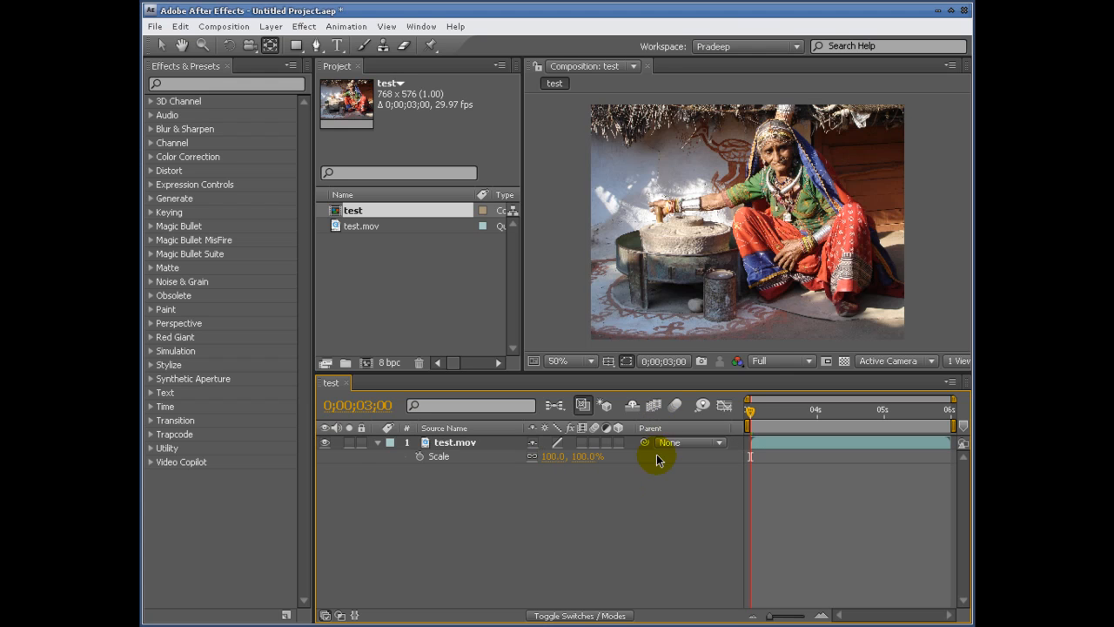
Try raising the test.mov layer's linked Scale in 1% increments and lowering it again the same way.
mouse_move(555, 460)
left_mouse_down()
mouse_move(575, 462)
mouse_move(548, 462)
left_mouse_up()
key("ctrl+z")
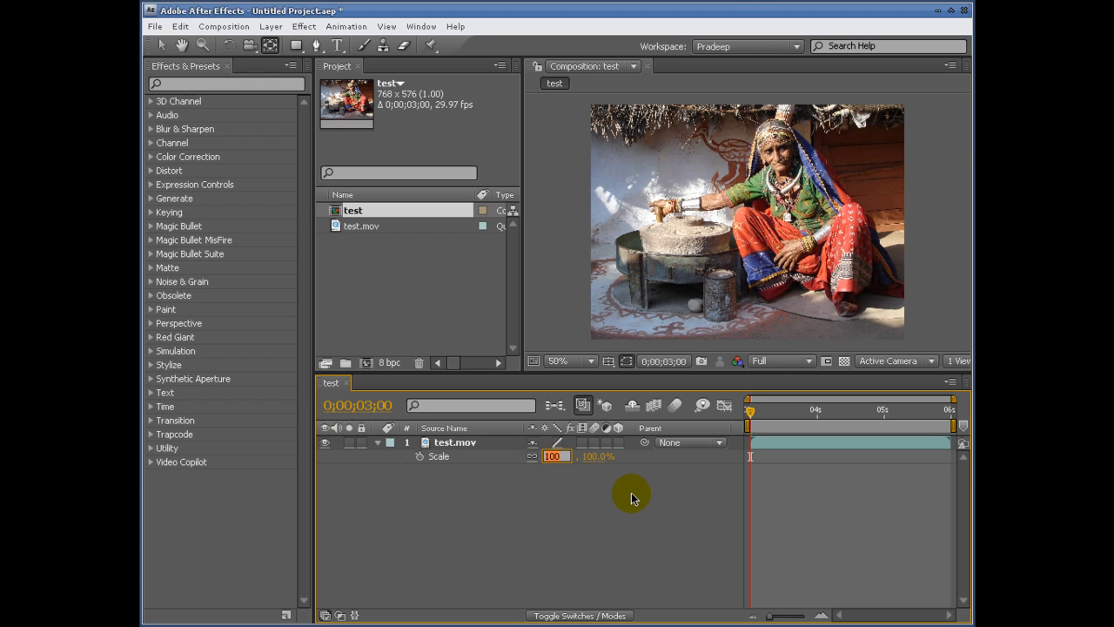
key("Up")
key("Up")
key("Up")
key("Up")
key("Up")
key("Up")
key("Up")
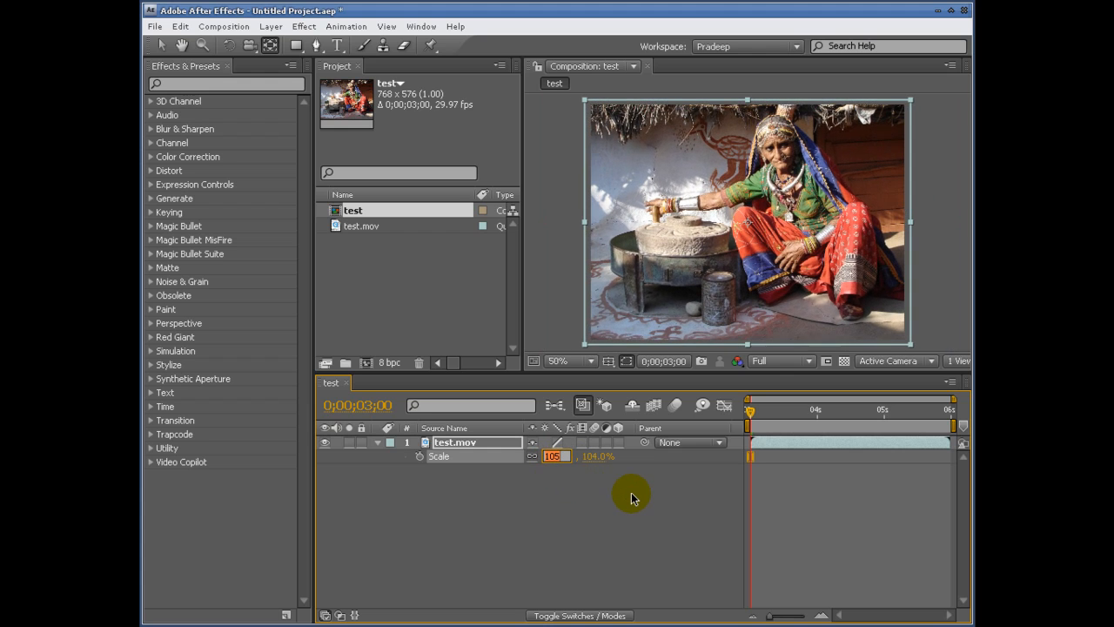
key("Down")
key("Down")
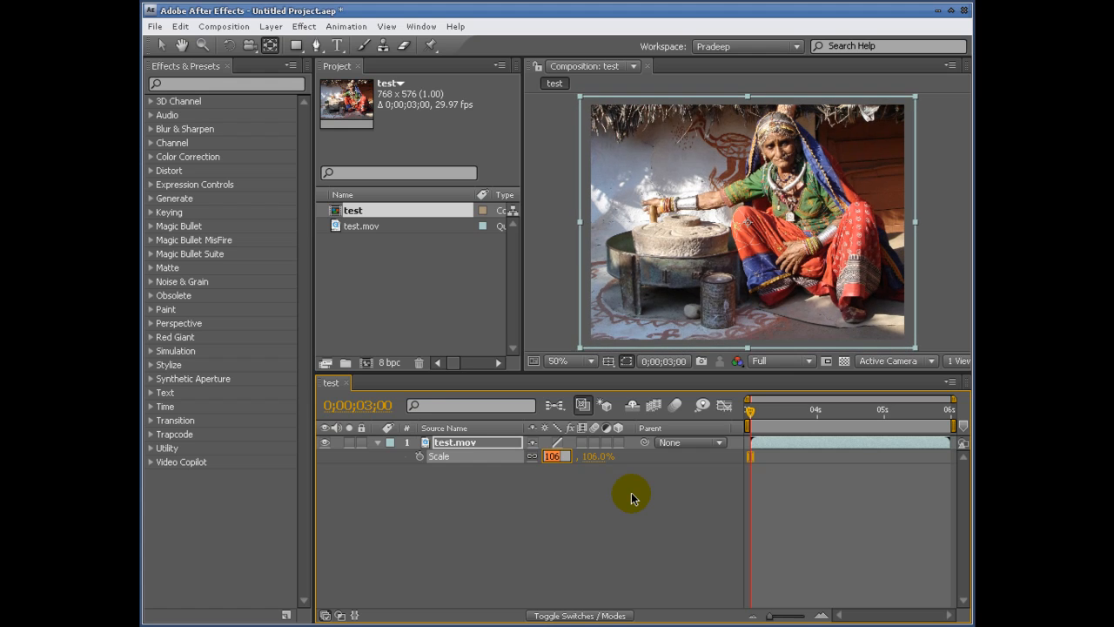
key("Down")
key("Down")
key("Down")
key("Down")
key("Down")
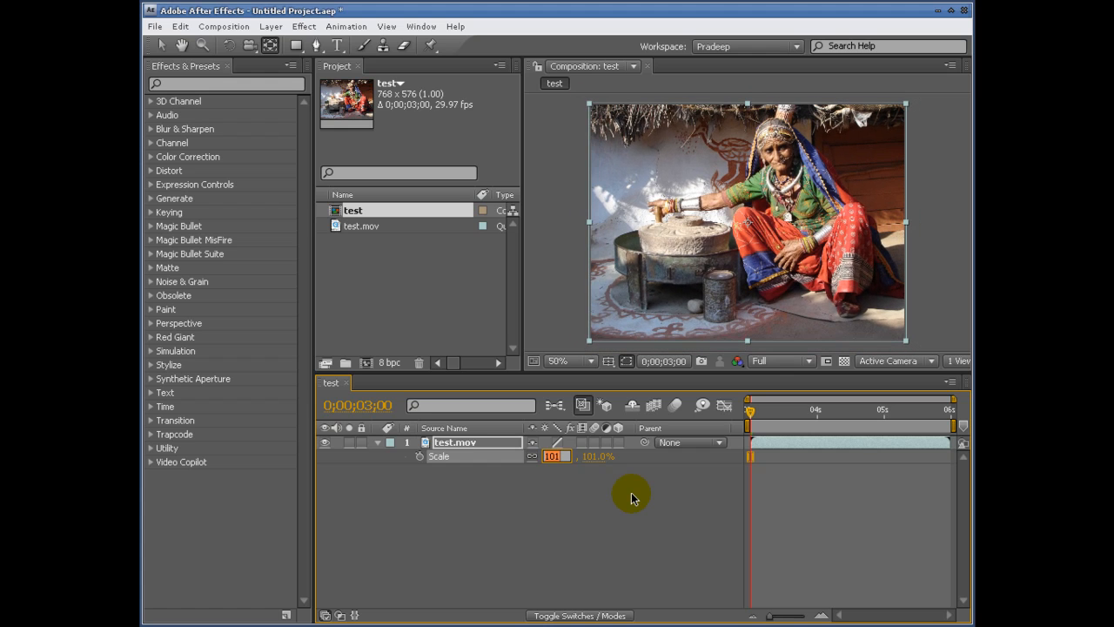
Try changing the test.mov layer's linked Scale up and down in 10% increments, ending at 100%.
key("shift+Up")
key("shift+Up")
key("shift+Up")
key("shift+Down")
key("shift+Down")
key("shift+Down")
key("shift+Down")
key("shift+Up")
key("shift+Up")
key("shift+Down")
key("shift+Down")
key("shift+Up")
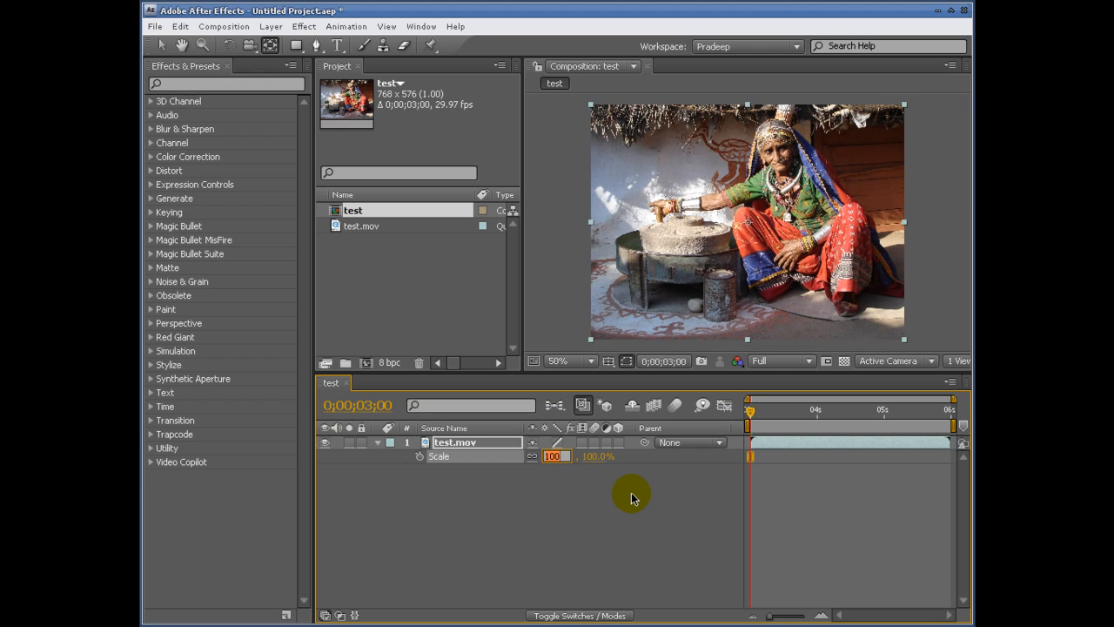
left_click(630, 484)
Collapse the test.mov layer's properties and select the layer in the timeline.
left_click(386, 444)
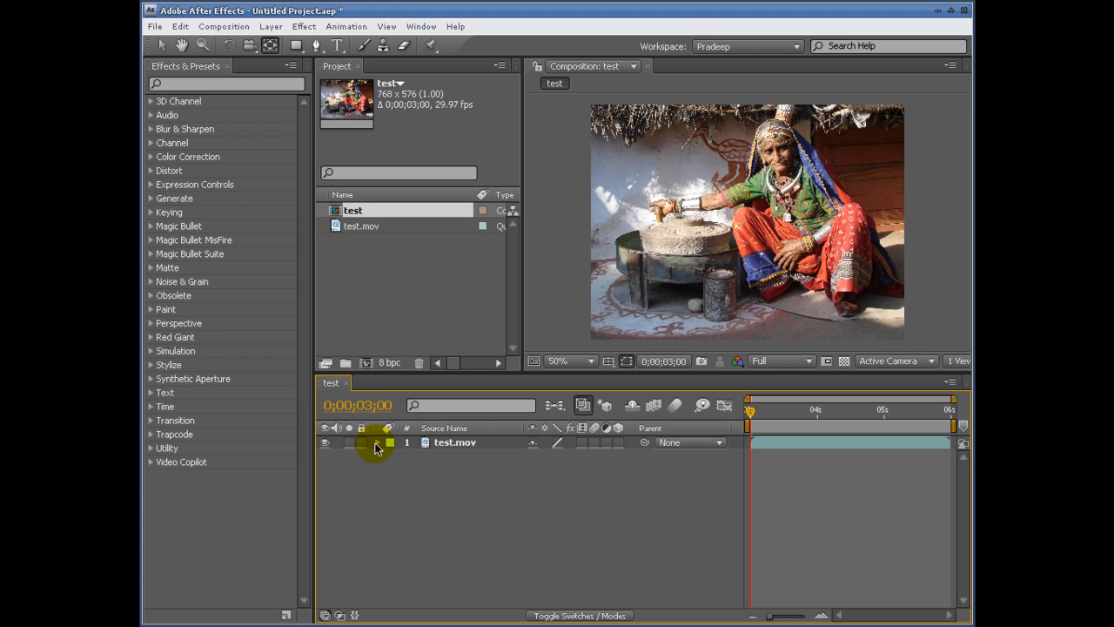
left_click(487, 444)
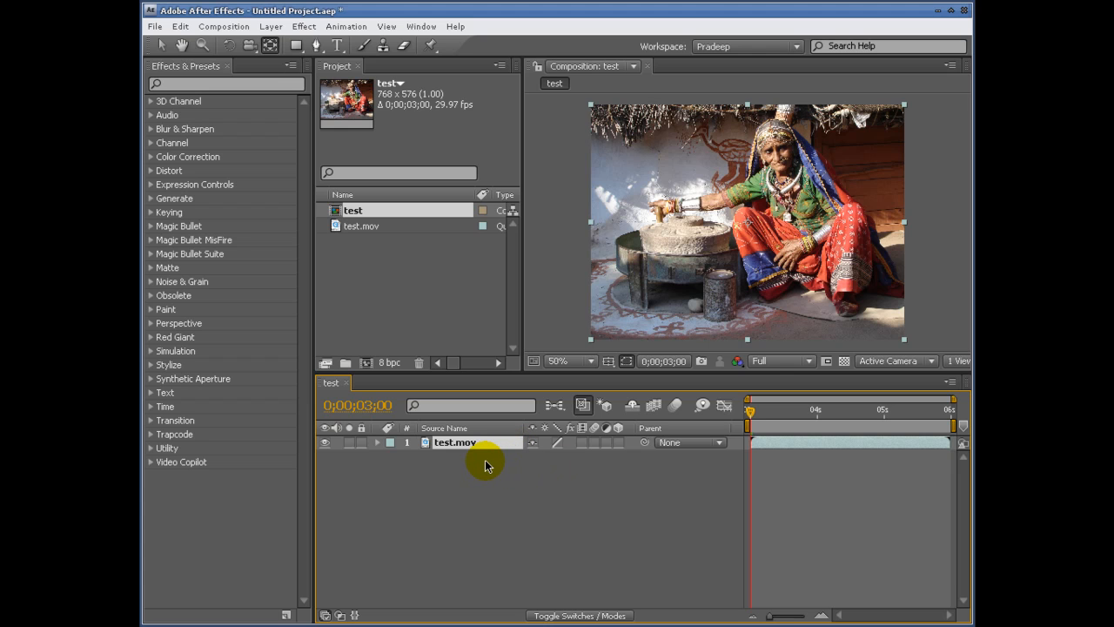
right_click(441, 479)
mouse_move(580, 485)
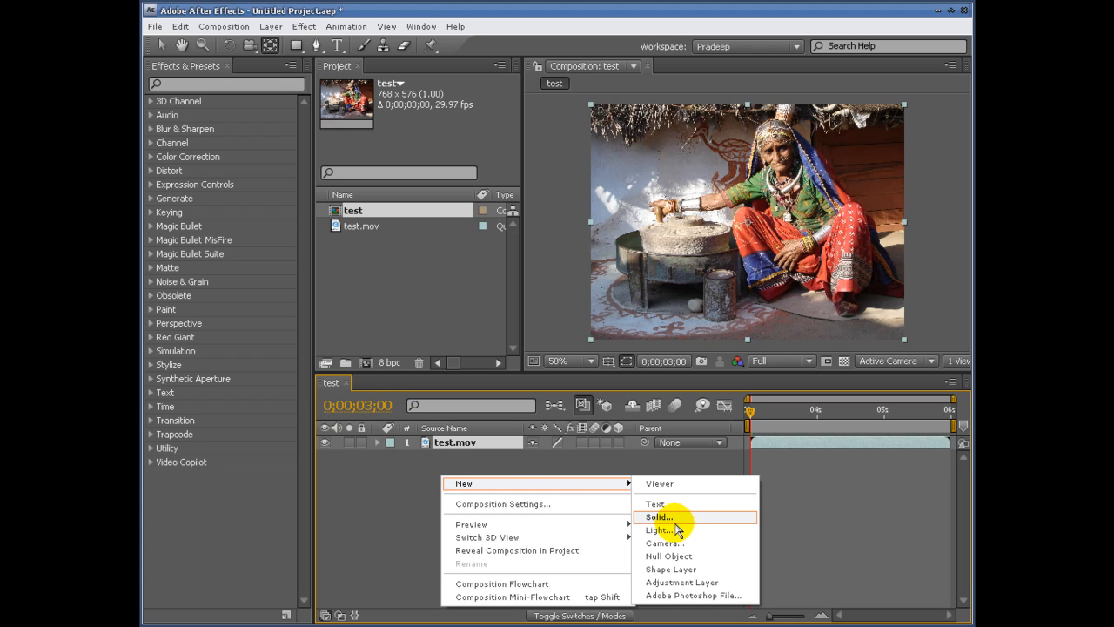
left_click(482, 442)
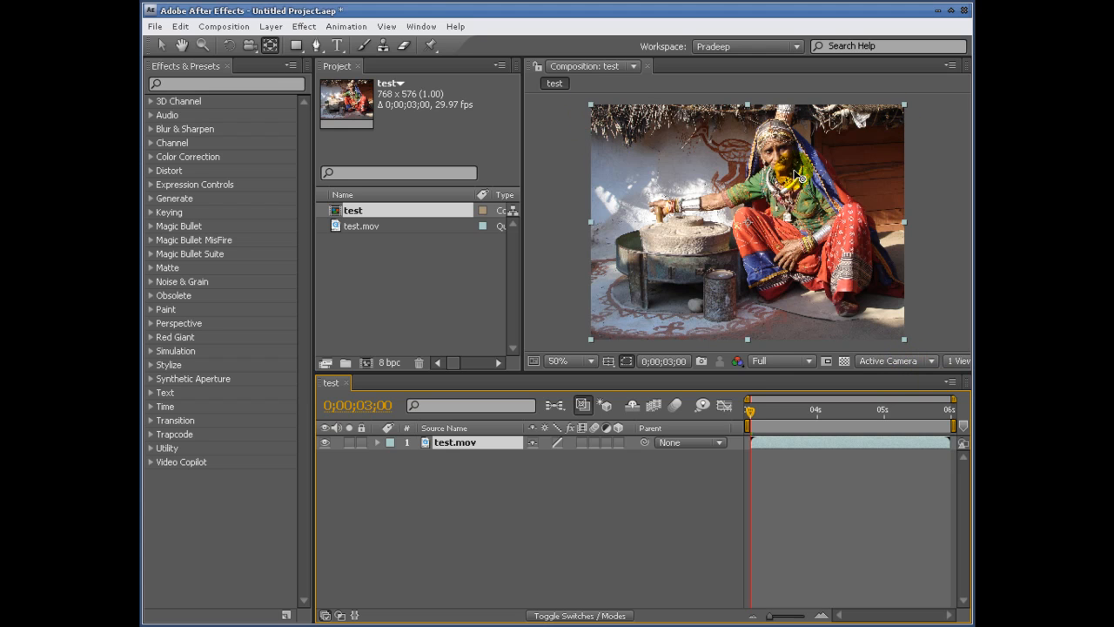
Switch to the Selection tool and try squashing the test.mov layer vertically by its top-edge handle, restoring it with Fit to Comp.
left_click(750, 105)
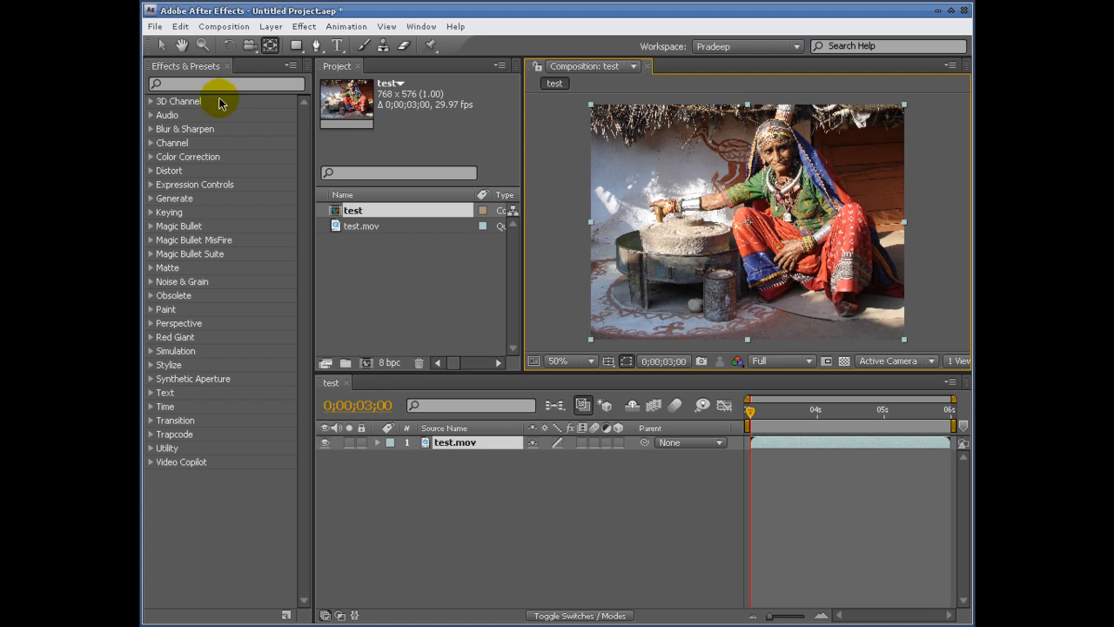
left_click(165, 45)
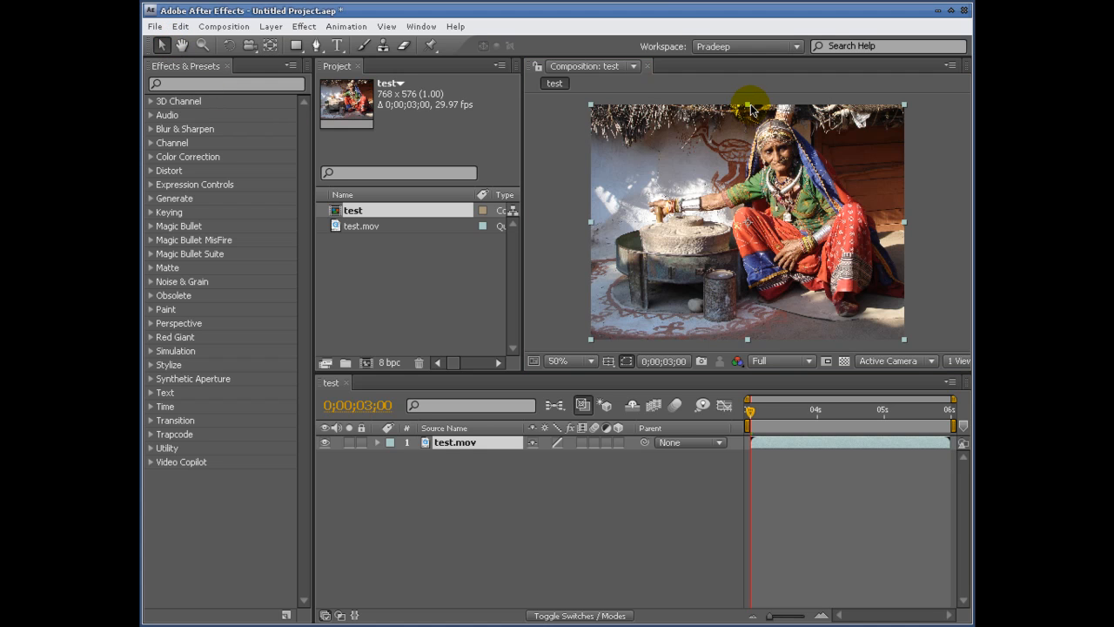
left_click_drag(750, 108, 745, 157)
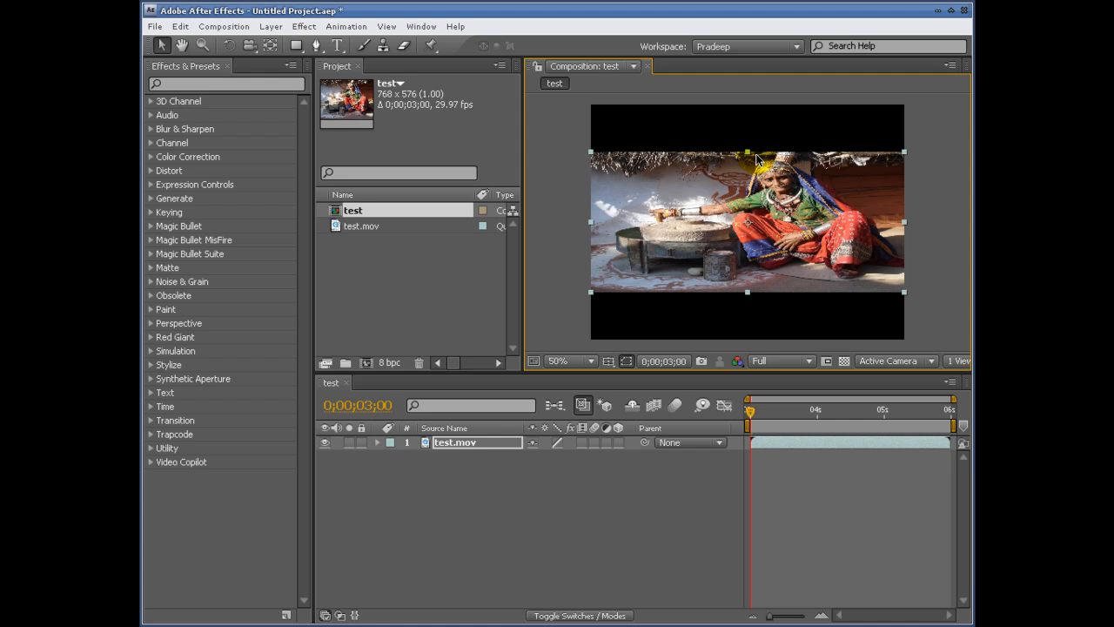
left_click_drag(747, 153, 738, 113)
key("ctrl+alt+f")
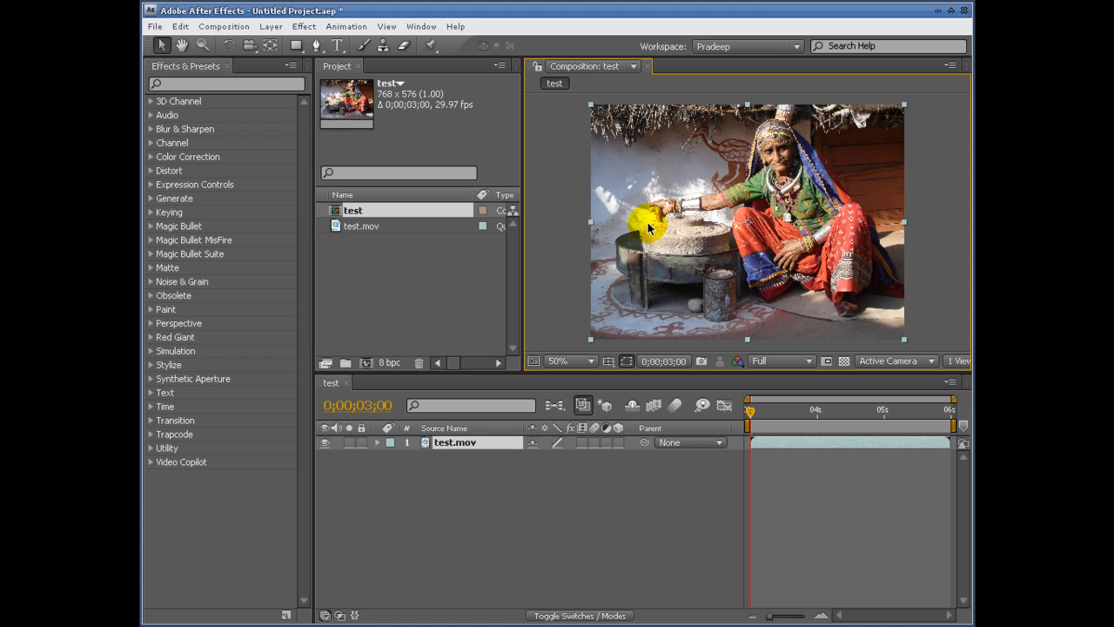
Try squashing the test.mov layer from its left edge and shrinking it from its lower-right corner, restoring the full size each time.
left_click_drag(592, 223, 669, 231)
key("ctrl+alt+f")
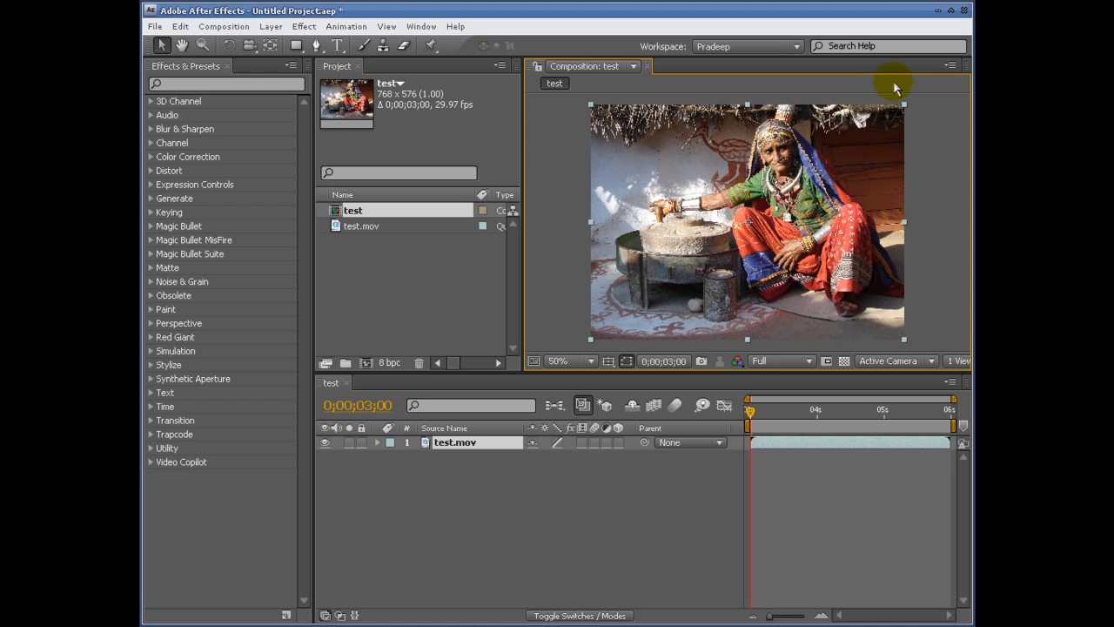
left_click_drag(905, 339, 839, 277)
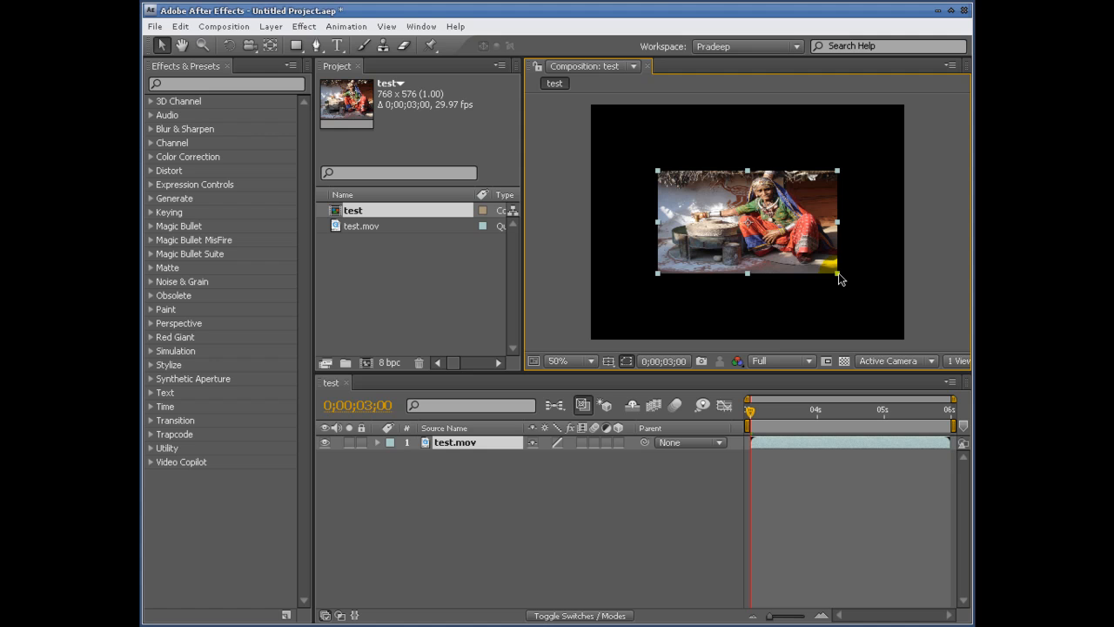
left_click_drag(840, 277, 913, 343)
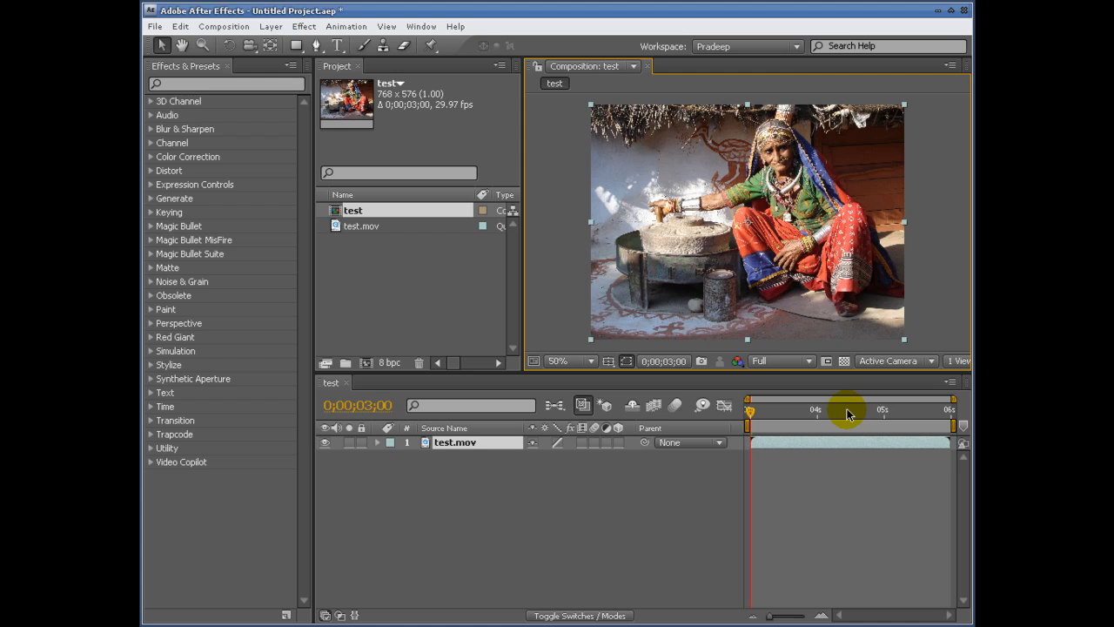
Try rotating the test.mov layer clockwise by about two degrees, and rotate it back to level.
key("KP_Add")
key("KP_Add")
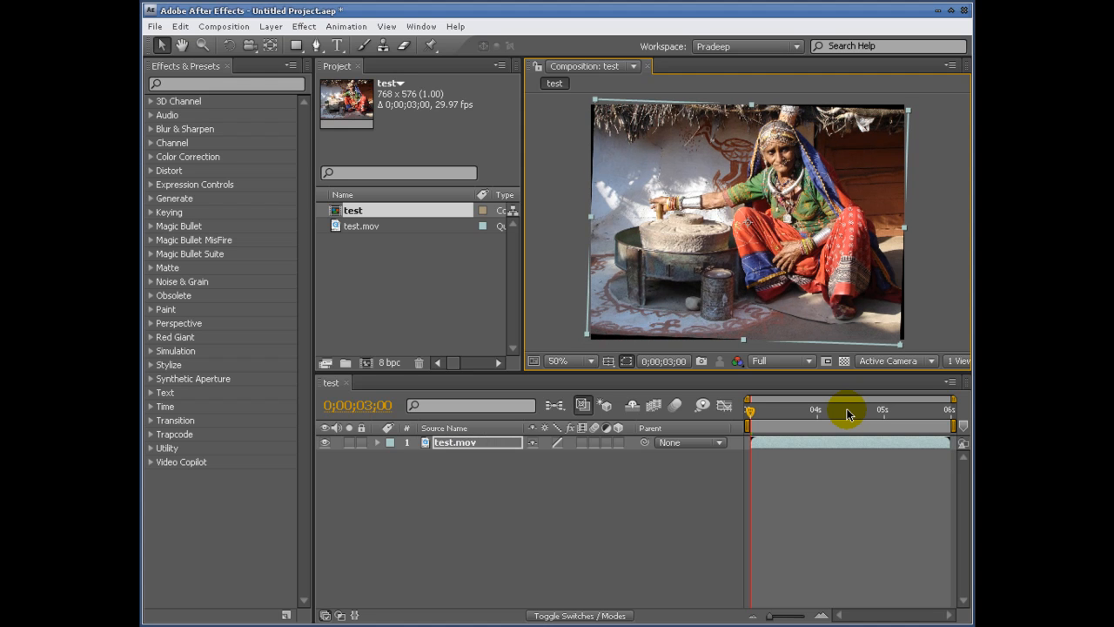
key("KP_Subtract")
key("KP_Subtract")
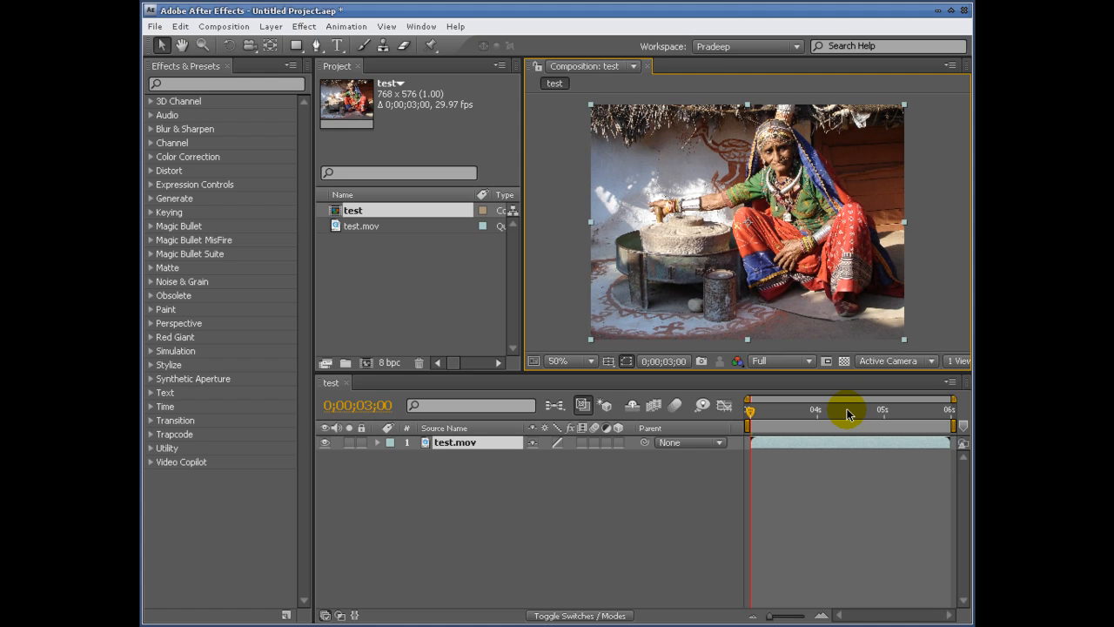
Scale the test.mov layer up in small increments until it extends slightly beyond the composition frame.
key("KP_Add")
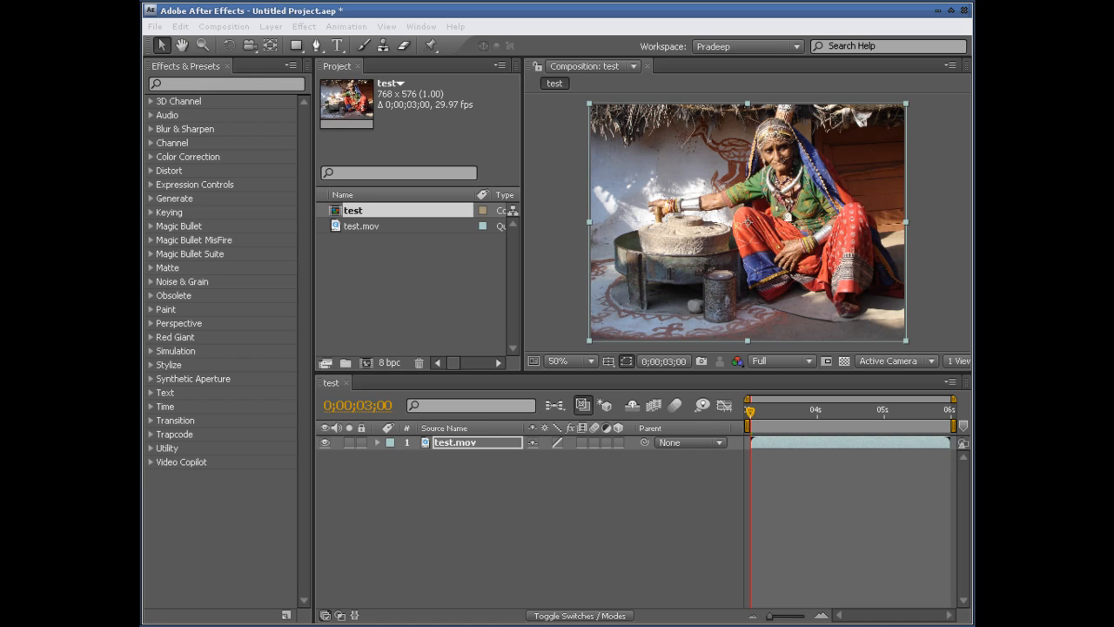
left_click(719, 14)
key("ctrl+KP_Add")
key("alt+KP_Add")
key("alt+KP_Add")
key("alt+KP_Add")
key("alt+KP_Add")
key("alt+KP_Add")
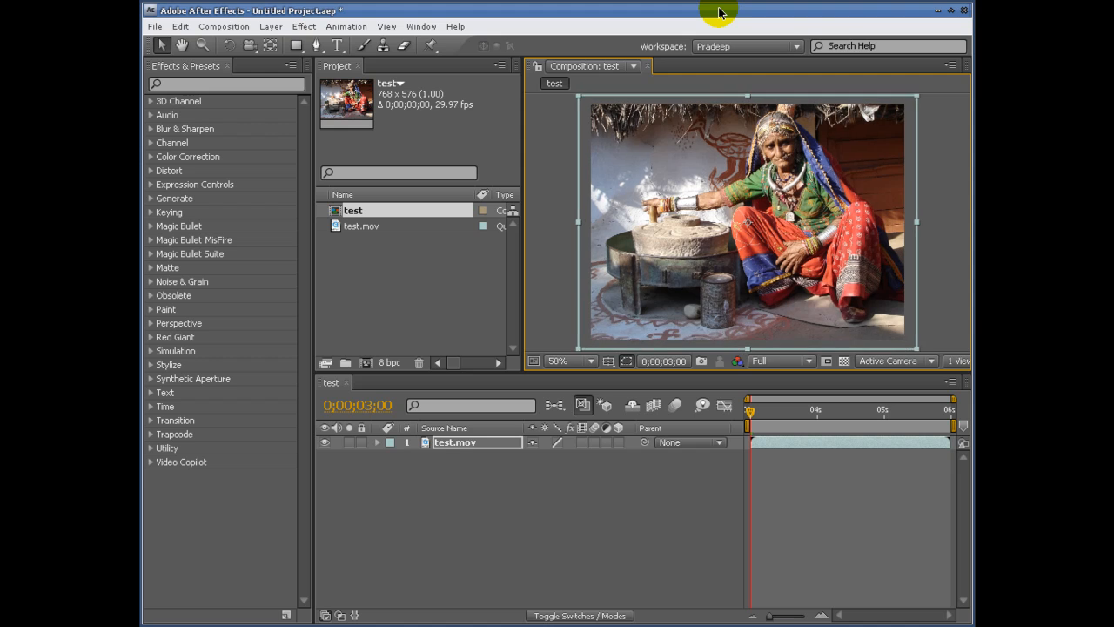
Scale the test.mov layer up and back down in small increments, leaving it slightly larger than the composition frame.
key("alt+KP_Add")
key("alt+KP_Add")
key("alt+KP_Add")
key("alt+KP_Add")
key("alt+KP_Subtract")
key("alt+KP_Subtract")
key("alt+KP_Subtract")
key("alt+KP_Subtract")
key("alt+KP_Subtract")
key("alt+KP_Subtract")
key("alt+KP_Subtract")
key("alt+KP_Subtract")
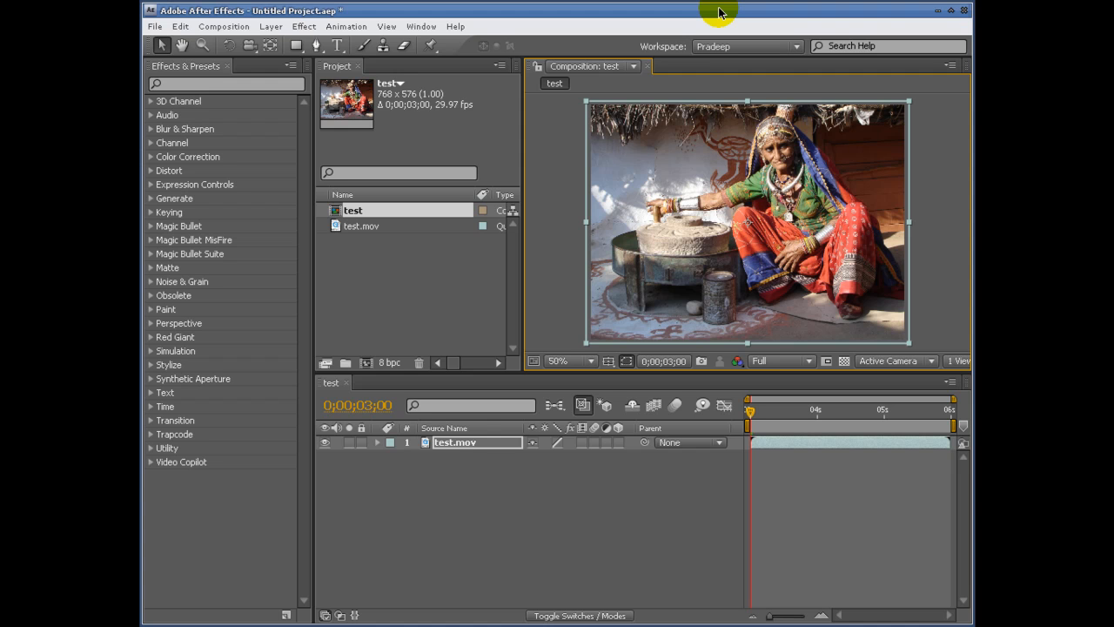
Scale the test.mov layer up well beyond the frame in large increments, and shrink it back until it matches the composition frame.
key("alt+shift+KP_Add")
key("alt+shift+KP_Add")
key("alt+shift+KP_Add")
key("alt+shift+KP_Add")
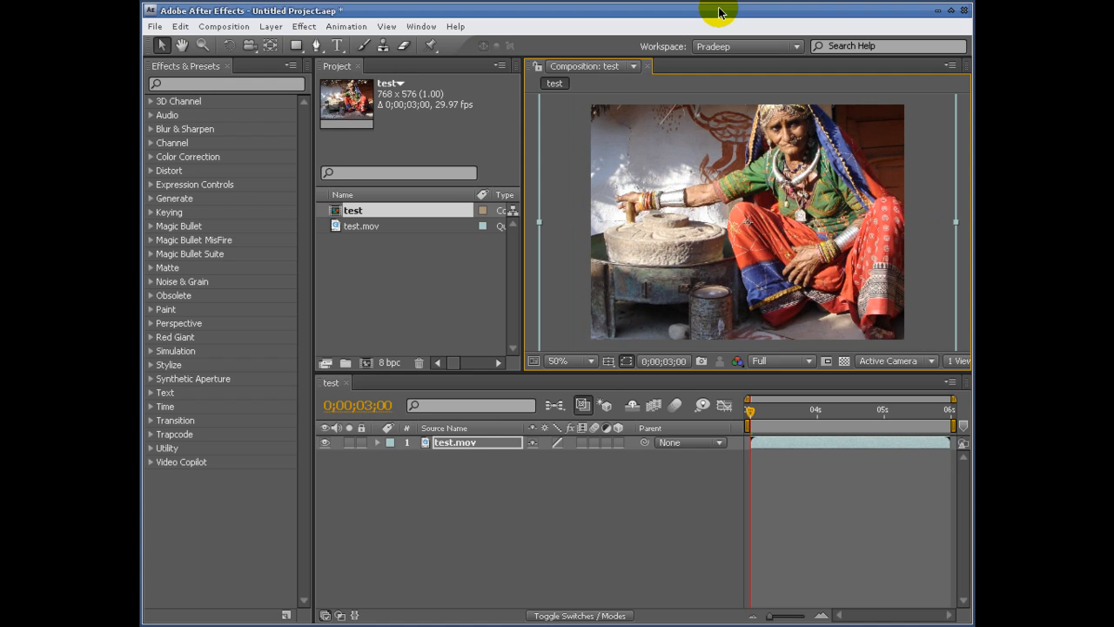
key("alt+shift+KP_Subtract")
key("alt+shift+KP_Subtract")
key("alt+shift+KP_Subtract")
key("alt+shift+KP_Subtract")
key("alt+shift+KP_Subtract")
key("alt+shift+KP_Subtract")
key("alt+shift+KP_Add")
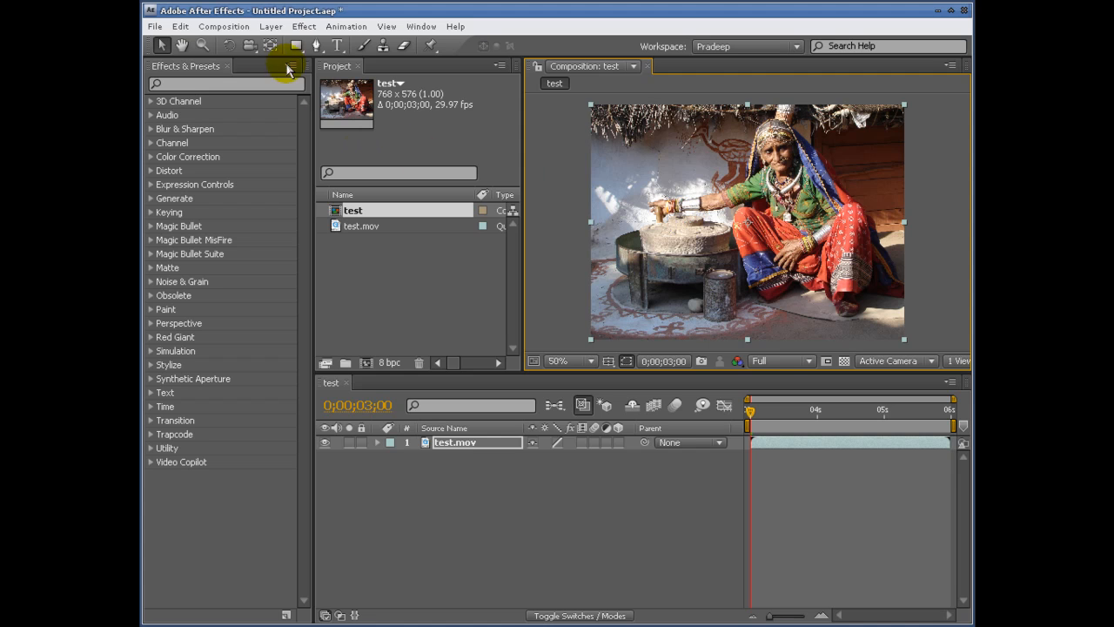
Run the Scale Composition script and try its New Comp Width and New Comp Height options, returning to New Scale Factor.
left_click(155, 26)
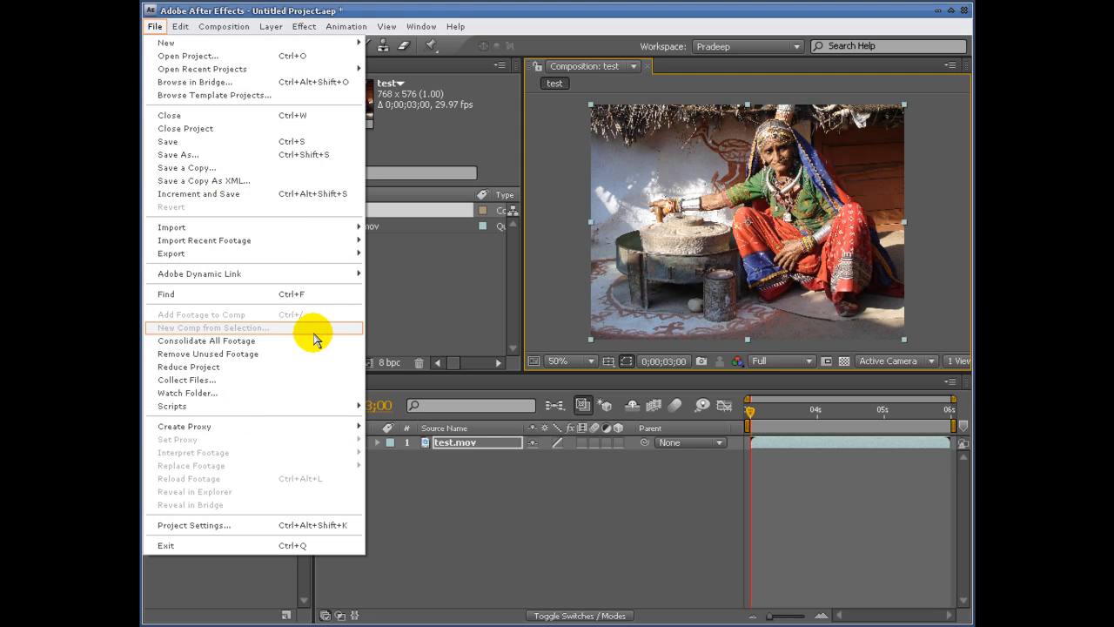
mouse_move(280, 405)
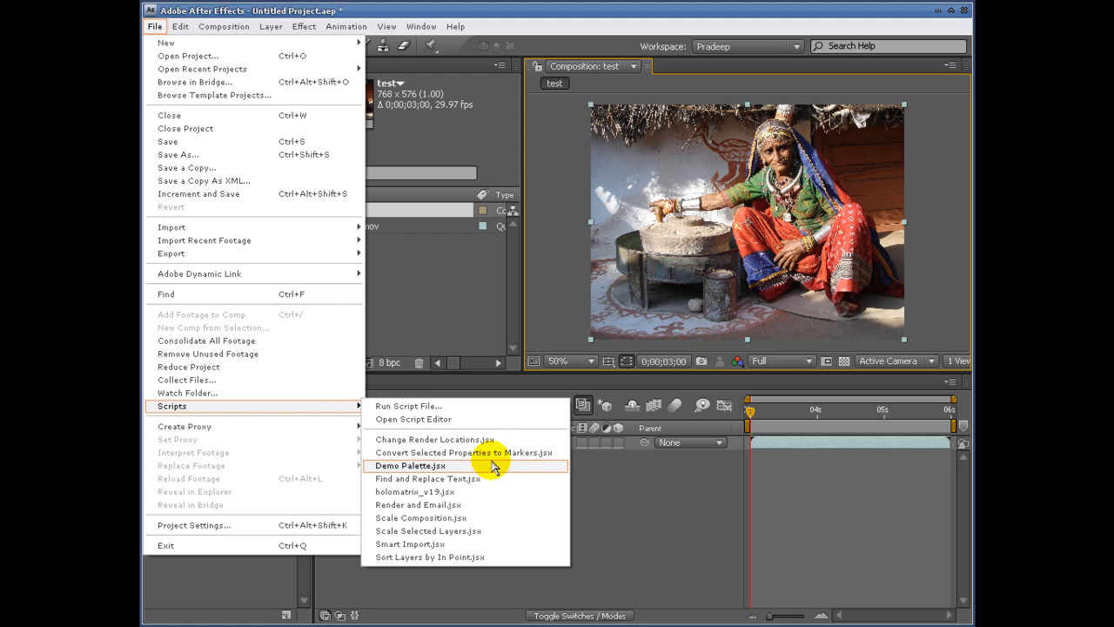
left_click(479, 521)
left_click_drag(659, 290, 570, 253)
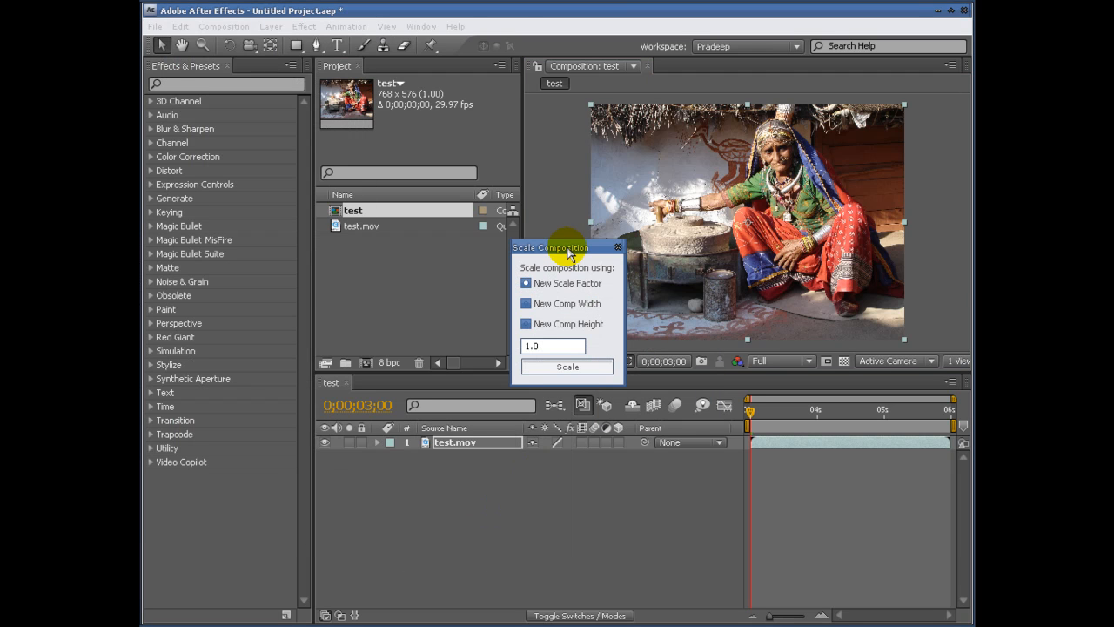
left_click(526, 303)
left_click(525, 324)
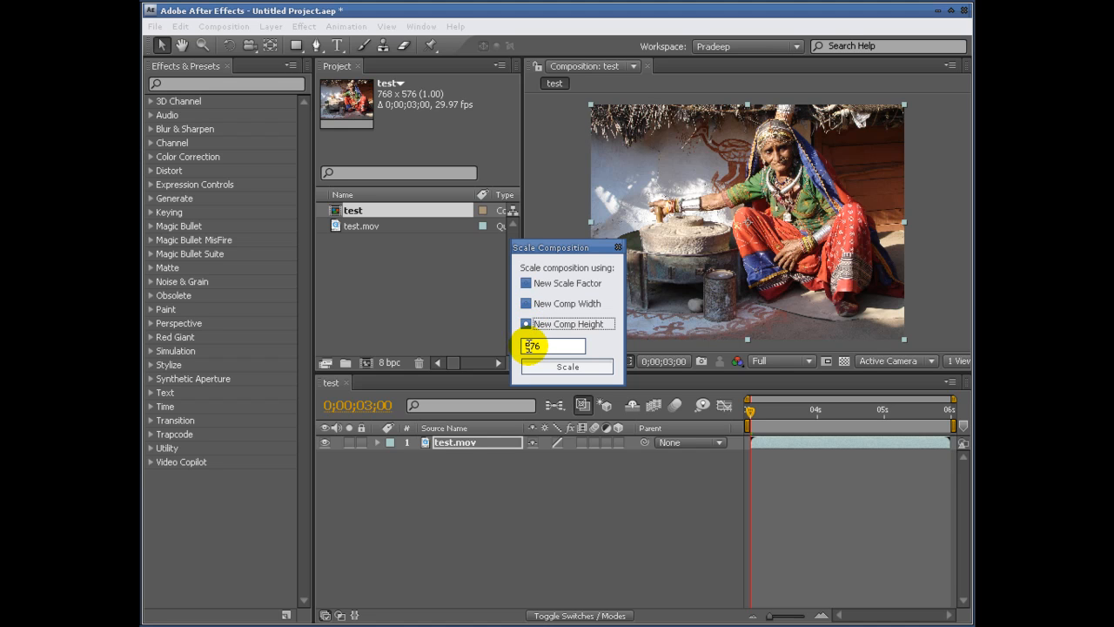
left_click(526, 303)
left_click(525, 283)
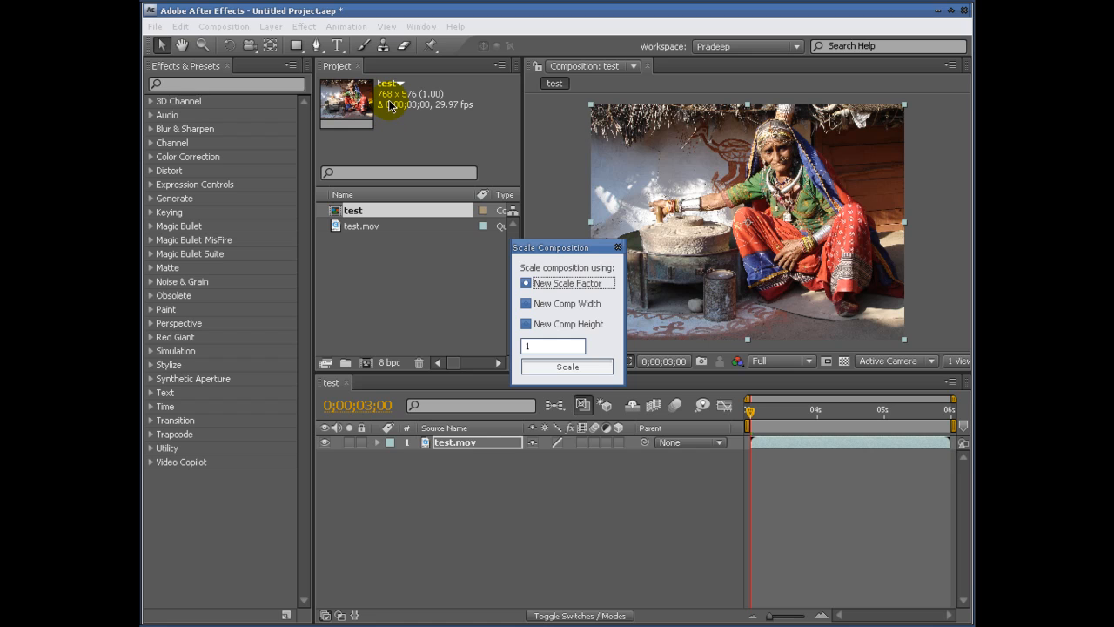
Scale the test composition by a factor of .5 and close the Scale Composition script window.
double_click(557, 347)
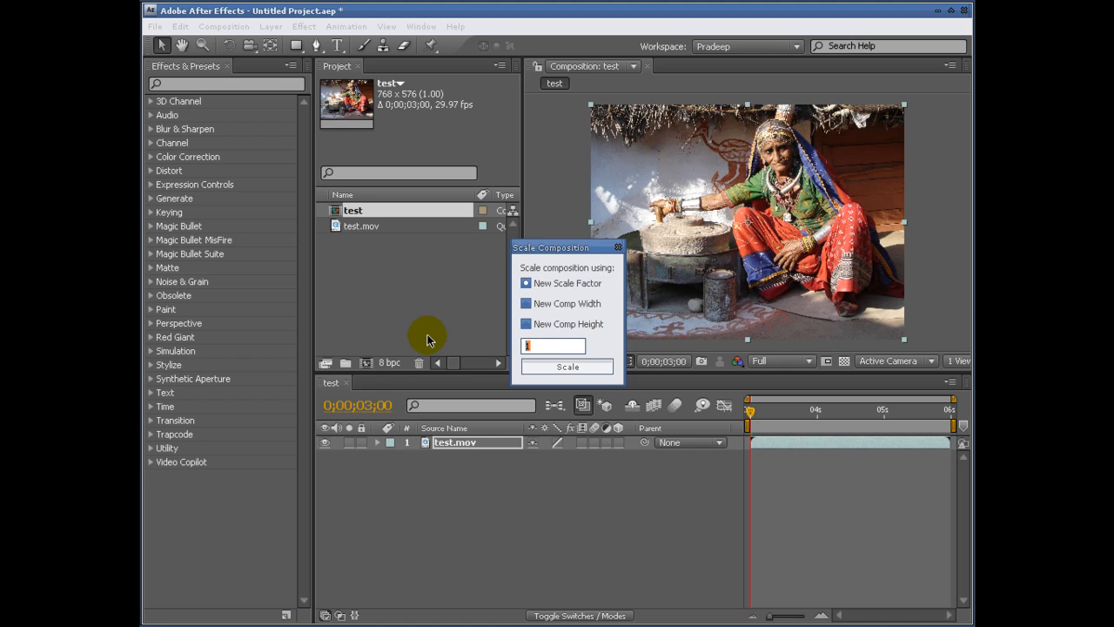
type(".5")
left_click(567, 366)
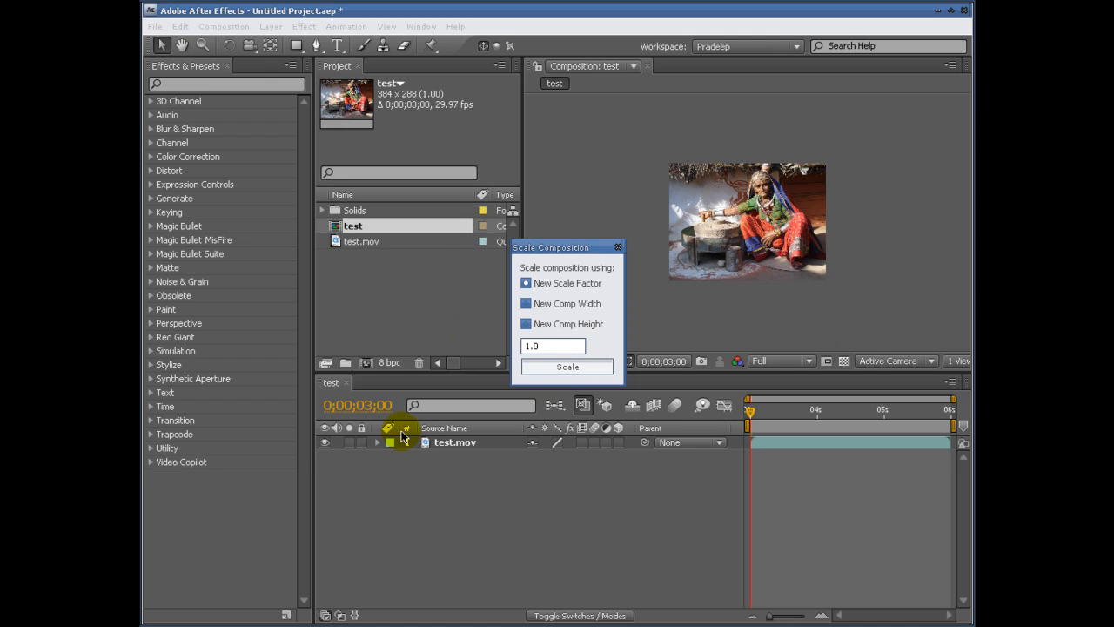
left_click(566, 366)
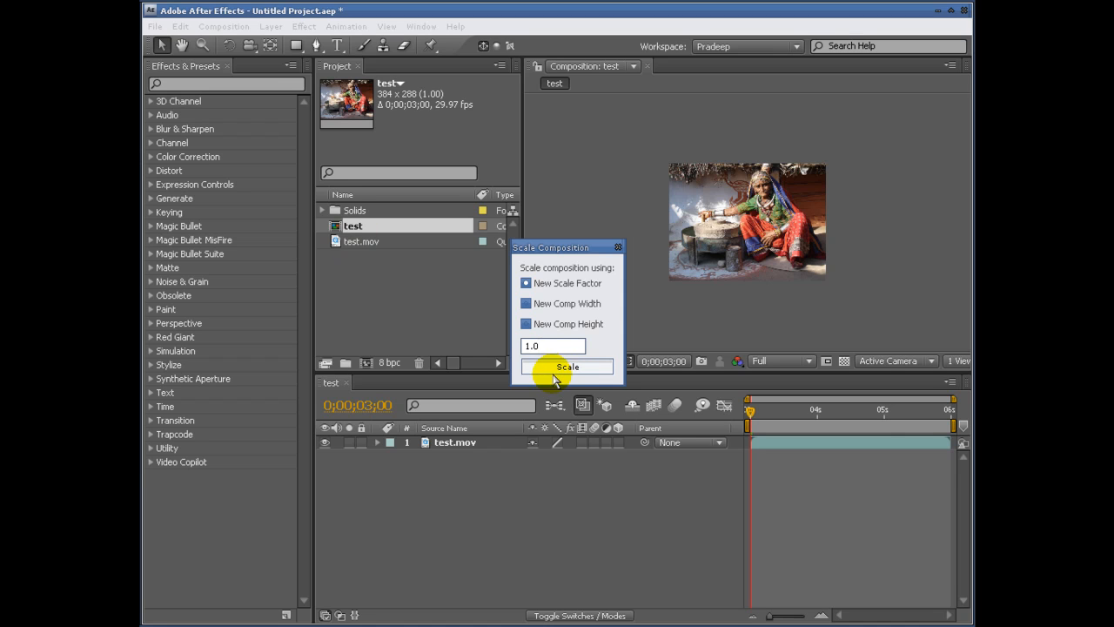
left_click(618, 247)
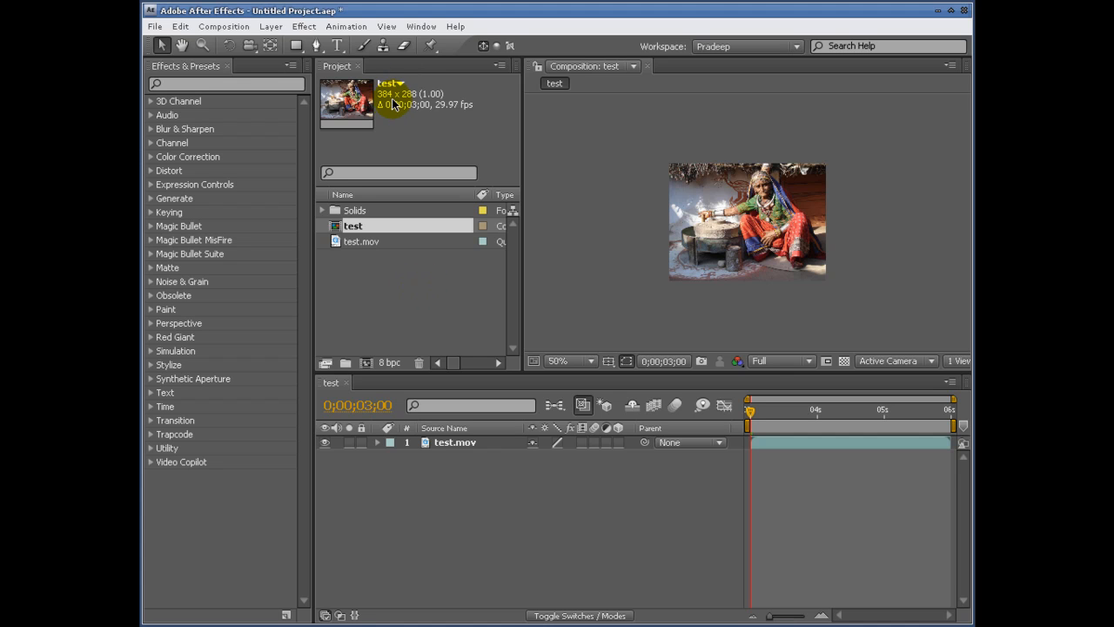
Compare the dimensions of the test.mov footage and the test composition, and check the picture at 100% magnification.
left_click(365, 241)
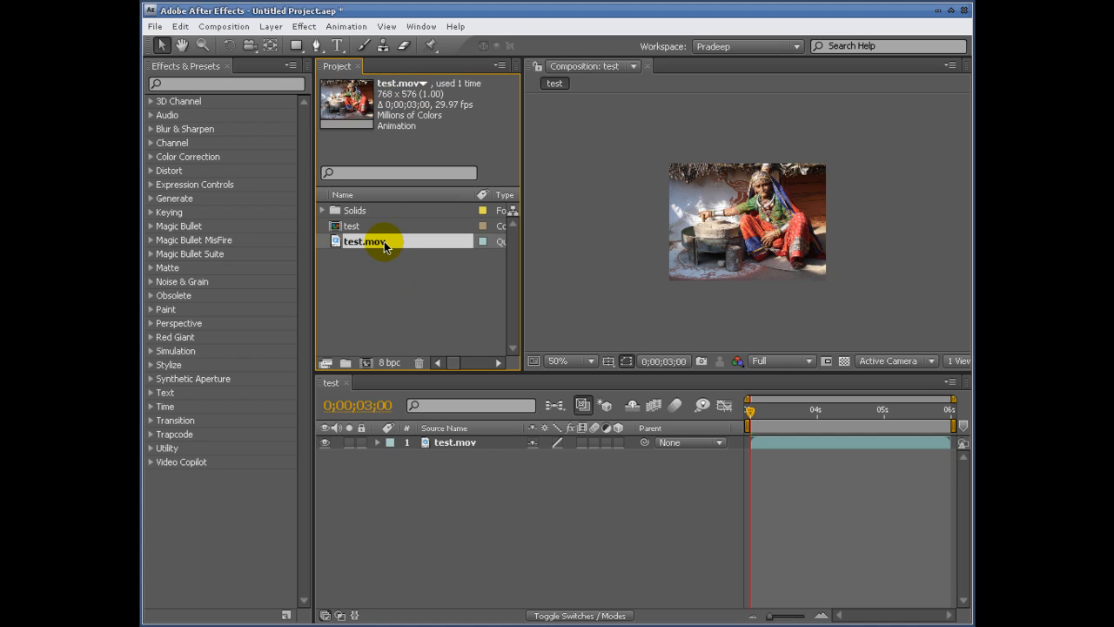
left_click(376, 228)
scroll(675, 239, "up", 2)
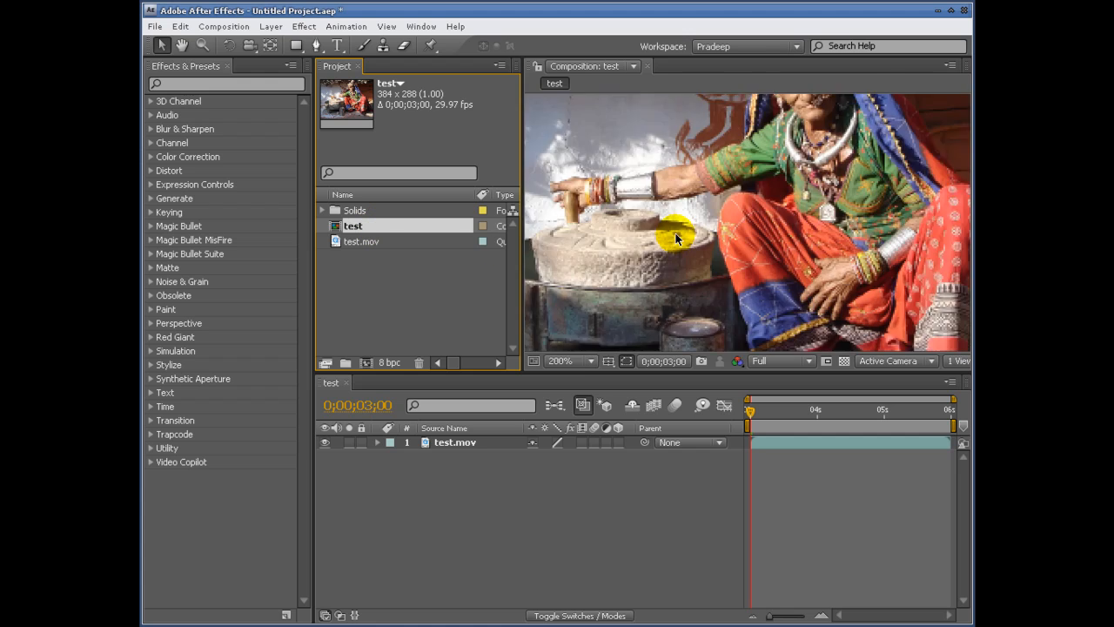
scroll(677, 239, "down", 1)
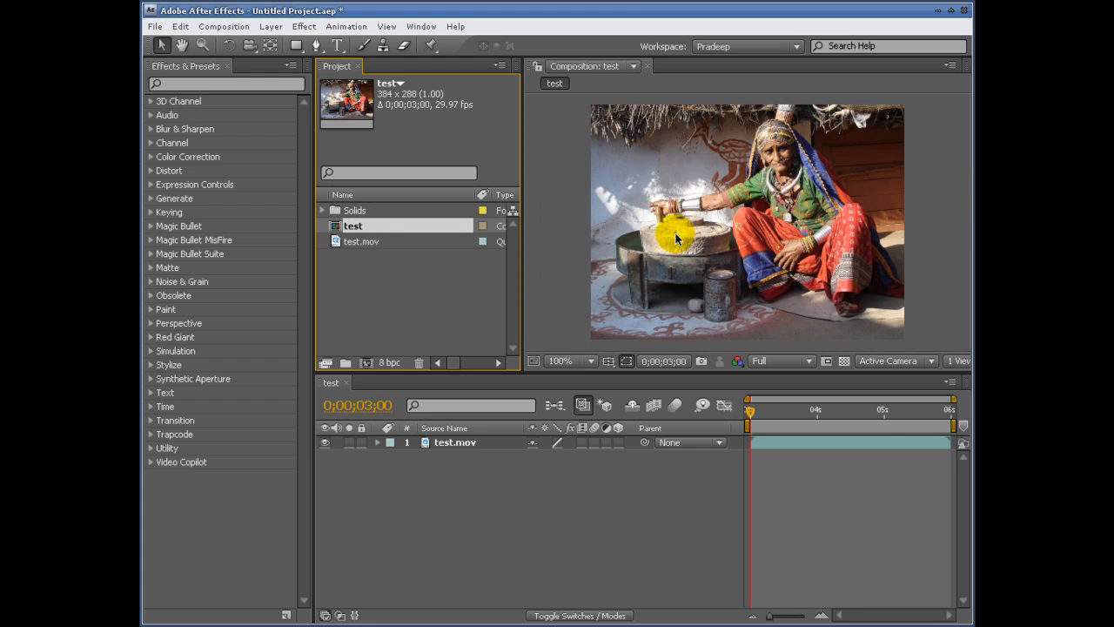
key("ctrl+k")
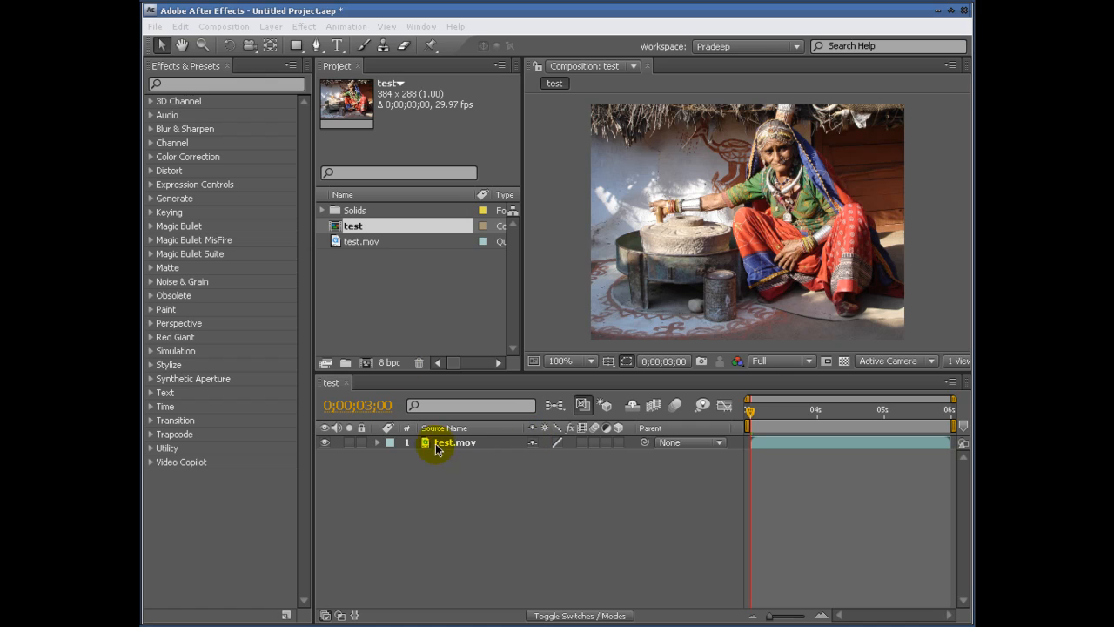
Undo the scaling of the test composition, including the Solids folder the script added to the project.
left_click(386, 282)
left_click(352, 226)
key("Delete")
left_click(753, 407)
left_click(350, 211)
key("Delete")
left_click(763, 406)
left_click_drag(360, 211, 366, 363)
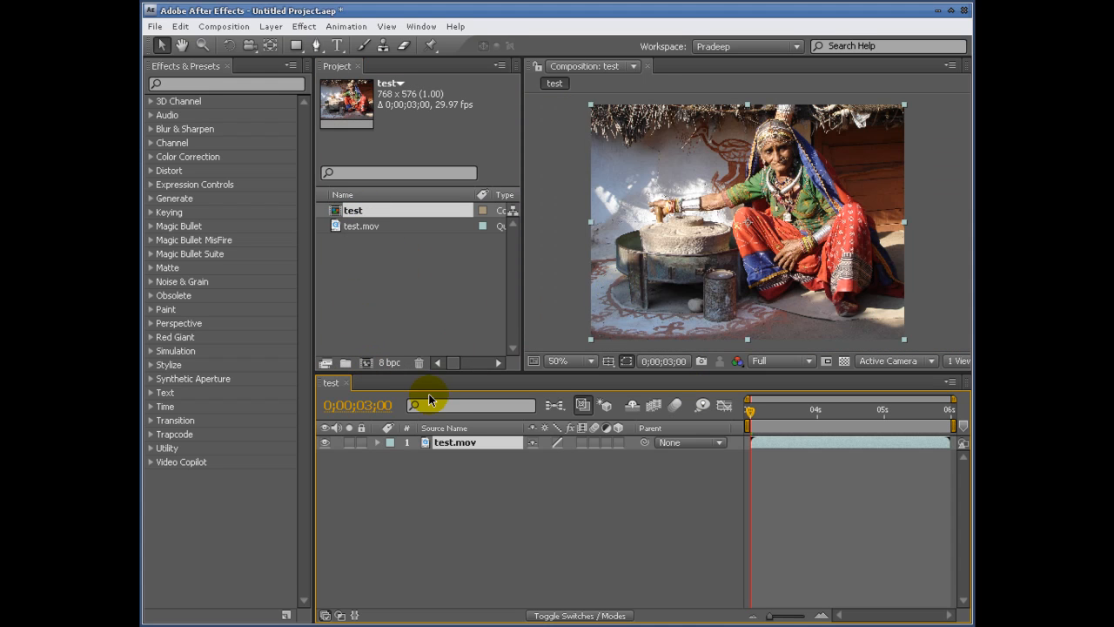
Create a red solid above test.mov and shrink it around its centre to a little over half the frame's width and height.
right_click(418, 494)
mouse_move(479, 500)
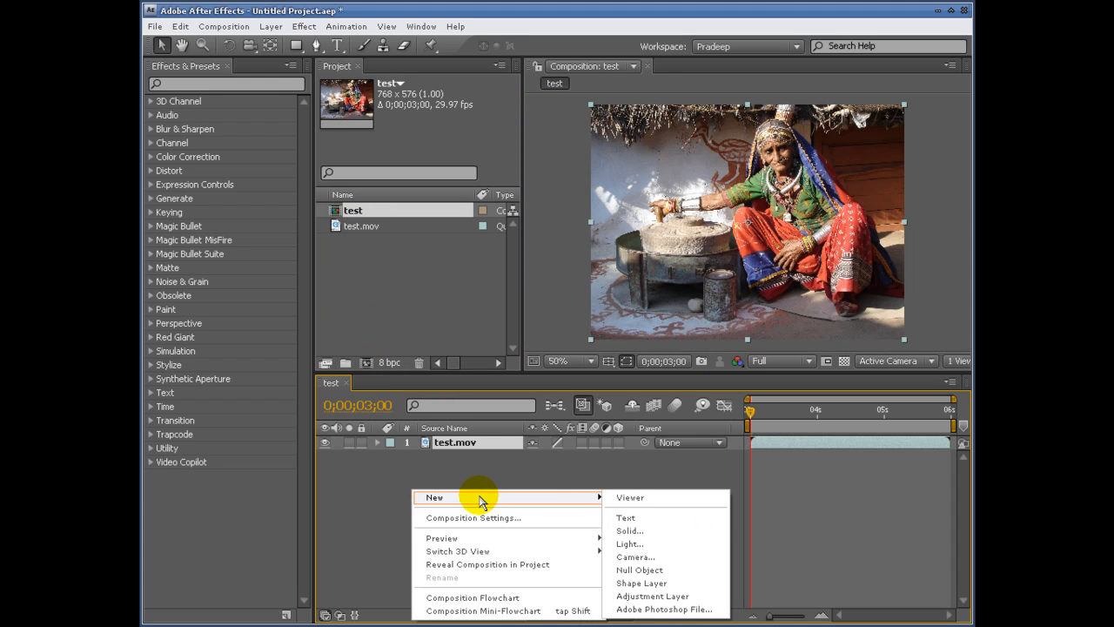
left_click(644, 532)
left_click(594, 382)
left_click(485, 334)
left_click(646, 336)
left_click(633, 428)
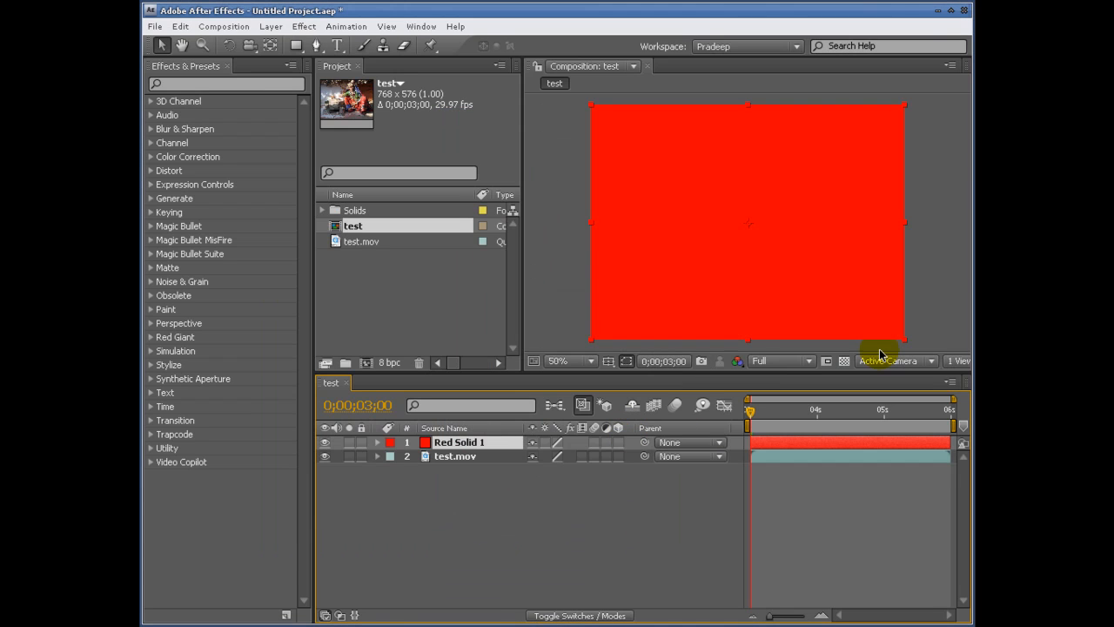
left_click_drag(913, 345, 836, 299)
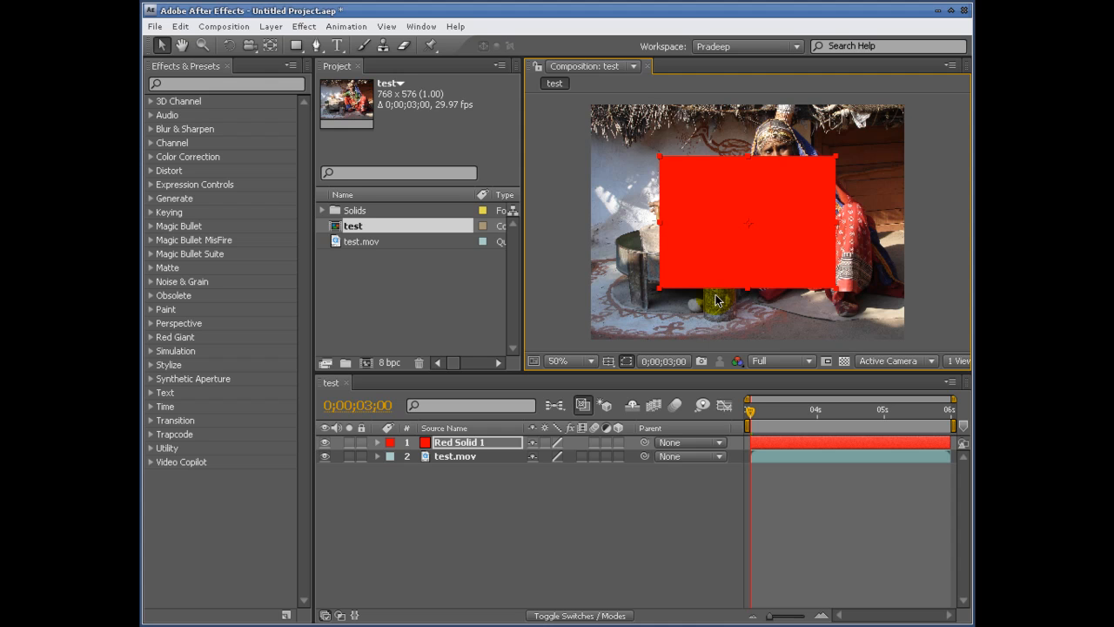
Try the Fit to Comp and Fit to Comp Width transforms on the red solid, undoing each one.
left_click(271, 26)
mouse_move(311, 162)
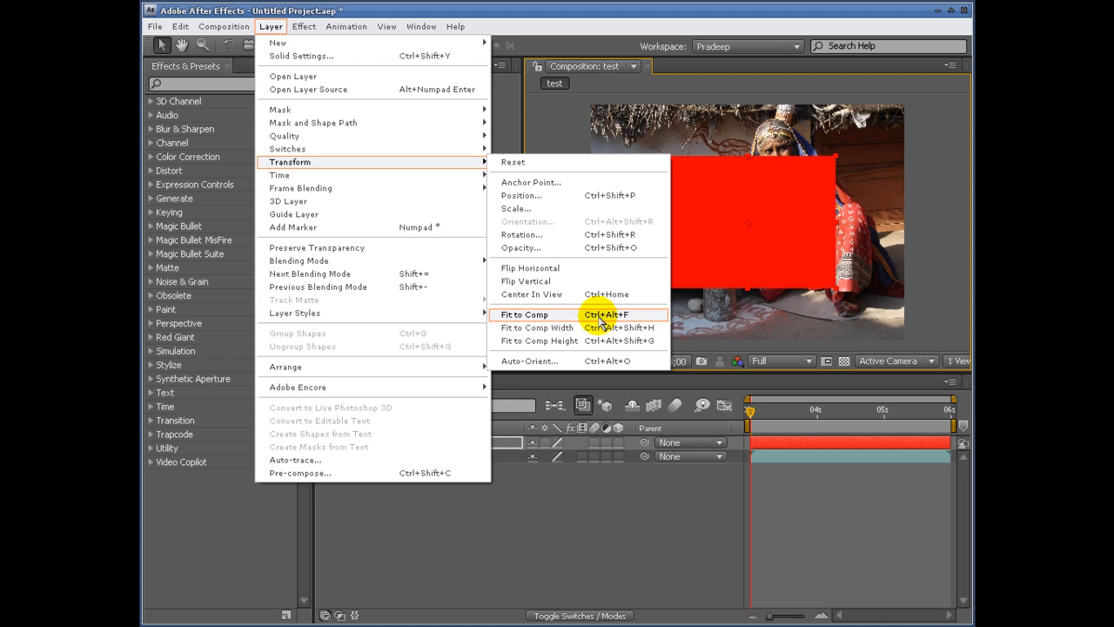
left_click(600, 314)
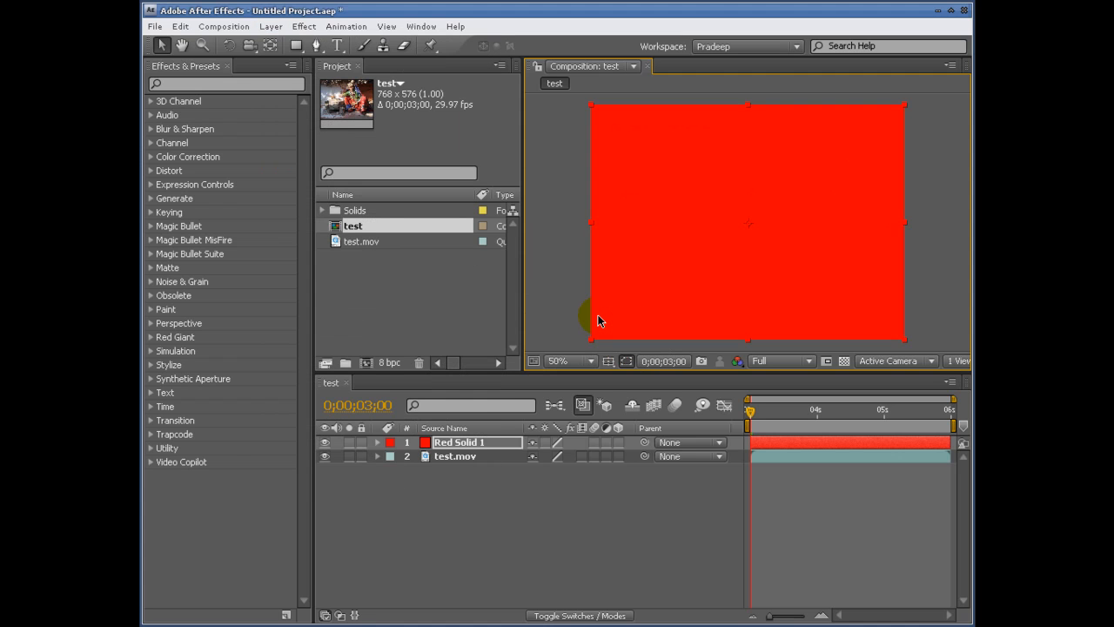
key("ctrl+z")
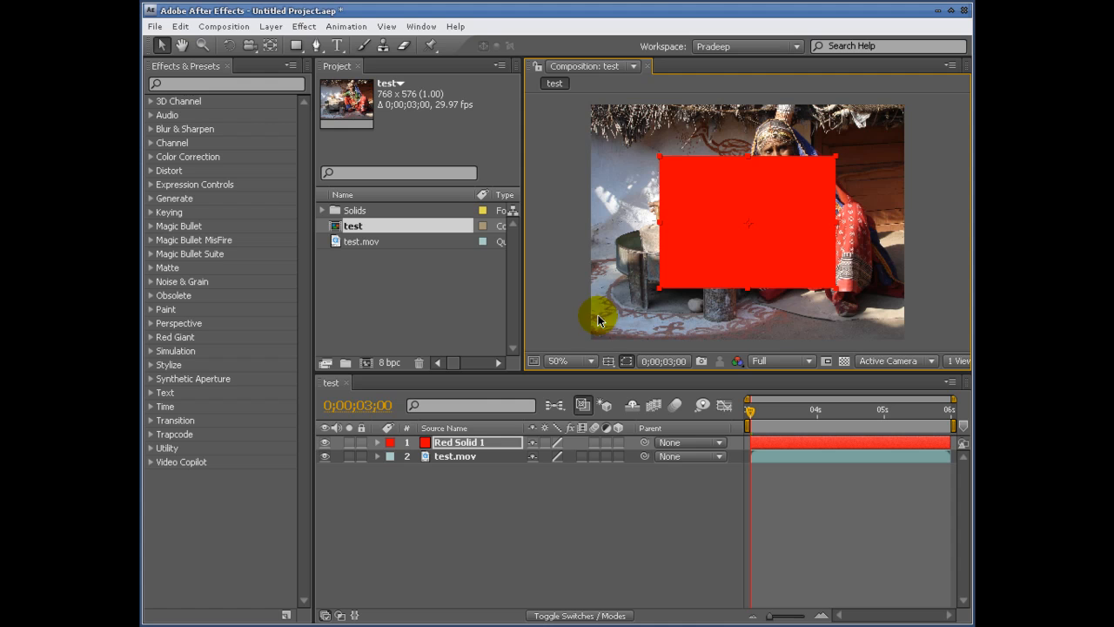
left_click(271, 26)
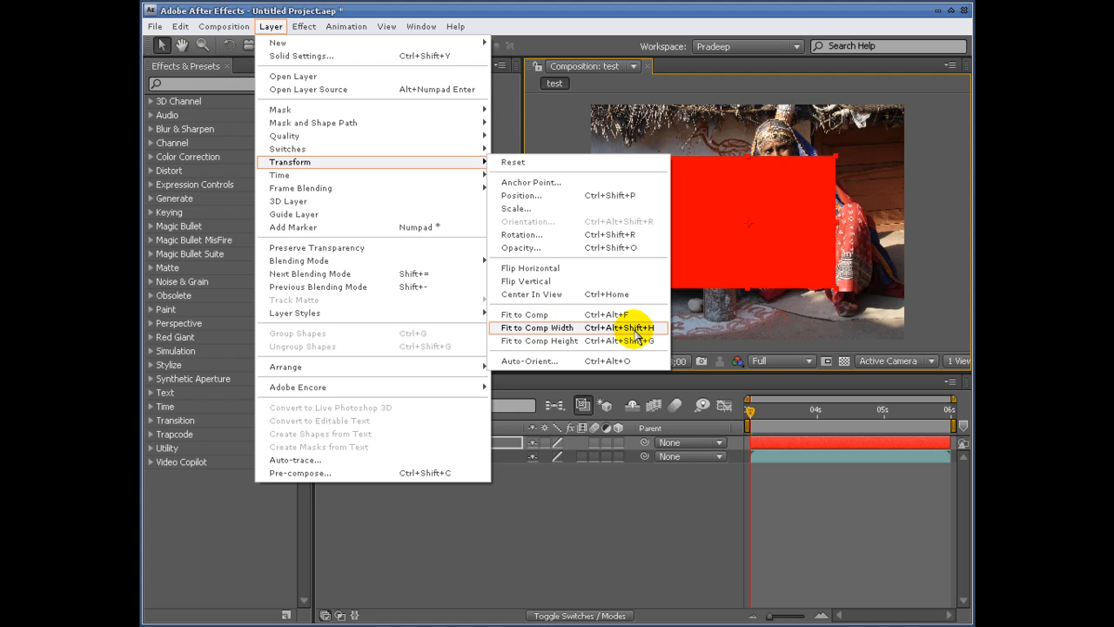
left_click(635, 328)
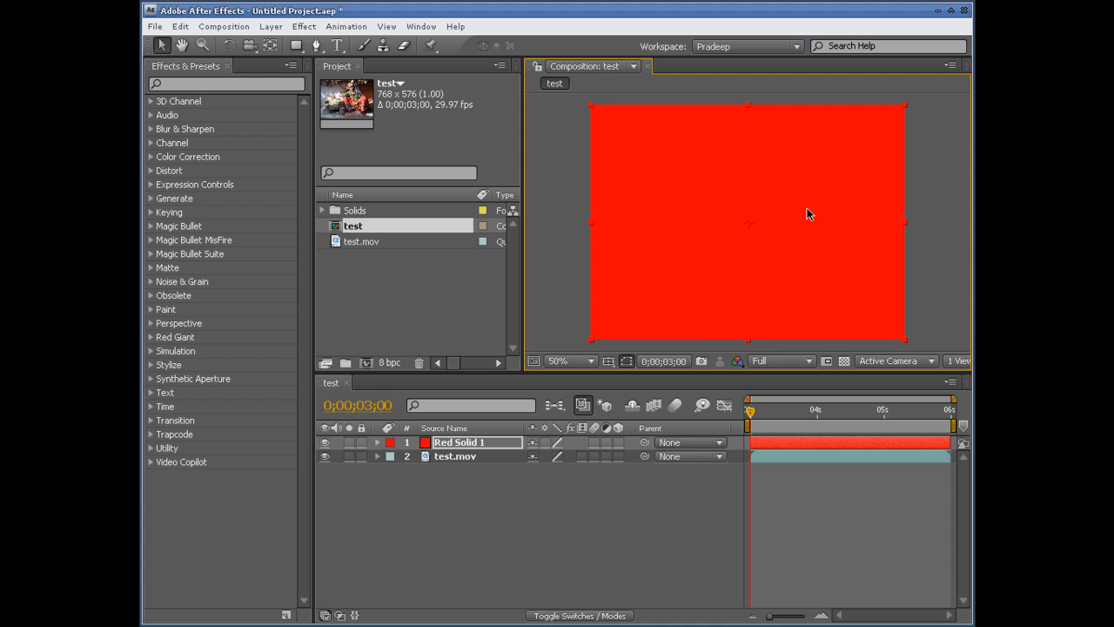
key("ctrl+z")
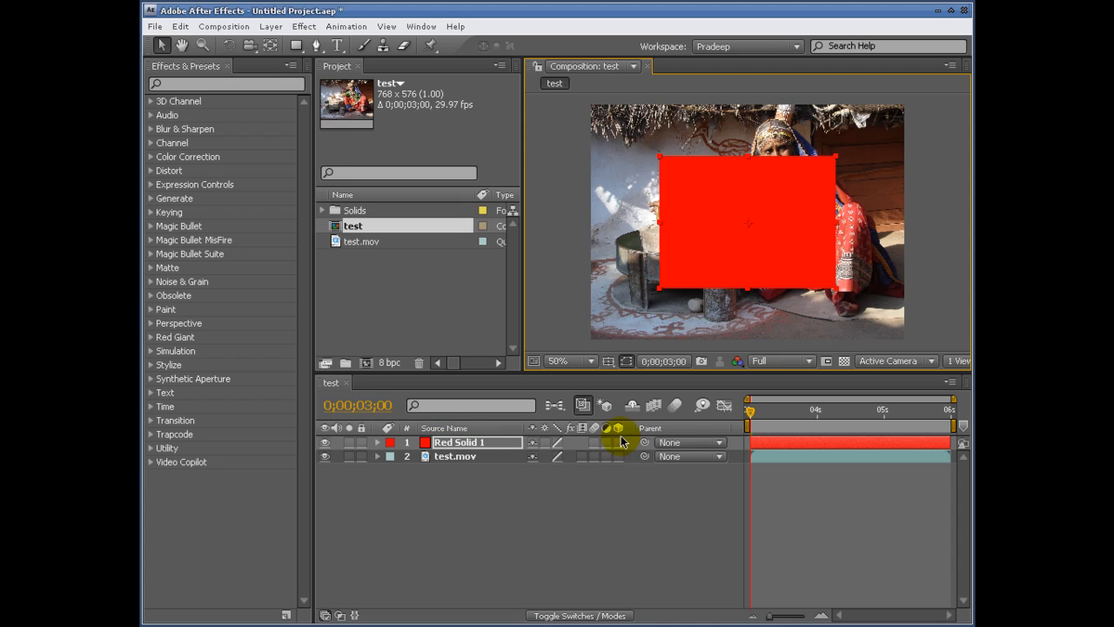
Try deleting the red solid layer to work with test.mov alone, and undo the deletion.
left_click(470, 444)
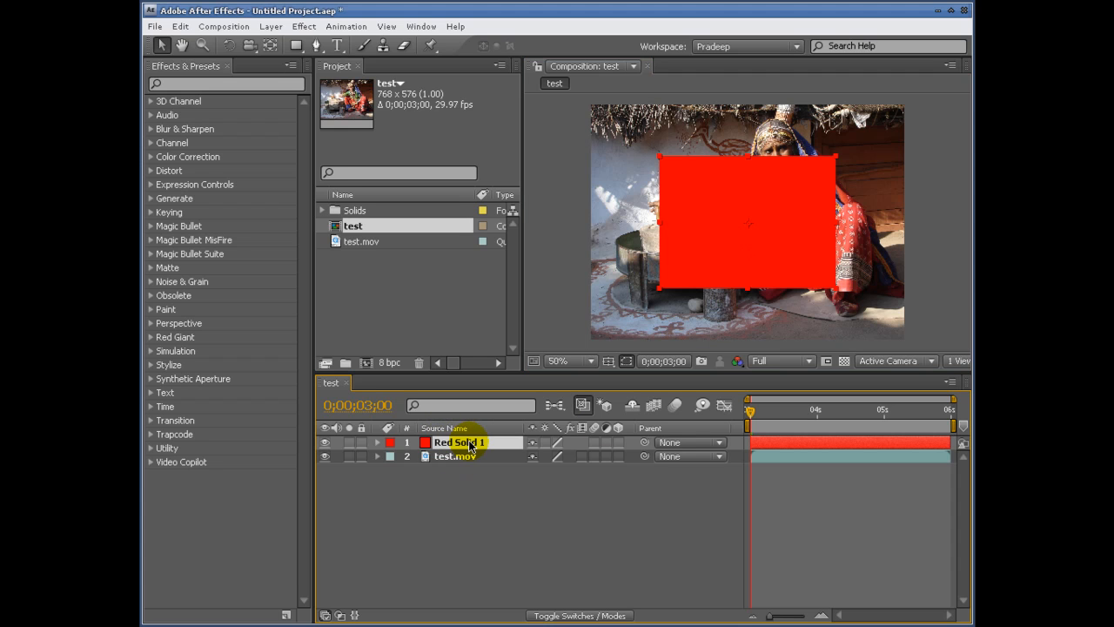
key("Delete")
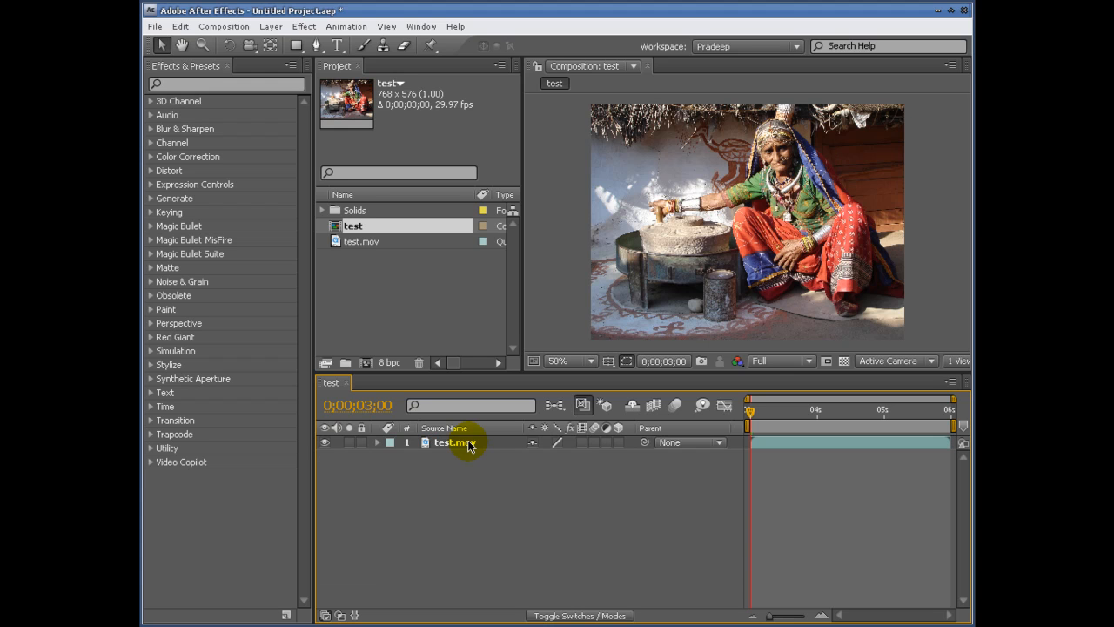
left_click(477, 444)
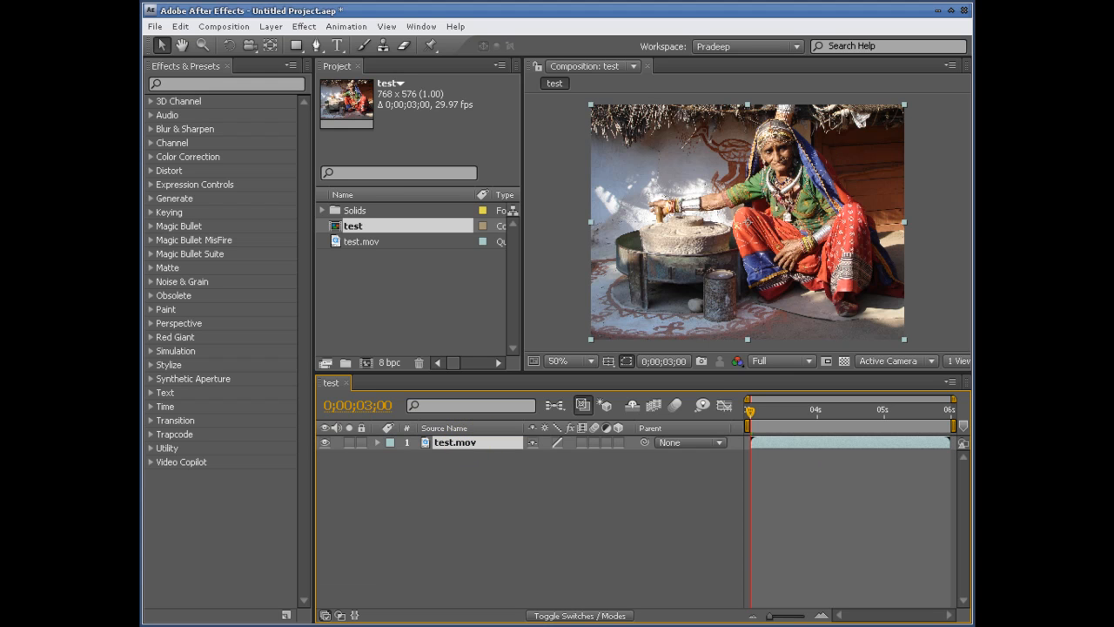
key("ctrl+shift+c")
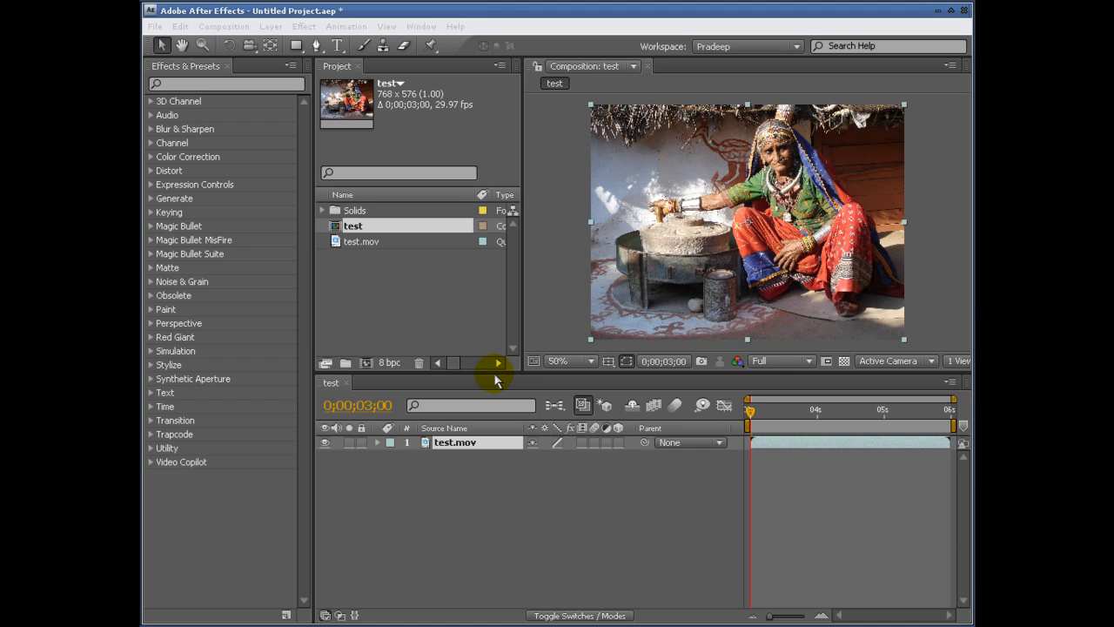
right_click(443, 511)
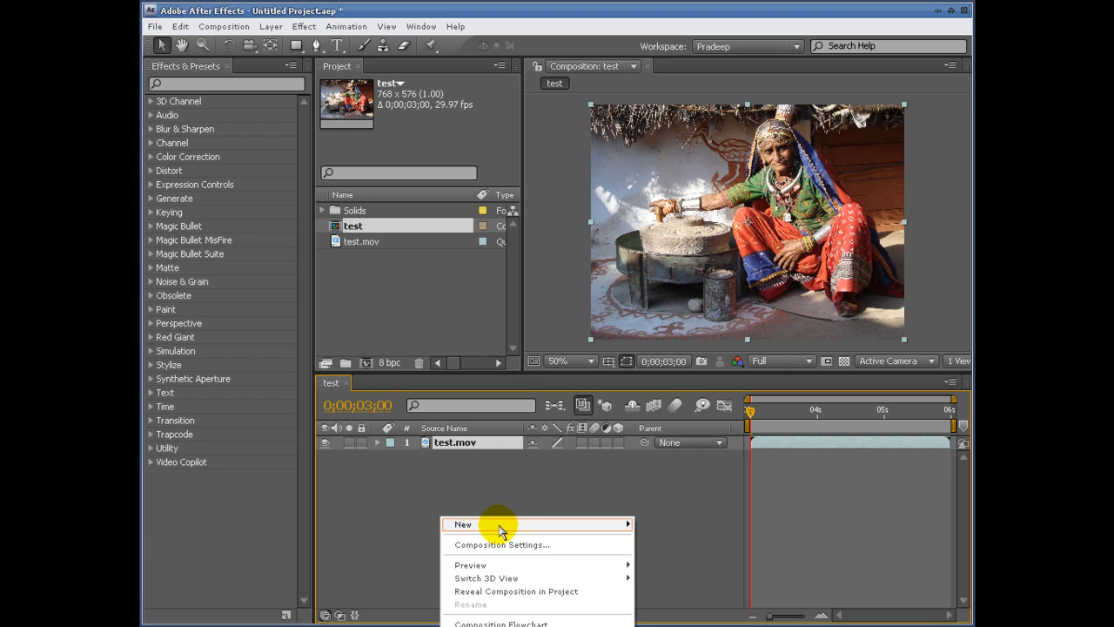
left_click(456, 489)
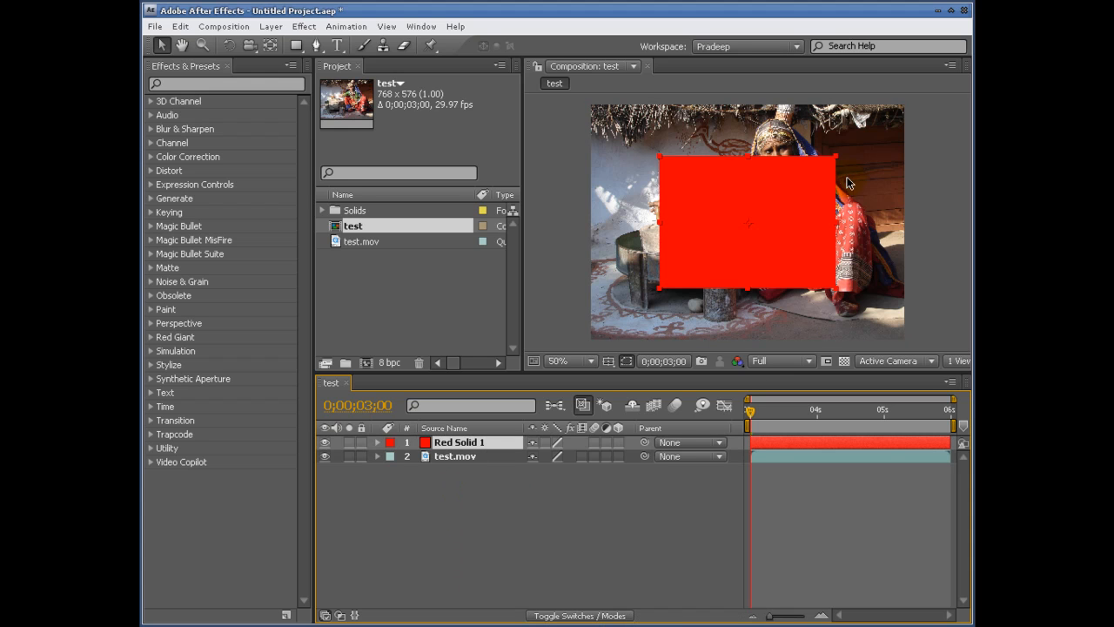
Squash the red solid to about half the frame's width and a third of its height, and rotate it counterclockwise by roughly 25 degrees.
left_click_drag(837, 159, 826, 183)
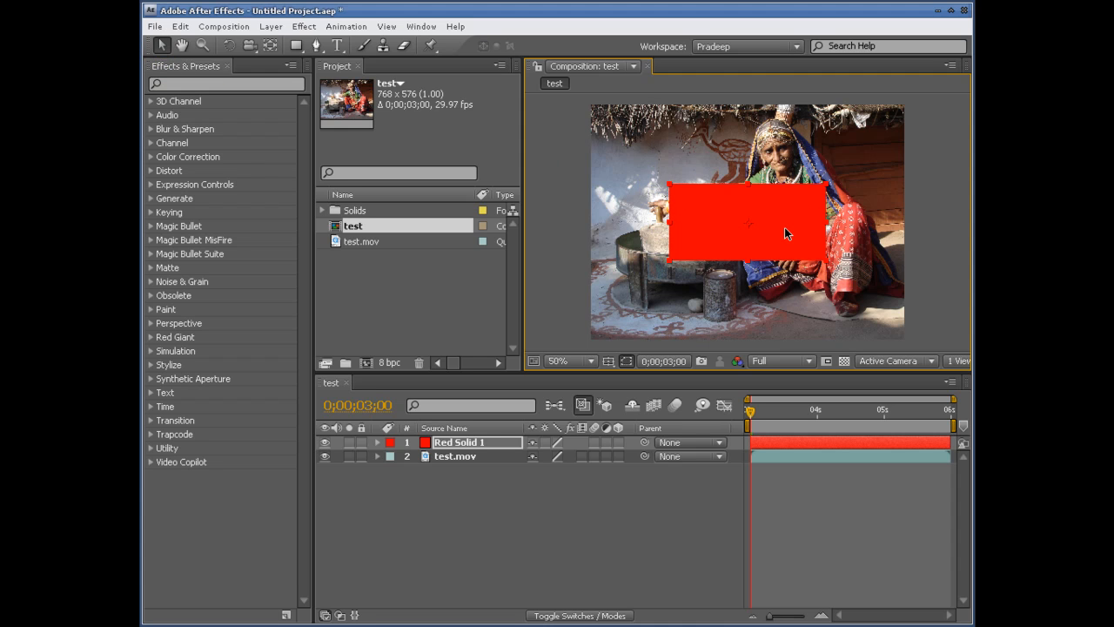
left_click(230, 51)
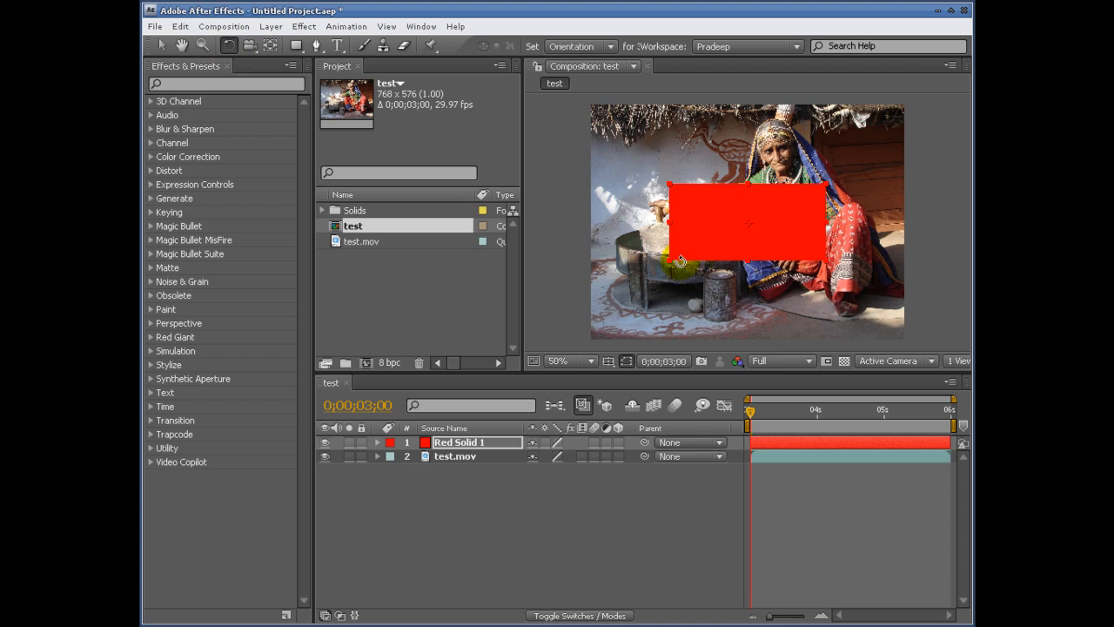
mouse_move(669, 220)
left_mouse_down()
mouse_move(673, 246)
mouse_move(676, 202)
mouse_move(669, 261)
mouse_move(659, 219)
left_mouse_up()
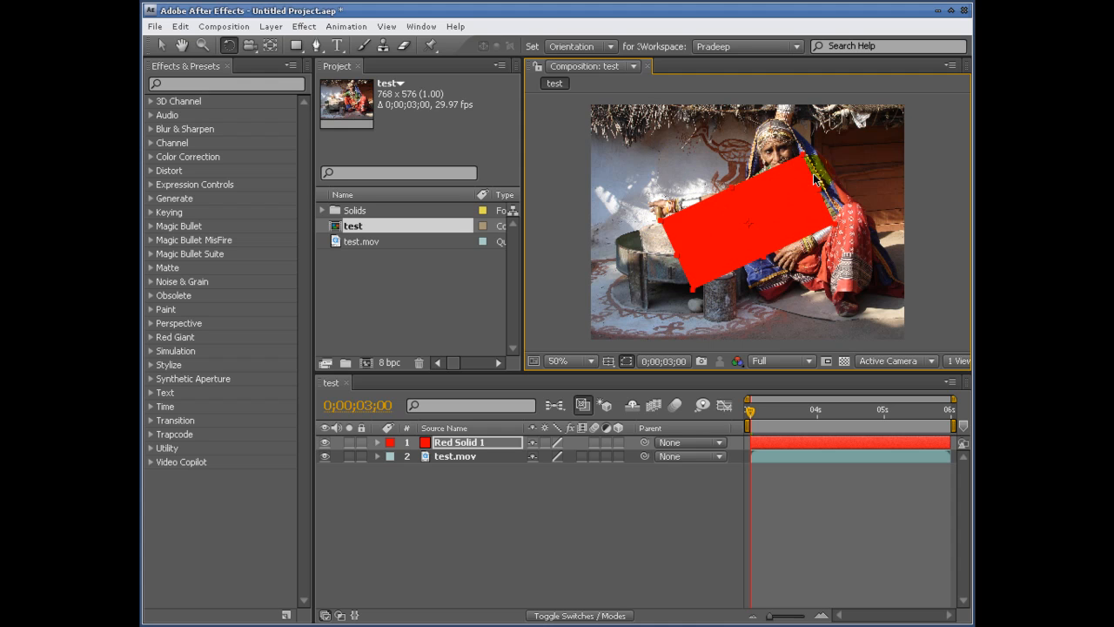
Undo the red solid's rotation, try rotating it clockwise by roughly 65 degrees instead, and undo that rotation too.
key("ctrl+z")
left_click_drag(816, 177, 810, 271)
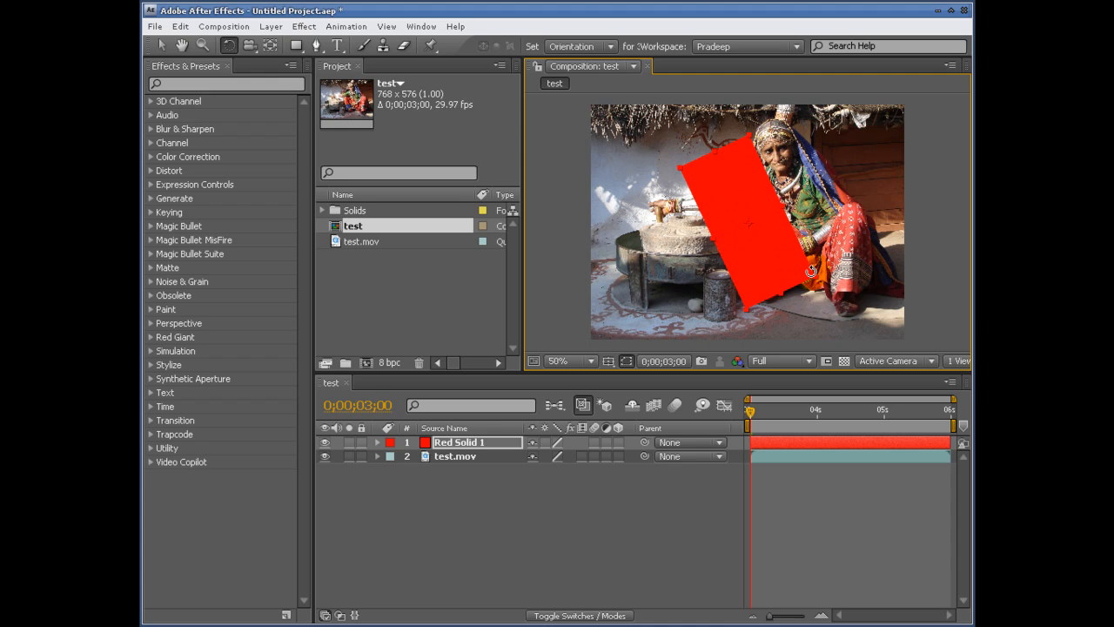
key("ctrl+z")
left_click(452, 261)
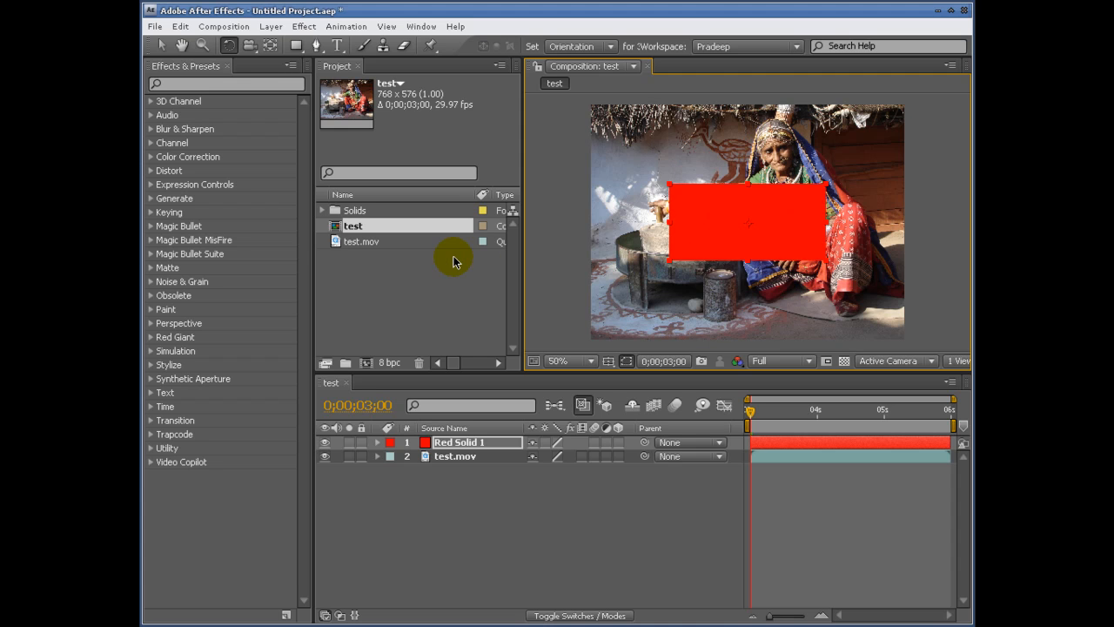
Rotate the red solid clockwise by 18 degrees in one-degree increments.
key("KP_Add")
key("KP_Add")
key("KP_Add")
key("KP_Add")
key("KP_Add")
key("KP_Add")
key("KP_Add")
key("KP_Add")
key("KP_Add")
key("KP_Add")
key("KP_Add")
key("KP_Add")
key("KP_Add")
key("KP_Add")
key("KP_Add")
key("KP_Add")
key("KP_Add")
key("KP_Add")
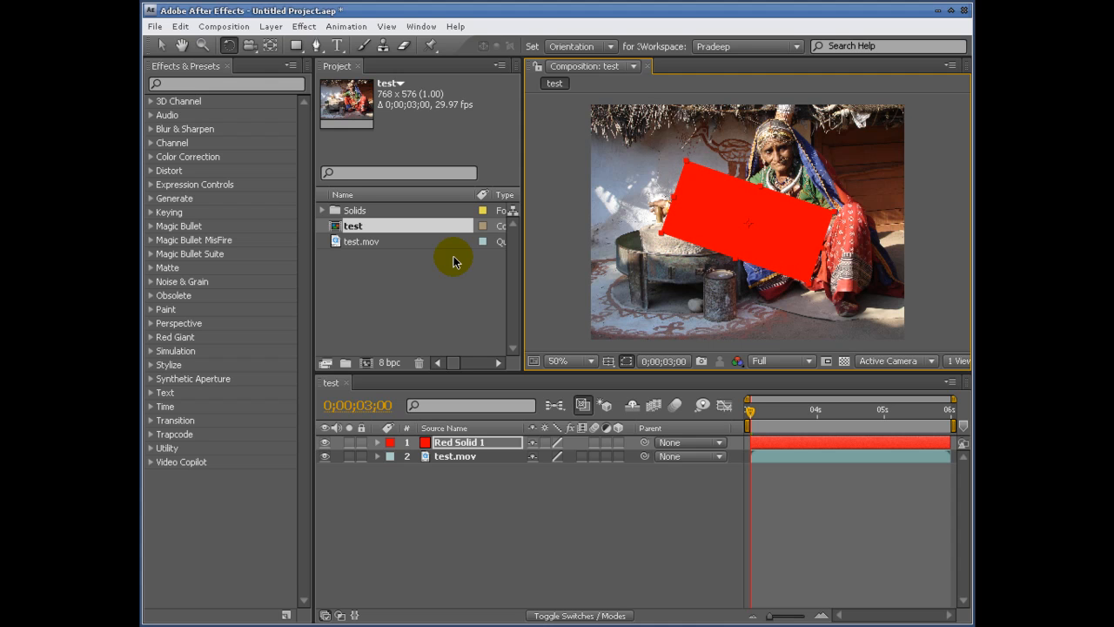
Rotate the red solid back counterclockwise in one-degree increments to a rotation of -1°.
key("KP_Subtract")
key("KP_Subtract")
key("KP_Subtract")
key("KP_Subtract")
key("KP_Subtract")
key("KP_Subtract")
key("KP_Subtract")
key("KP_Subtract")
key("KP_Subtract")
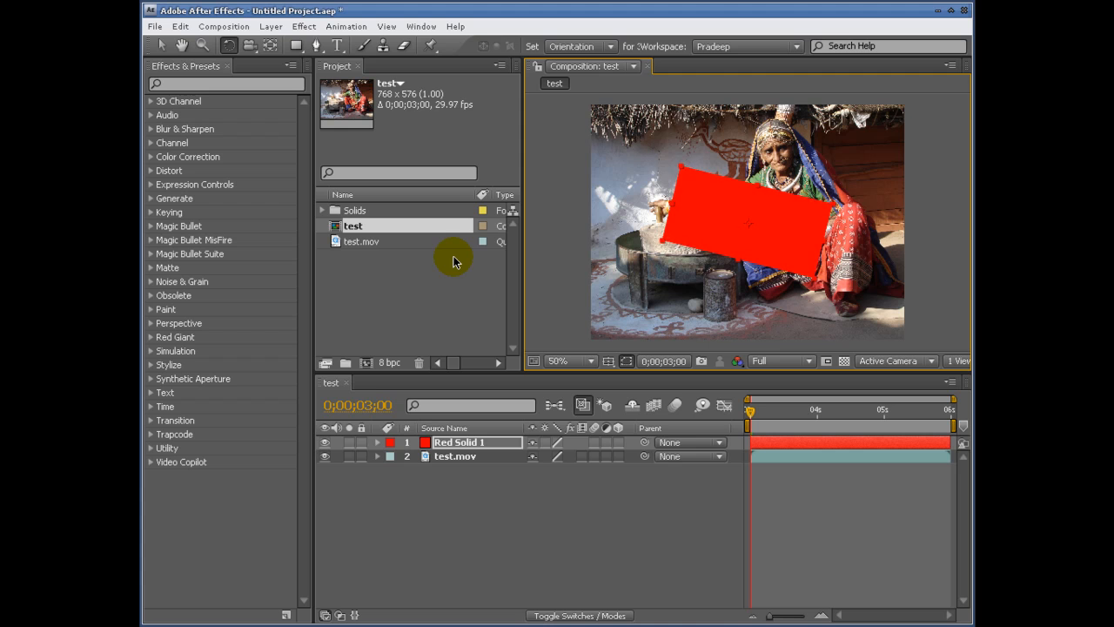
key("KP_Subtract")
key("KP_Subtract")
key("KP_Subtract")
key("KP_Subtract")
key("KP_Subtract")
key("KP_Subtract")
key("KP_Subtract")
key("KP_Subtract")
key("KP_Subtract")
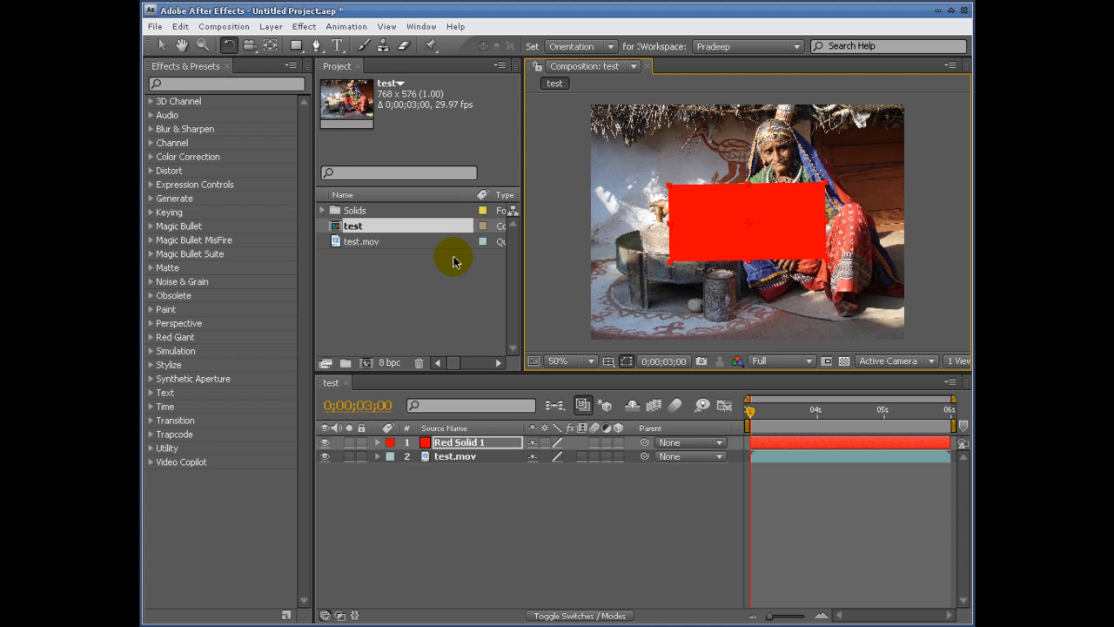
Try rotating the red solid clockwise in larger ten-degree increments.
key("shift+KP_Add")
key("shift+KP_Add")
key("shift+KP_Add")
key("shift+KP_Add")
key("shift+KP_Add")
key("shift+KP_Add")
key("shift+KP_Add")
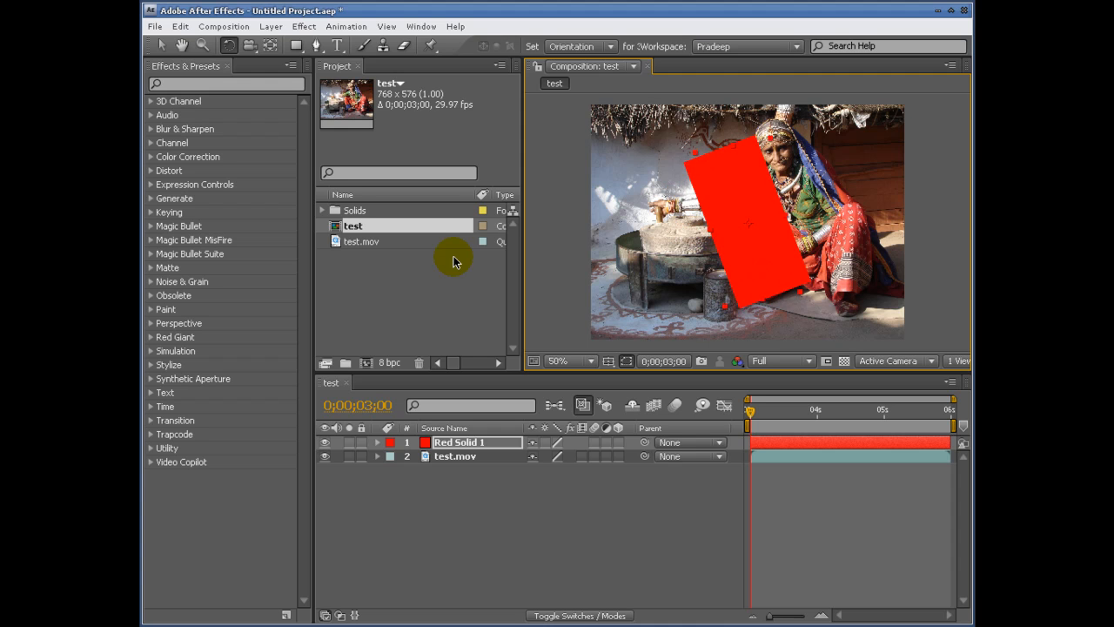
key("shift+KP_Add")
key("shift+KP_Add")
key("shift+KP_Add")
key("shift+KP_Add")
key("shift+KP_Add")
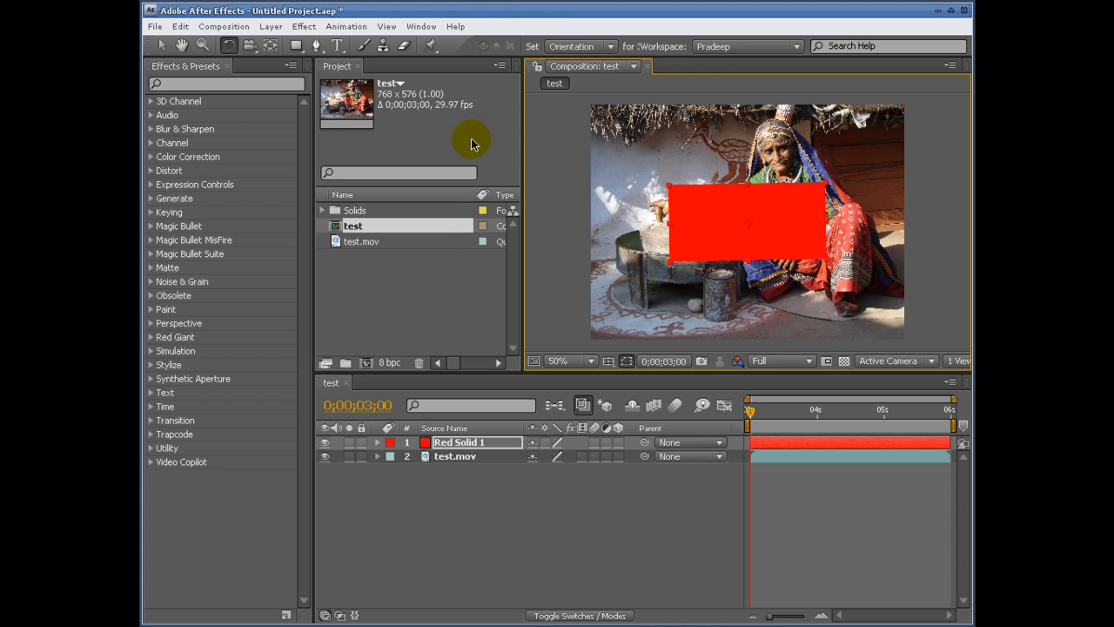
Look at the Rotation tool's choice between Orientation and Rotation, keeping Orientation.
left_click(567, 46)
left_click(569, 42)
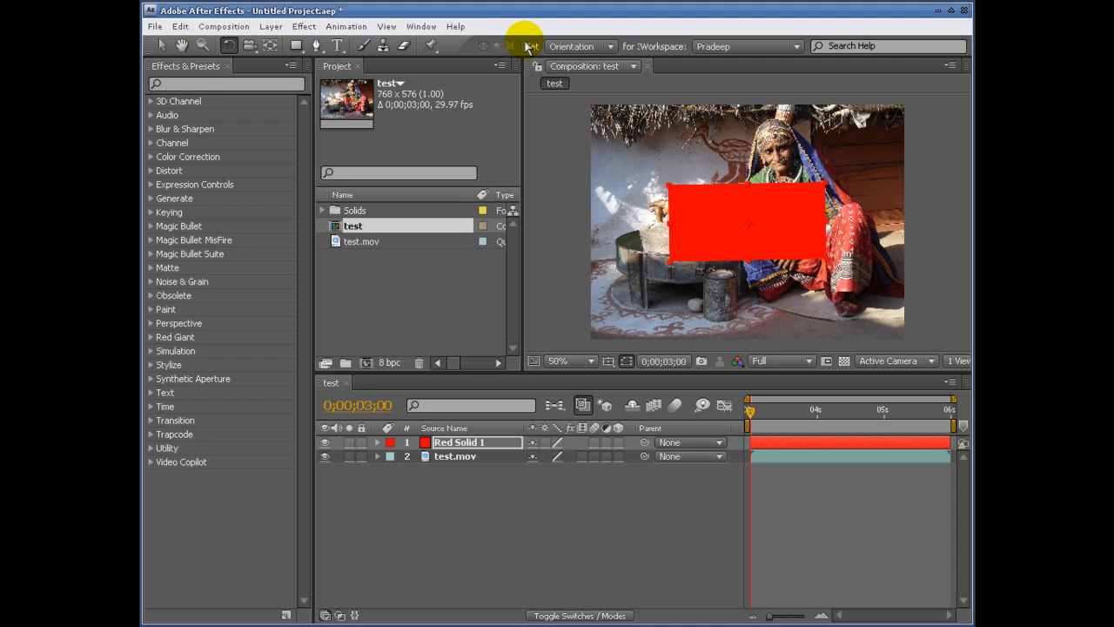
left_click(573, 45)
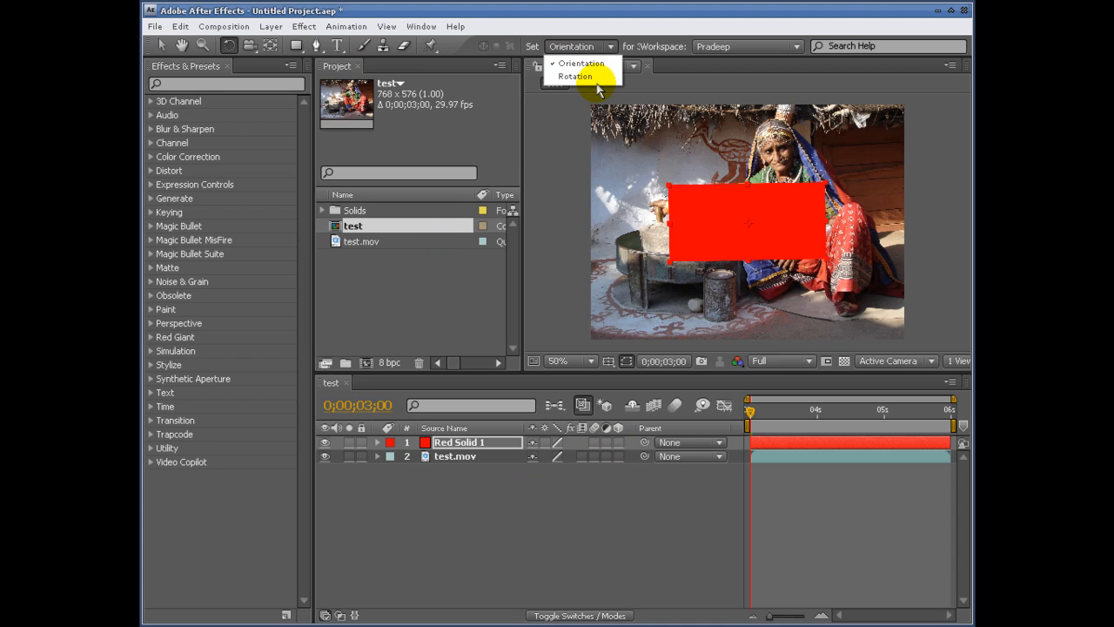
left_click(587, 29)
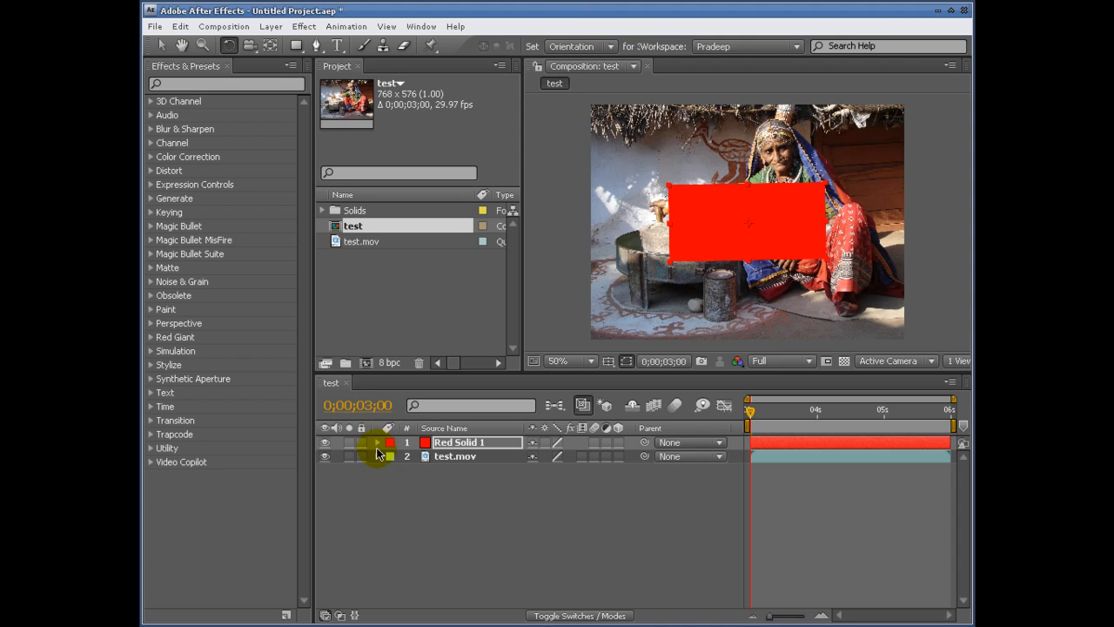
Make the red solid a 3D layer to inspect its orientation and axis rotation properties, and switch it back to 2D.
left_click(377, 442)
left_click(389, 457)
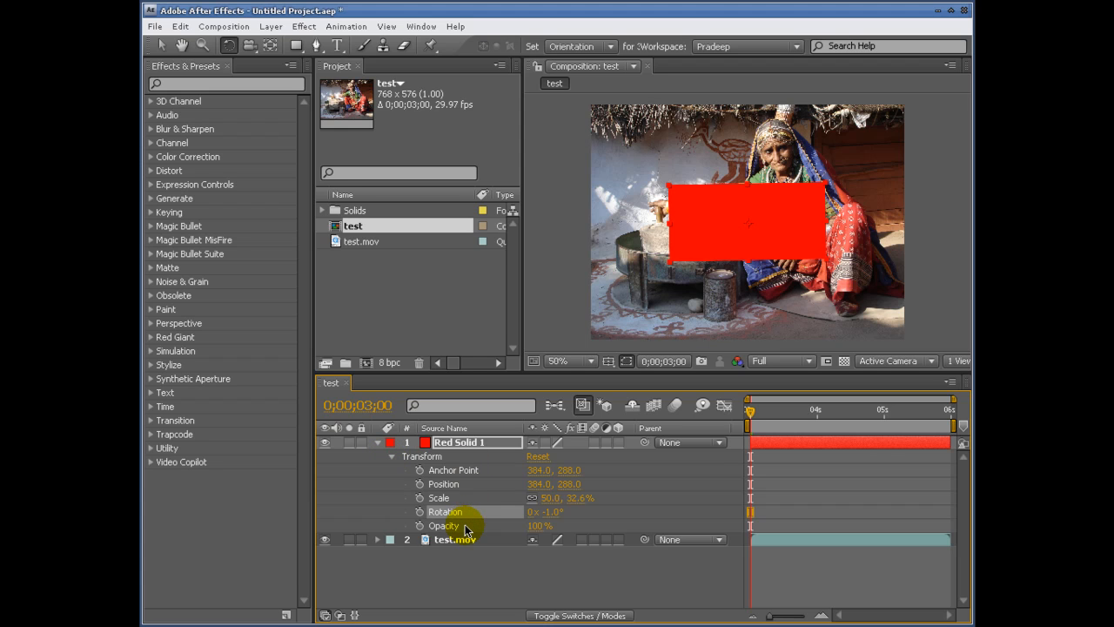
left_click(619, 442)
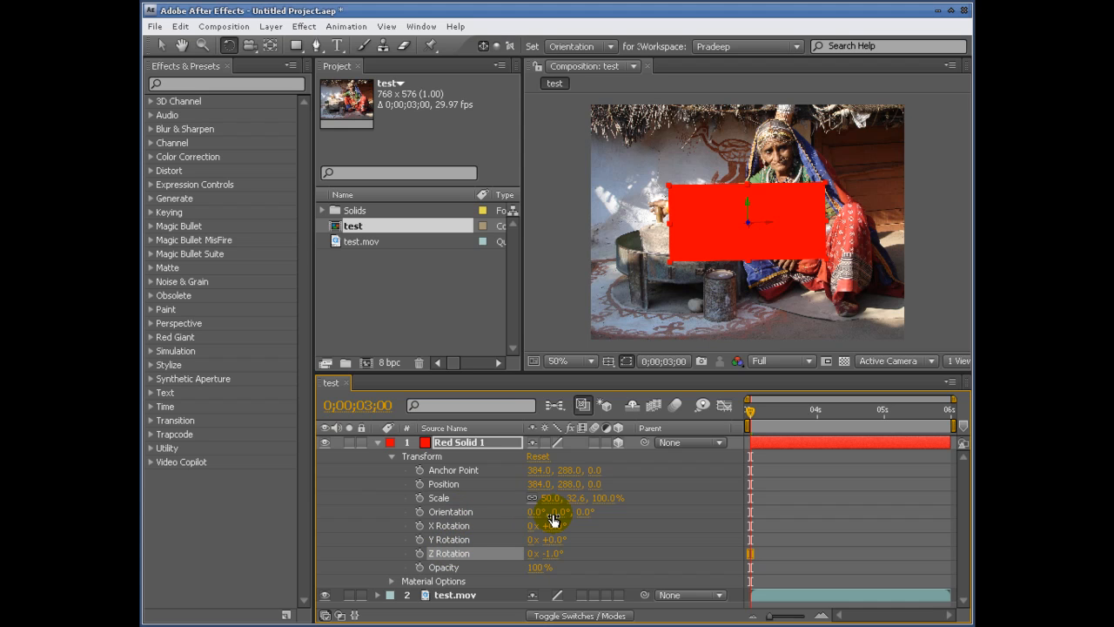
left_click(619, 443)
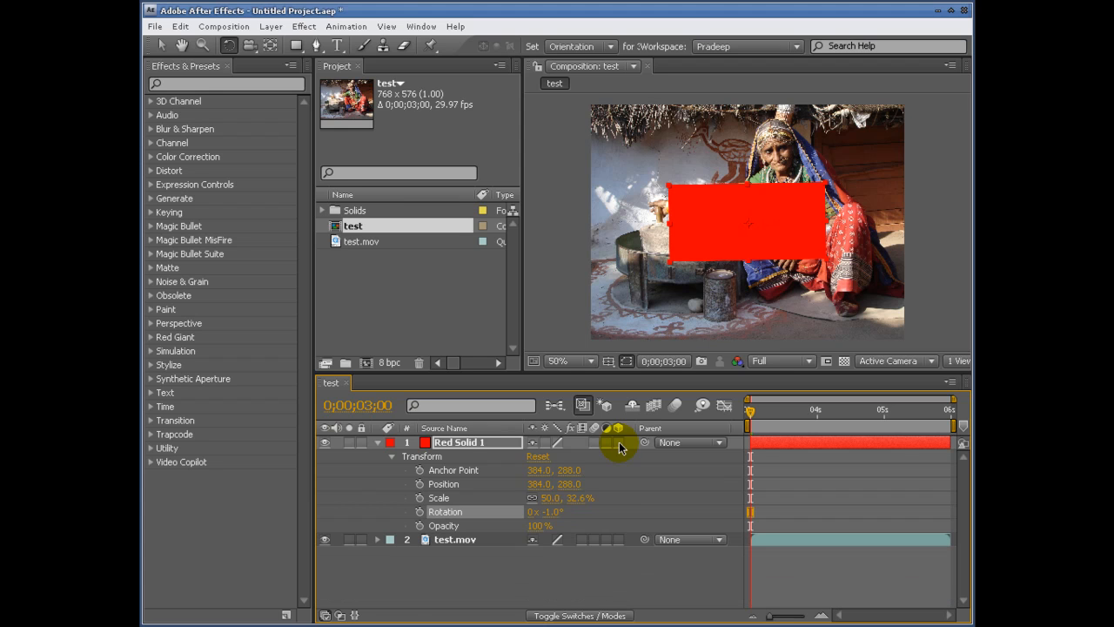
left_click(377, 442)
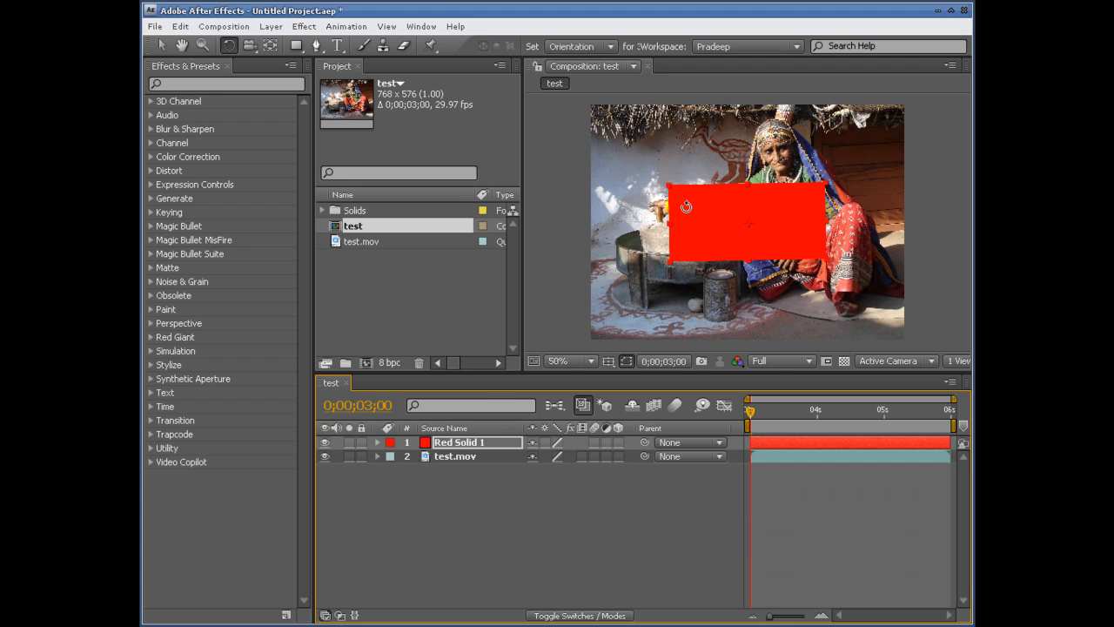
Level the red solid by rotating it slightly clockwise, and select its layer.
mouse_move(663, 181)
left_mouse_down()
mouse_move(679, 179)
mouse_move(656, 187)
mouse_move(648, 180)
mouse_move(659, 175)
left_mouse_up()
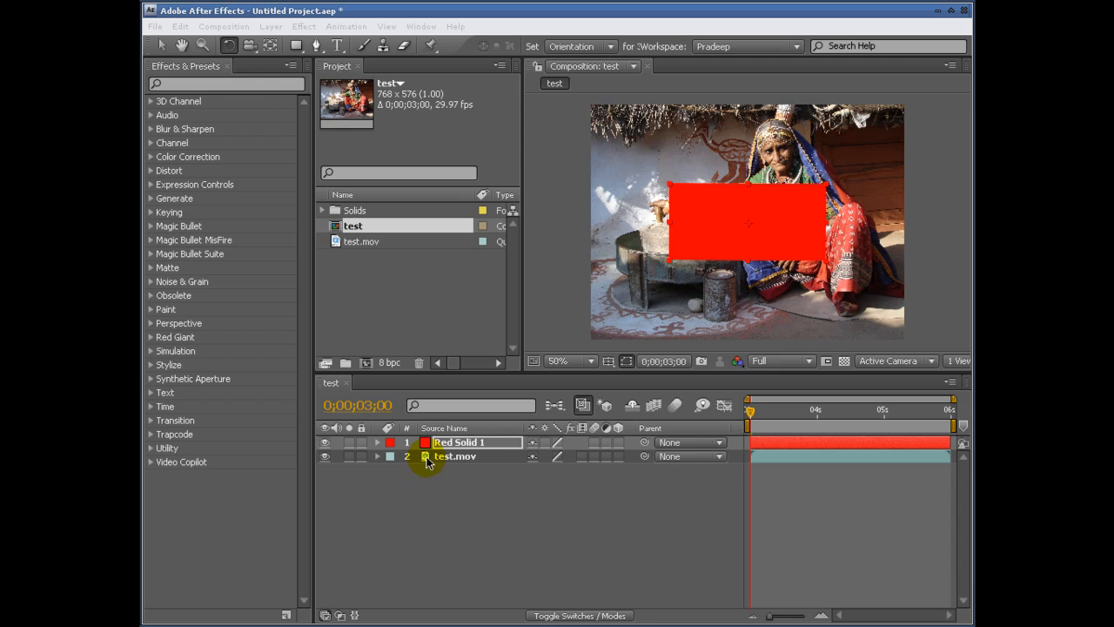
left_click(472, 445)
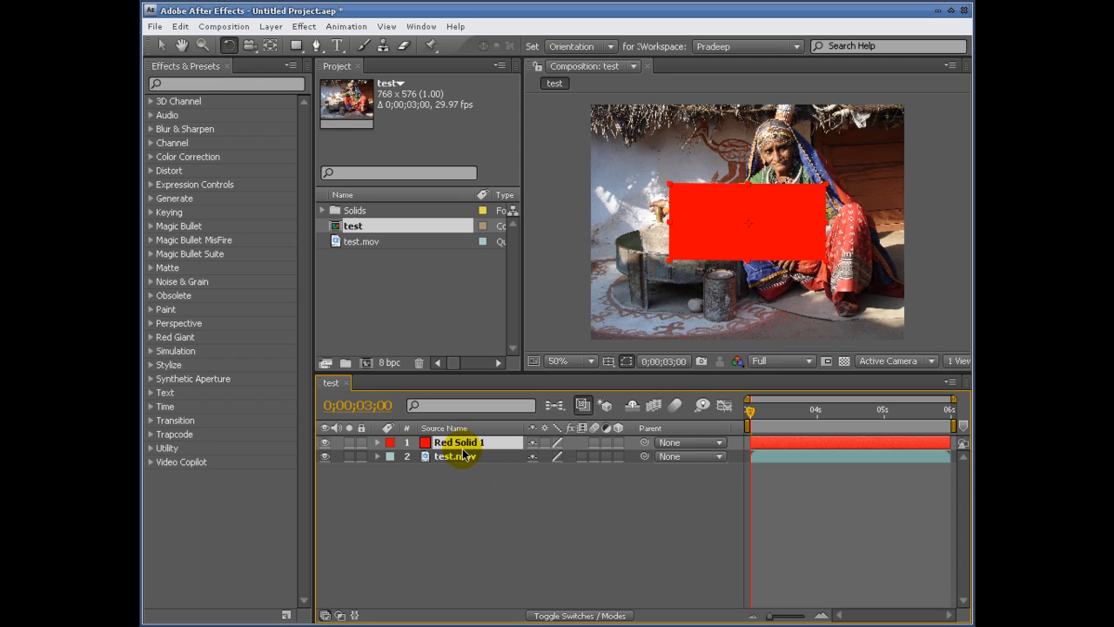
key("ctrl+shift+y")
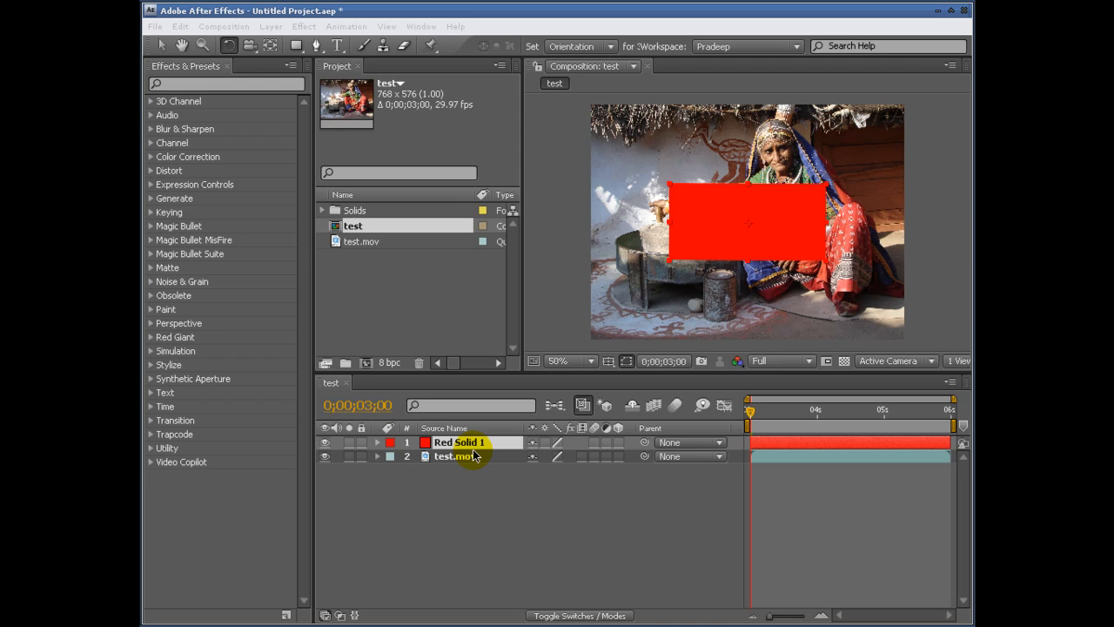
Hide the Parent column in the test composition's timeline and show it again.
right_click(670, 428)
mouse_move(701, 474)
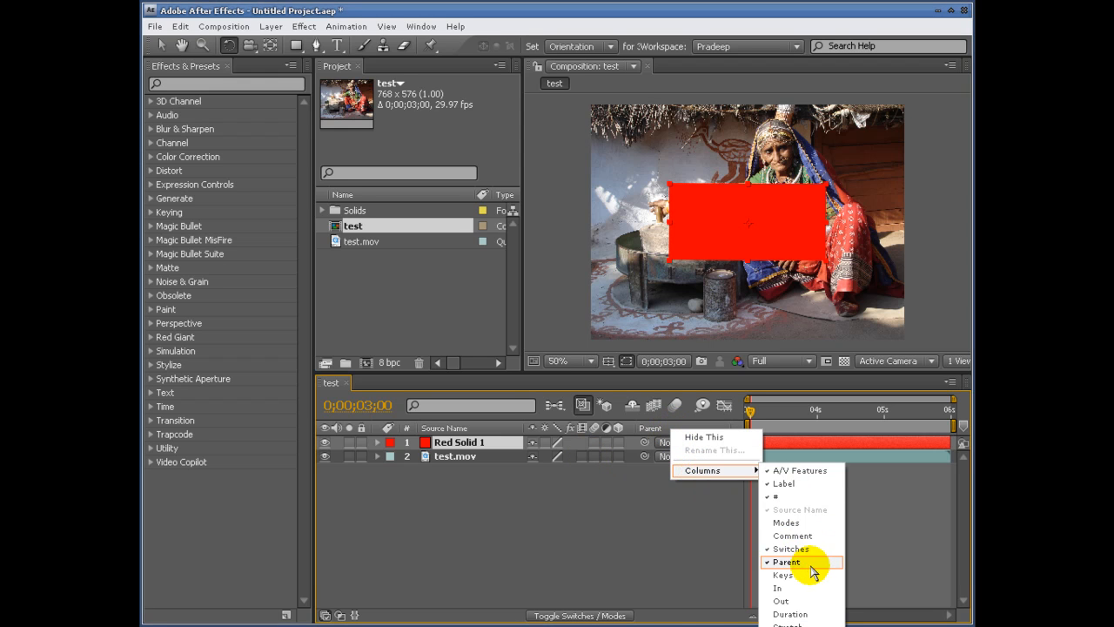
left_click(788, 562)
right_click(639, 432)
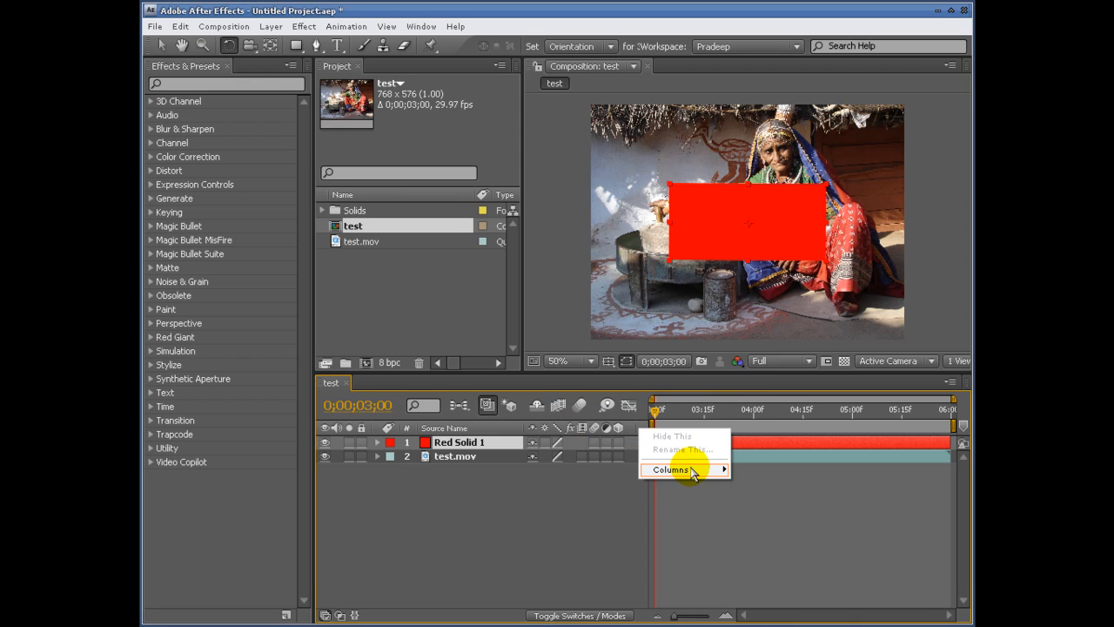
mouse_move(678, 469)
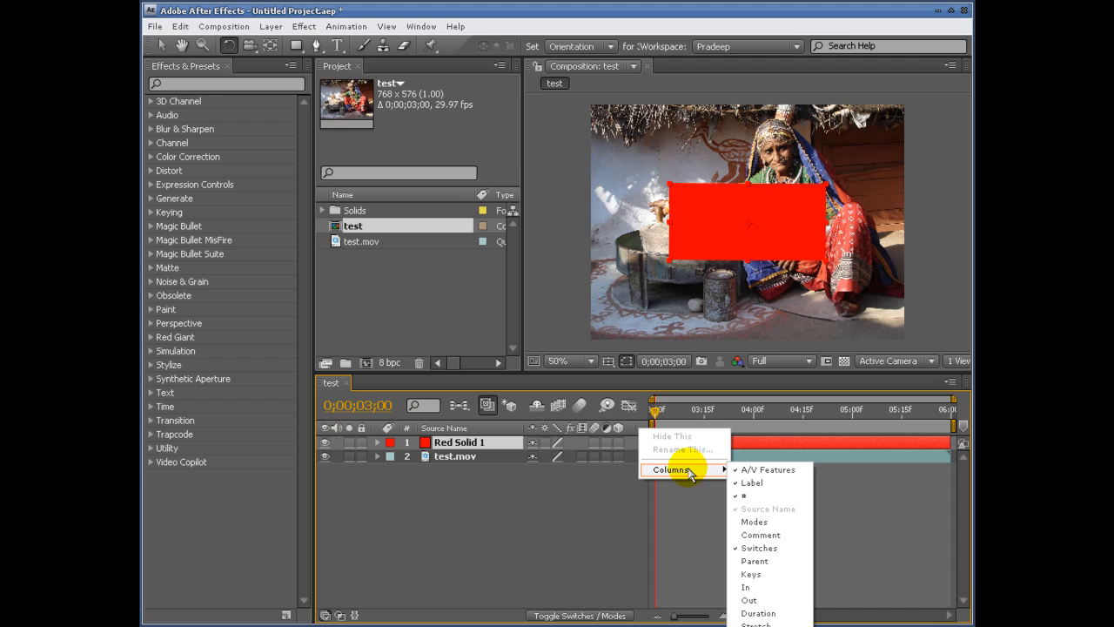
left_click(754, 561)
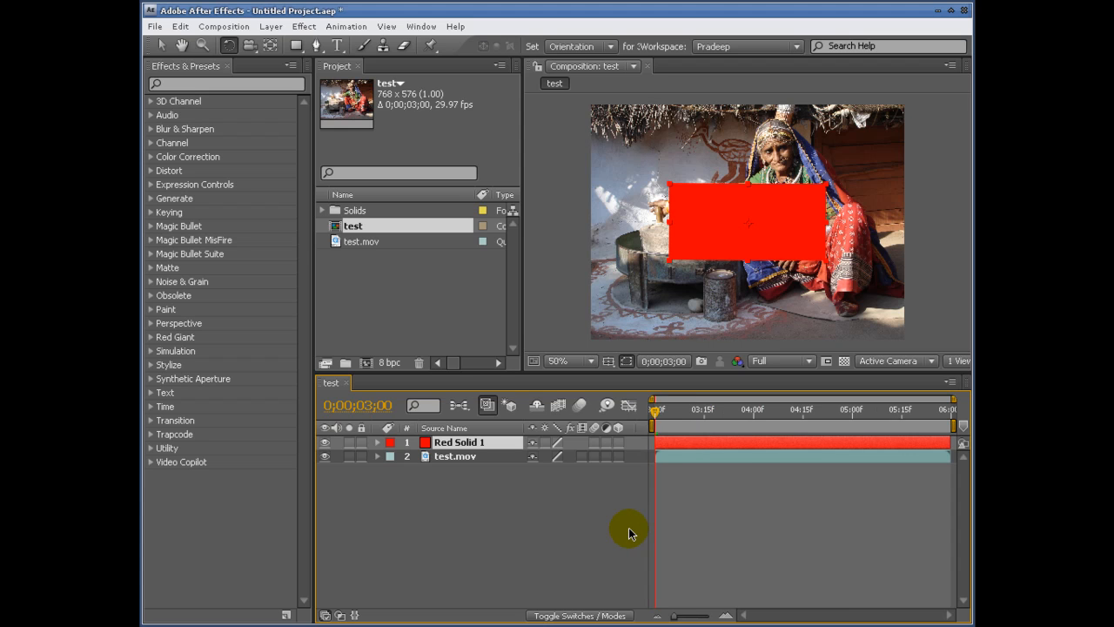
Toggle the timeline's Parent column several times, ending with it shown.
key("shift+F4")
key("shift+F4")
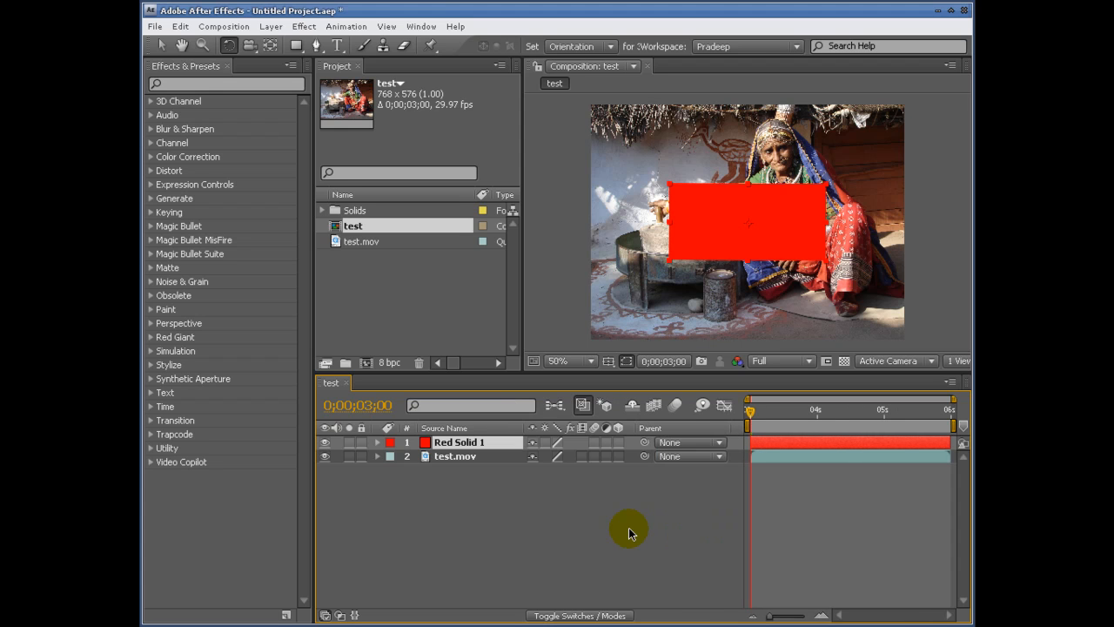
key("shift+F4")
key("shift+F4")
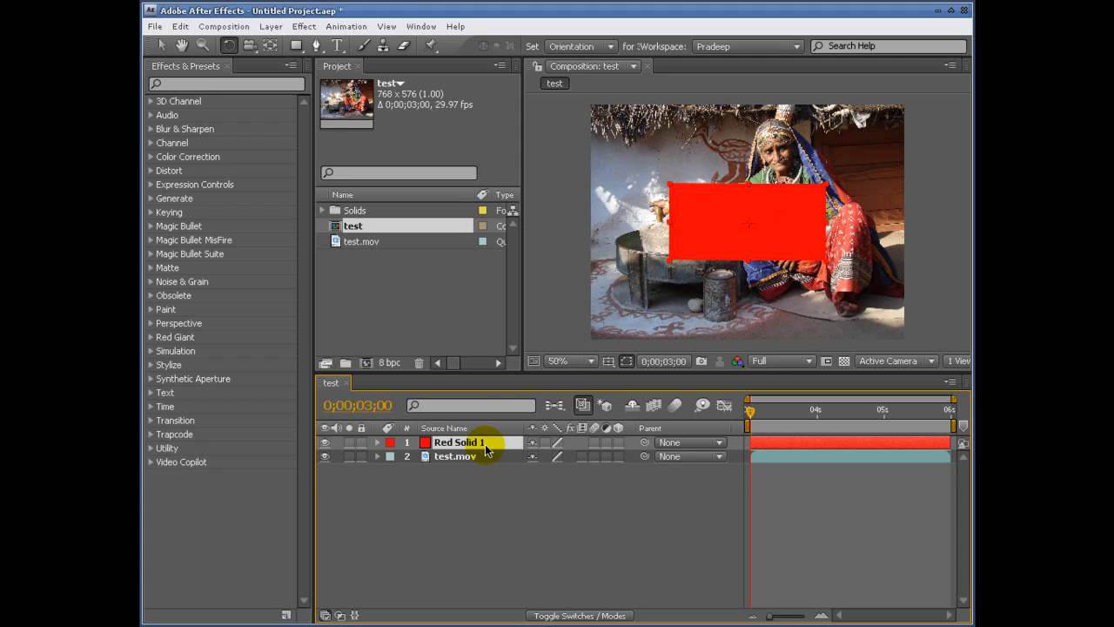
Duplicate the red solid, place one copy shrunk to about a third of the frame's width at upper right, and move the larger one to lower left.
key("ctrl+d")
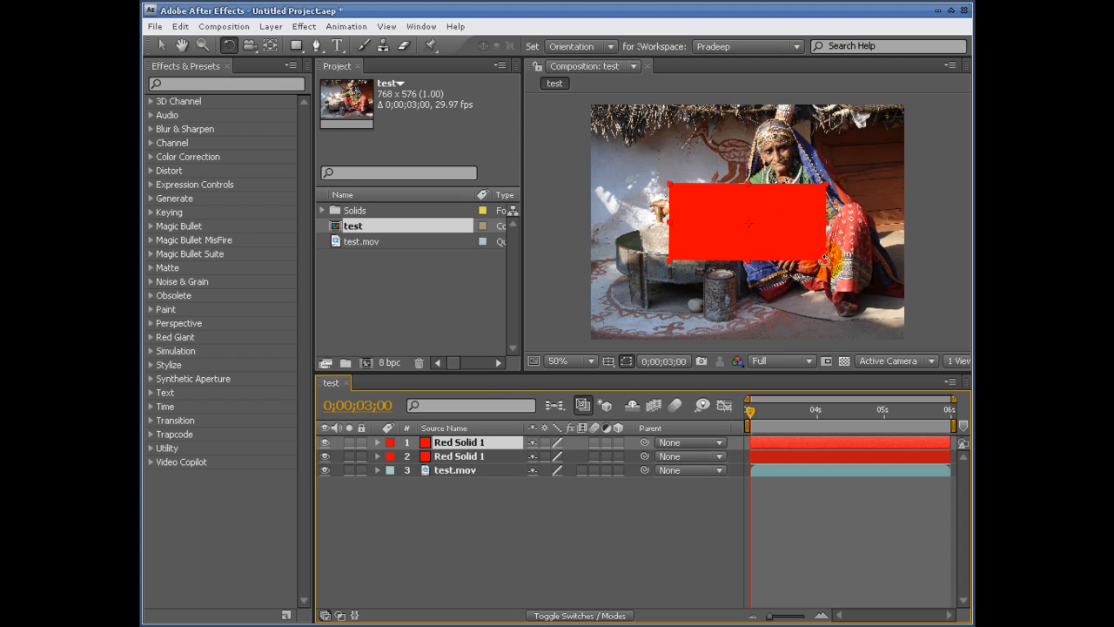
left_click(161, 45)
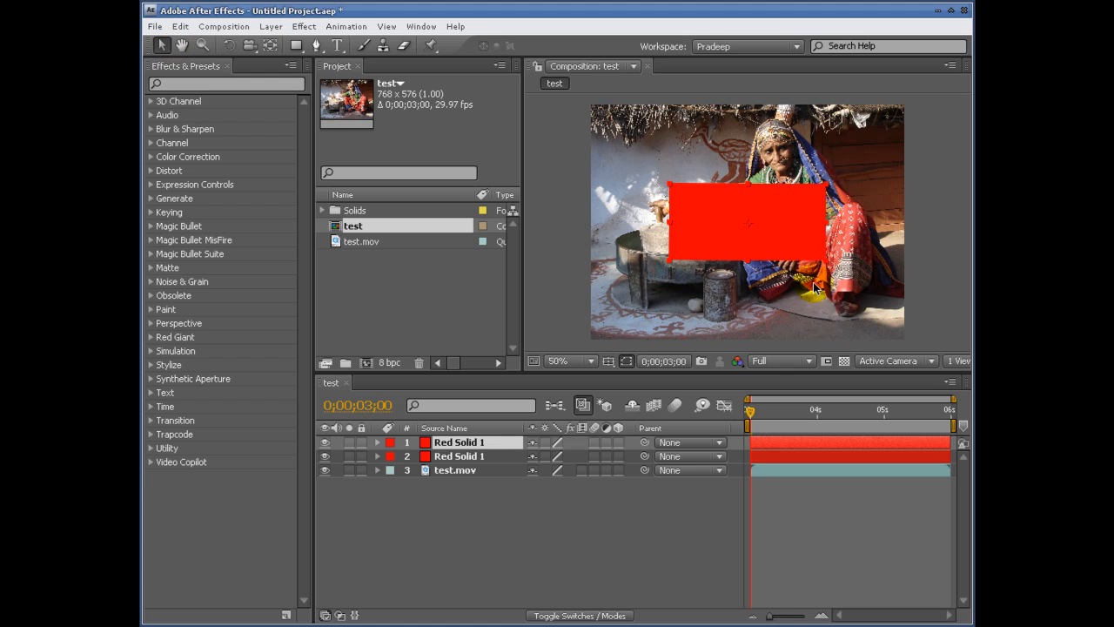
left_click_drag(825, 259, 857, 152)
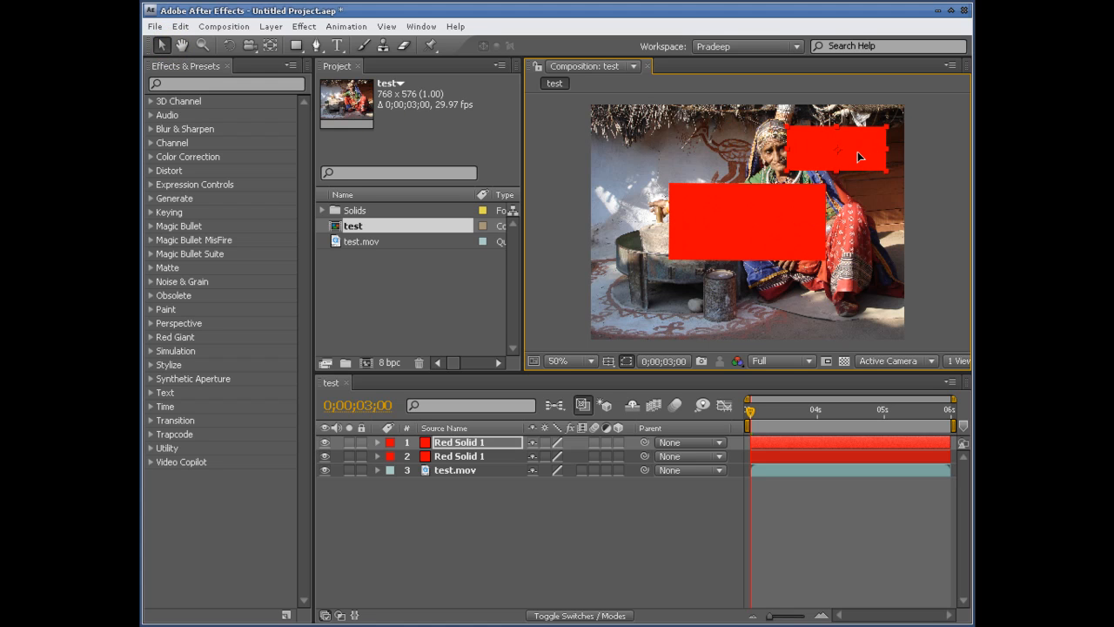
left_click_drag(756, 223, 700, 283)
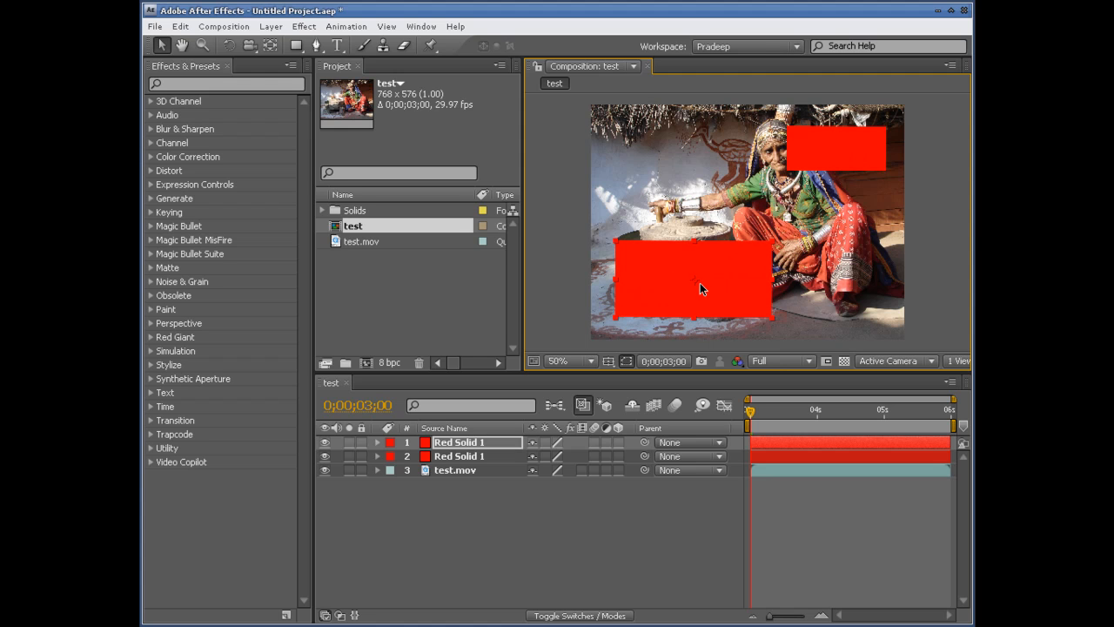
Parent the lower Red Solid 1 layer, the small rectangle, to the upper Red Solid 1 layer.
left_click(478, 462)
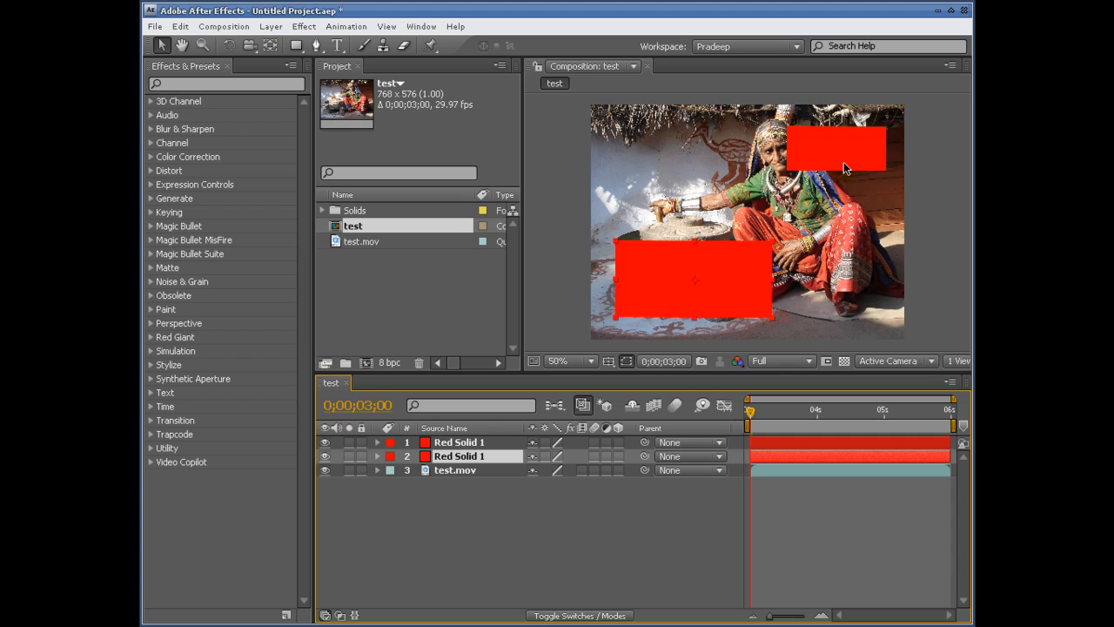
left_click(452, 442)
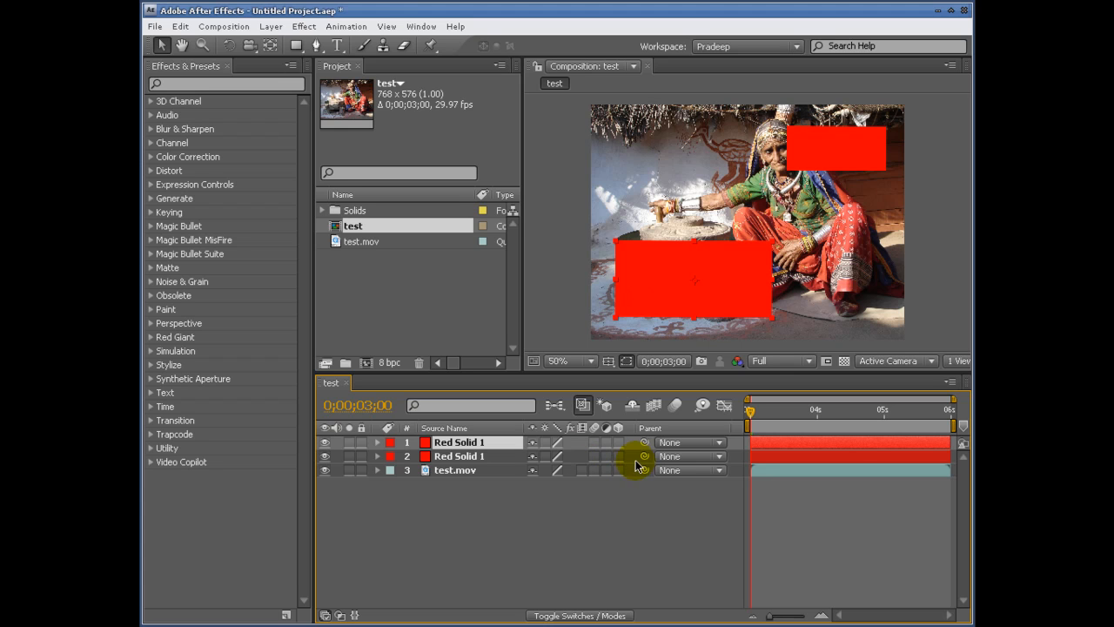
left_click_drag(644, 456, 453, 448)
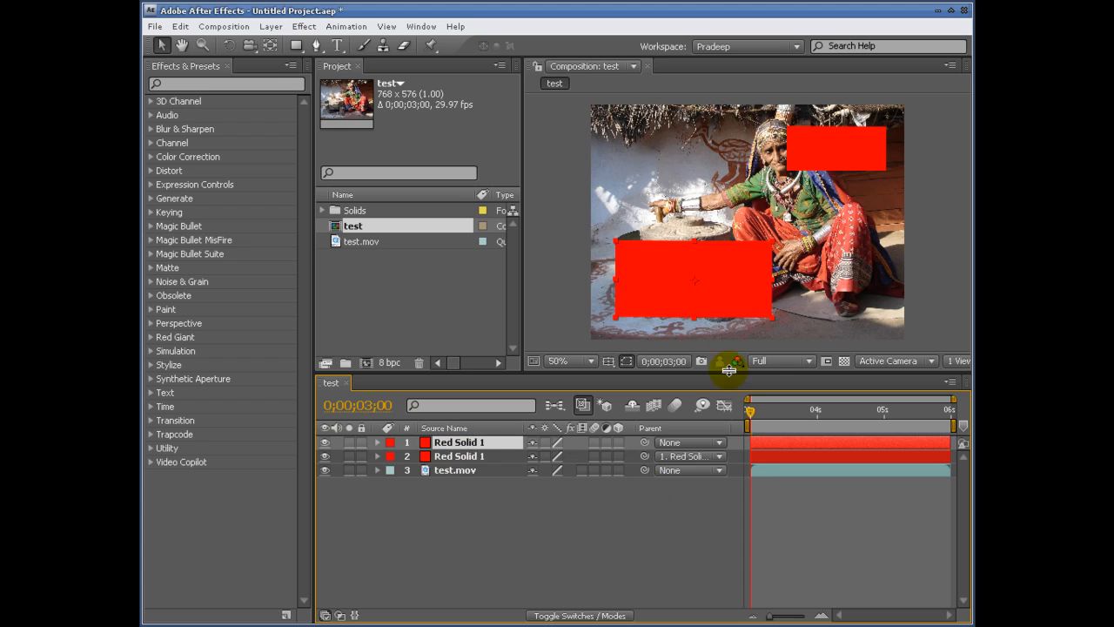
Try rotating the larger parent red solid with the Rotation tool, and undo the rotation.
key("w")
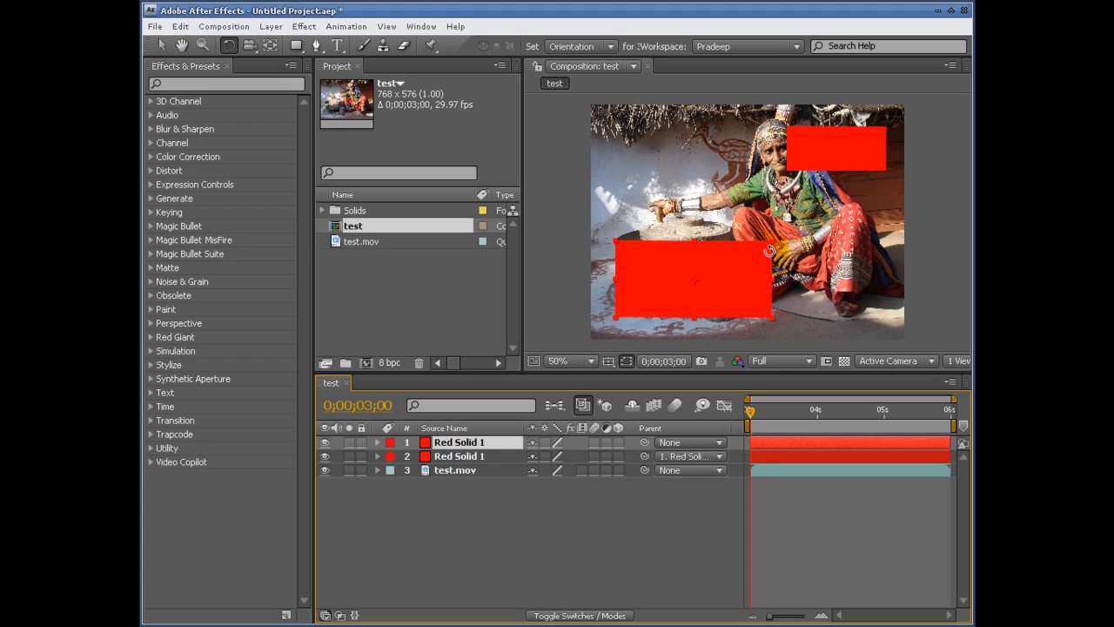
left_click_drag(770, 243, 777, 266)
key("ctrl+z")
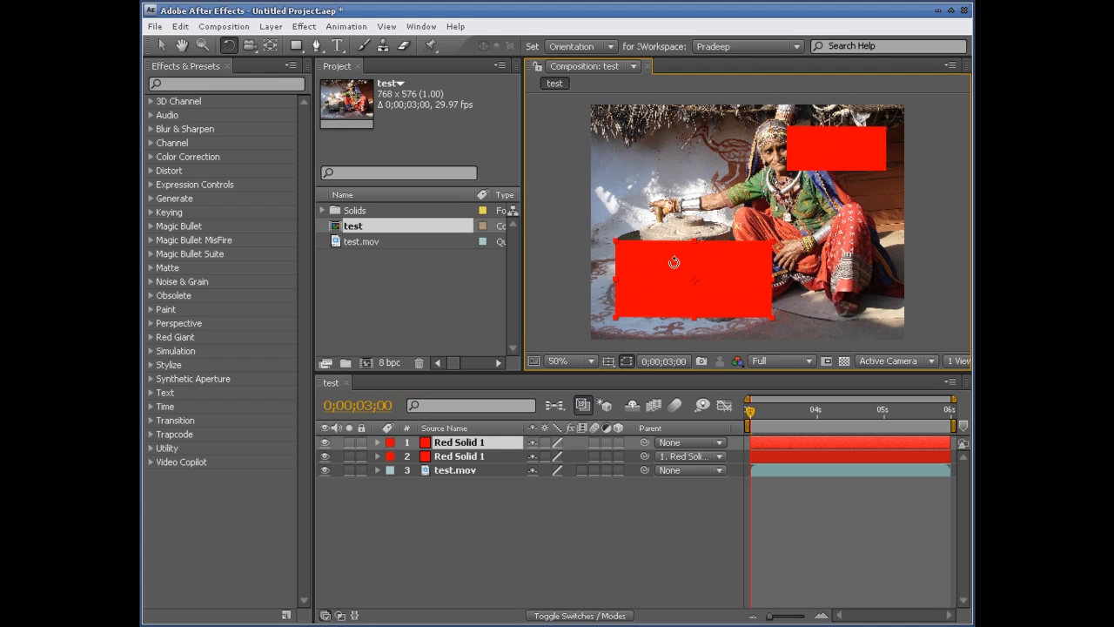
Scale the parent red solid around its centre to a little under half the frame's height, and review the parent choices for the child layer.
left_click(163, 45)
mouse_move(616, 245)
left_mouse_down()
mouse_move(643, 259)
mouse_move(618, 227)
left_mouse_up()
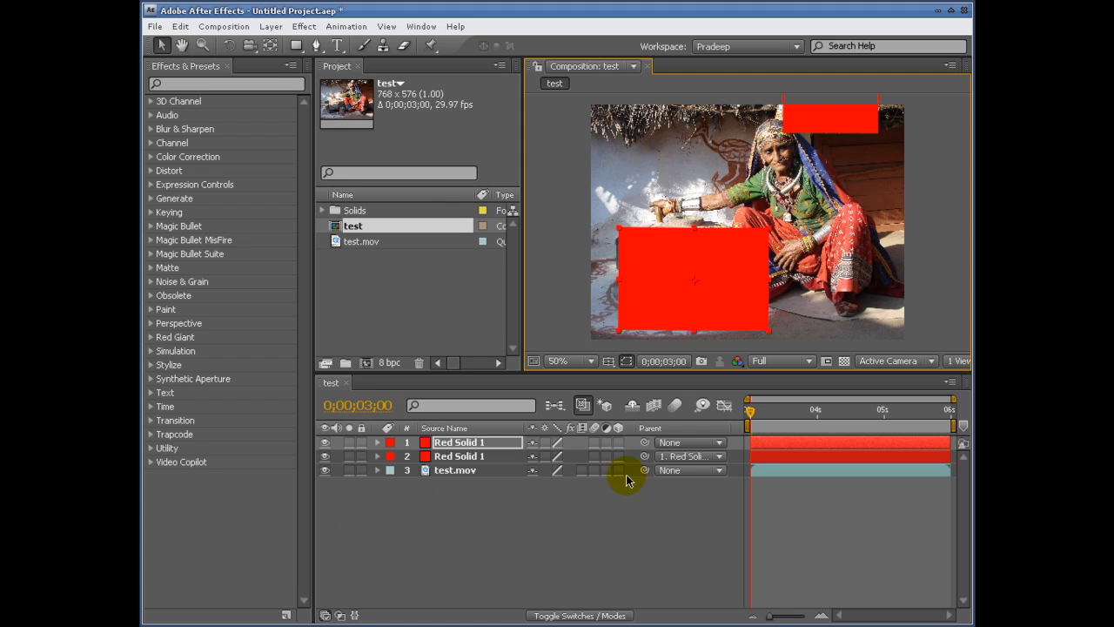
left_click(701, 463)
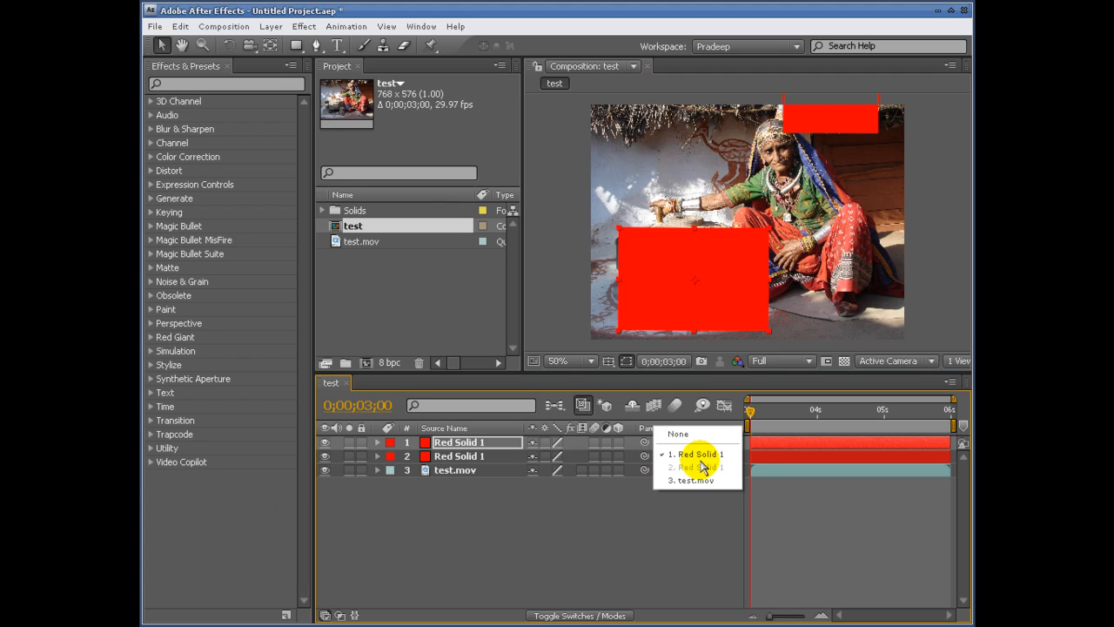
left_click(644, 534)
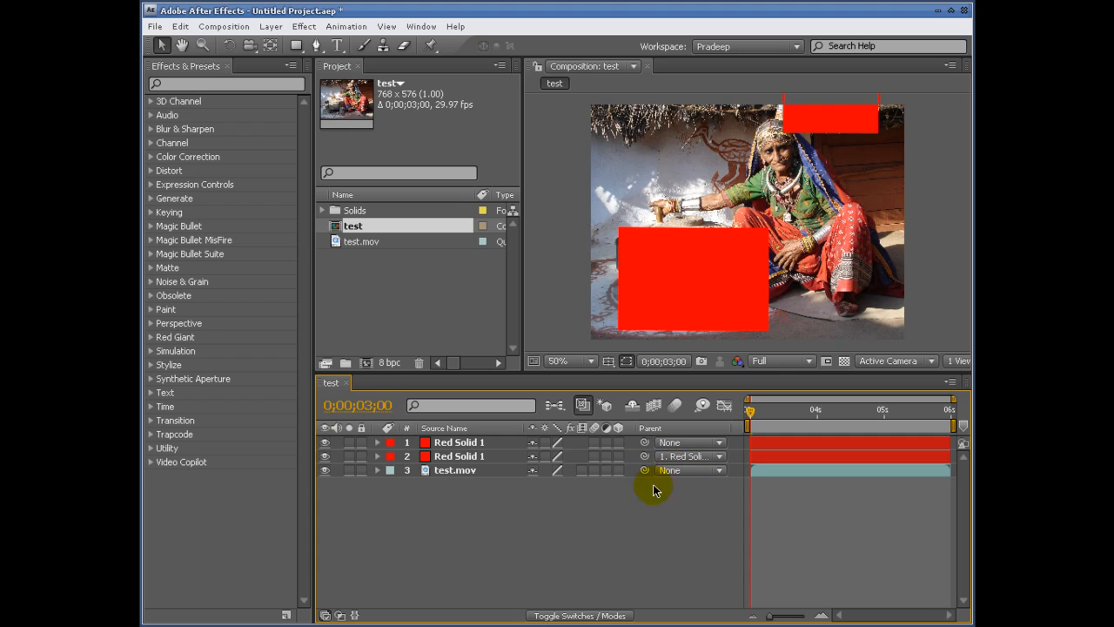
Clear the parent of the lower Red Solid 1 layer and delete both Red Solid 1 layers.
left_click(644, 456, "ctrl")
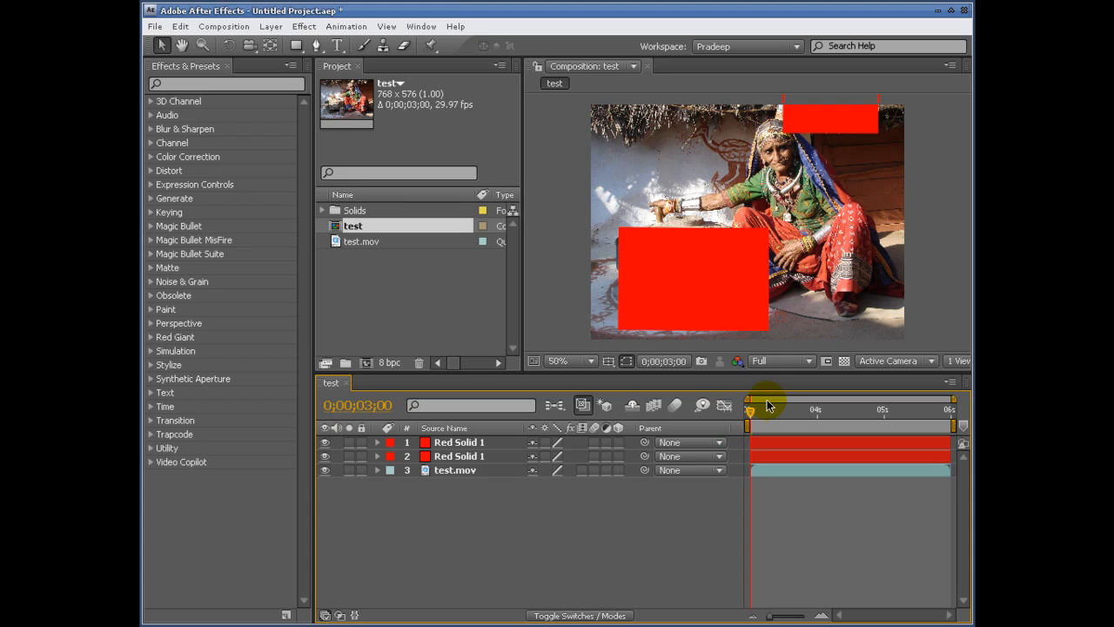
left_click(461, 442)
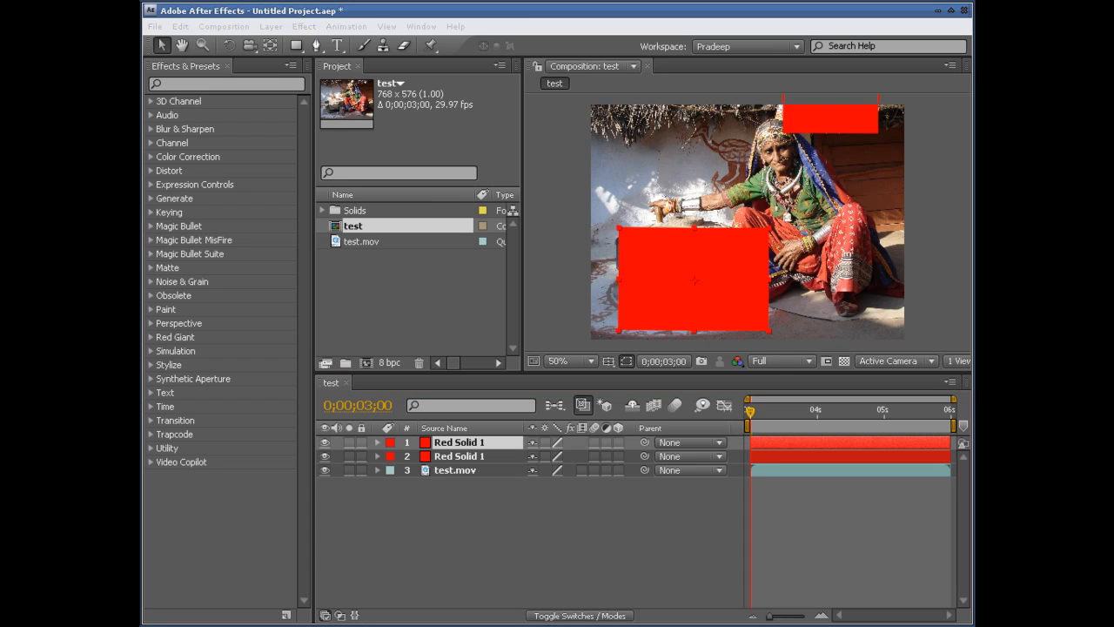
left_click(476, 461)
left_click(478, 454, "ctrl")
left_click(482, 442, "ctrl")
left_click(484, 459, "ctrl")
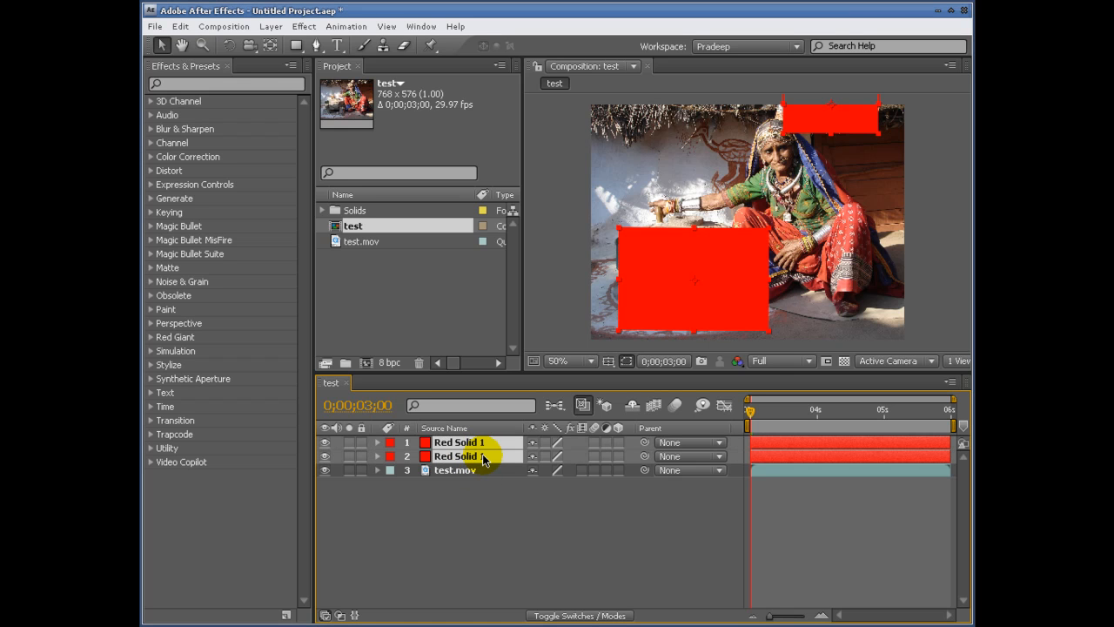
key("Delete")
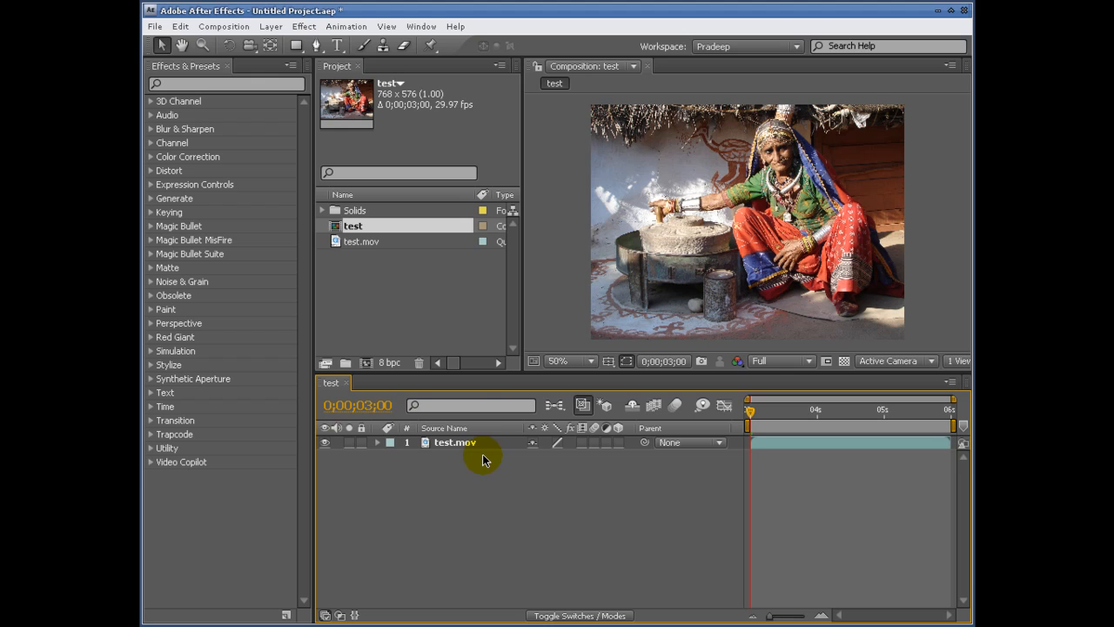
Create a null object above test.mov and review its solid settings without changing them.
right_click(411, 479)
mouse_move(514, 489)
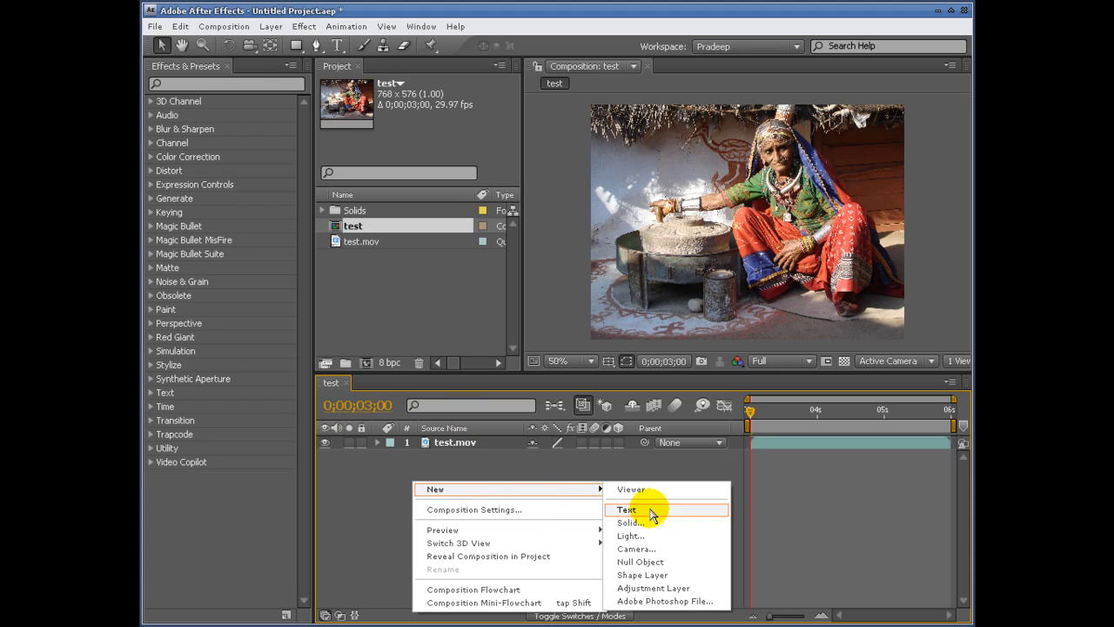
left_click(648, 561)
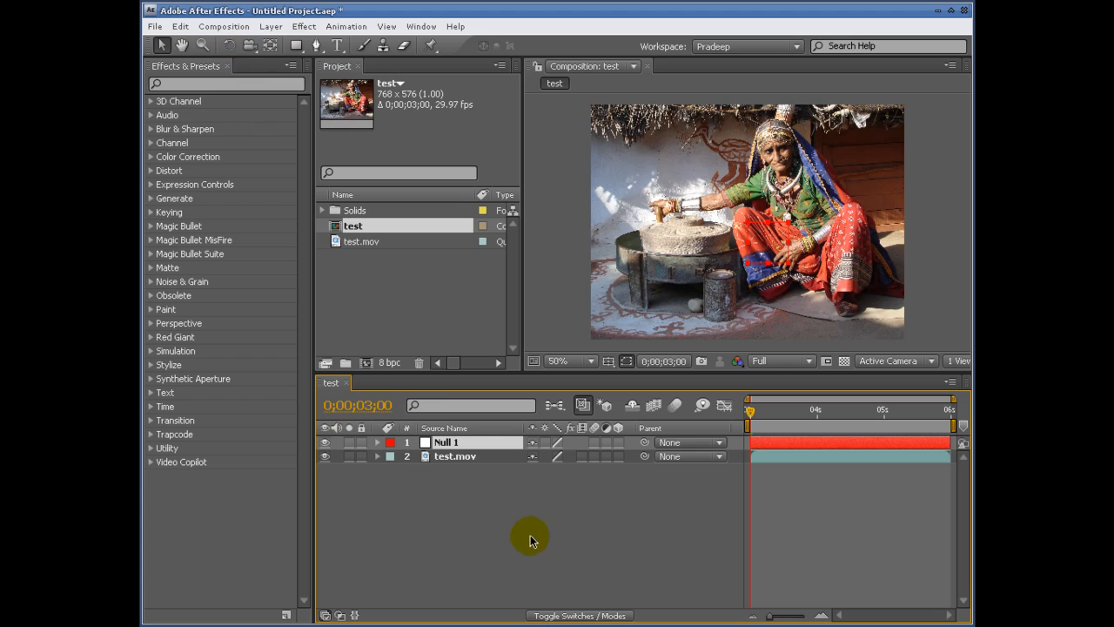
left_click(271, 27)
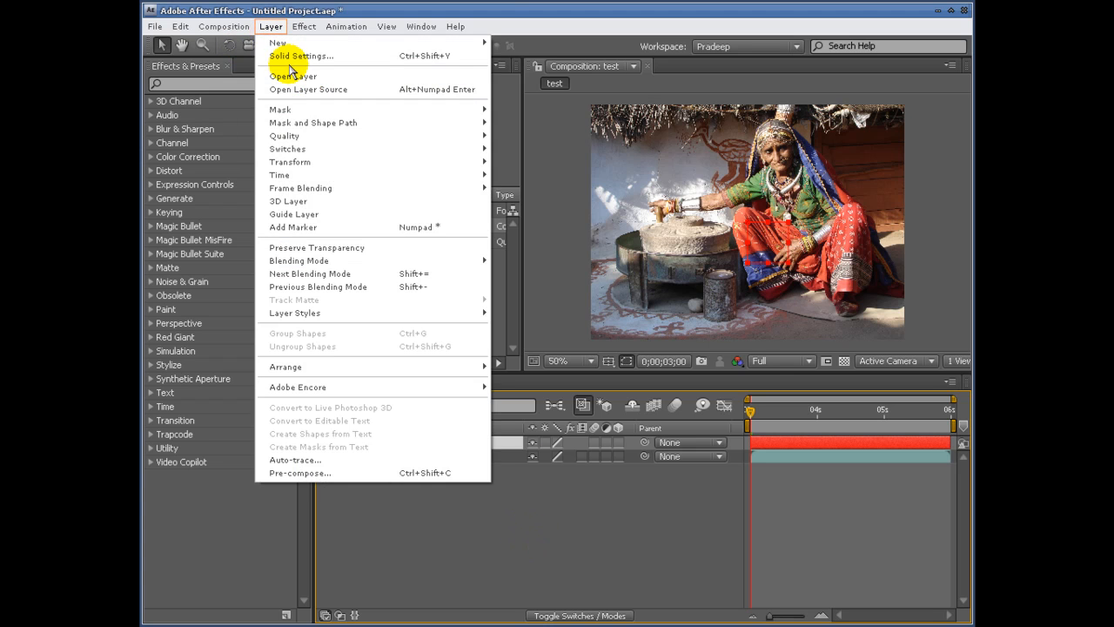
left_click(283, 55)
left_click_drag(609, 148, 893, 97)
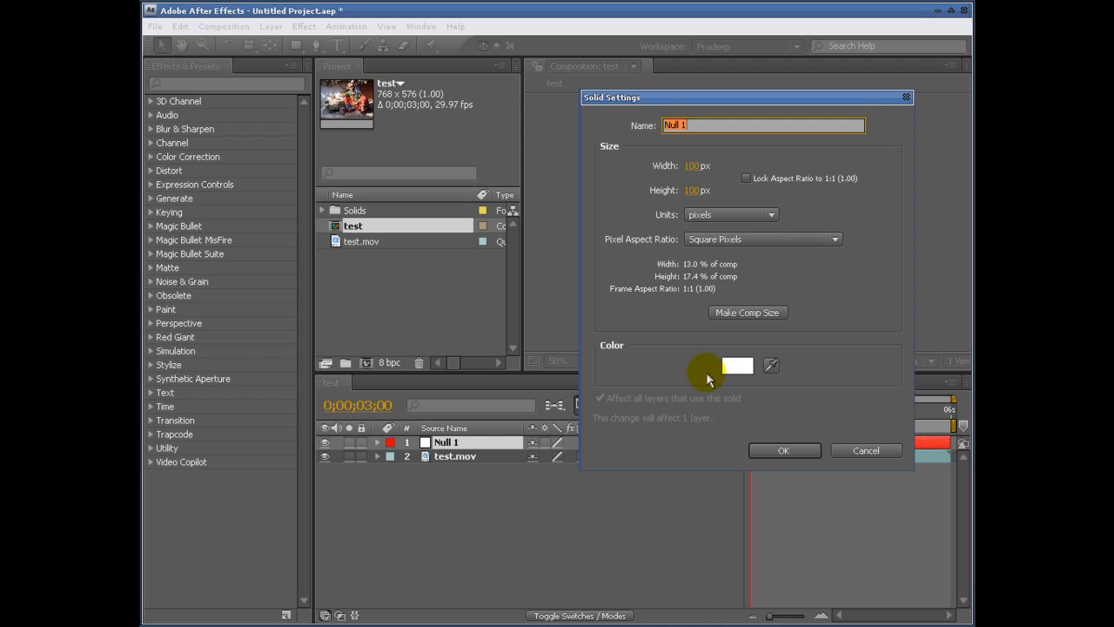
left_click(860, 450)
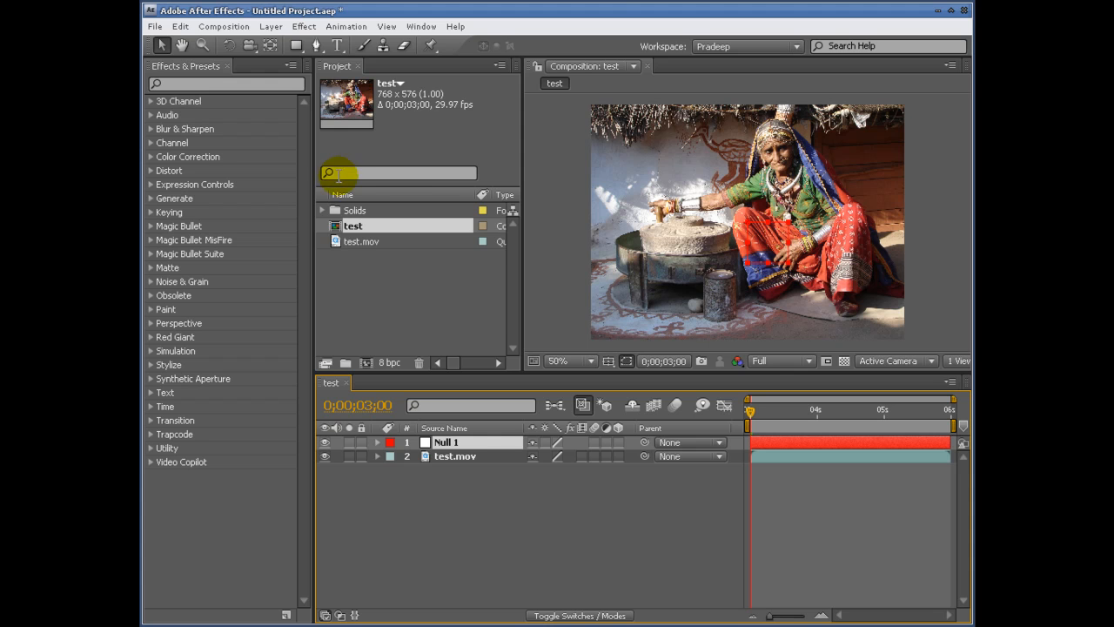
Resize the null object to 250 × 185 px in its solid settings.
left_click(271, 26)
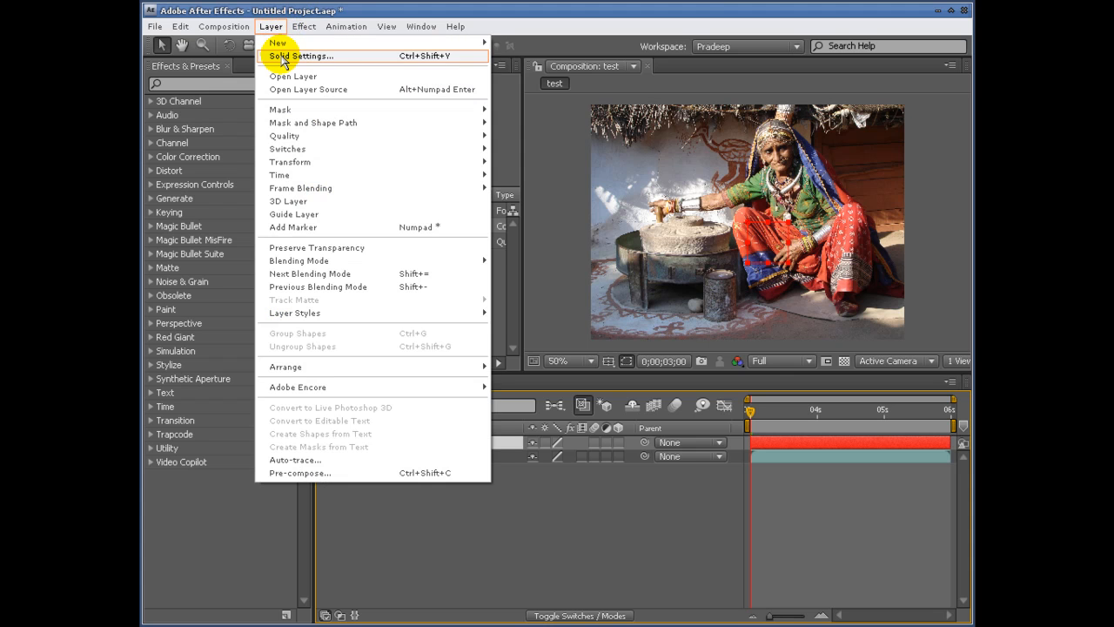
left_click(309, 53)
left_click_drag(686, 166, 818, 186)
left_click(786, 449)
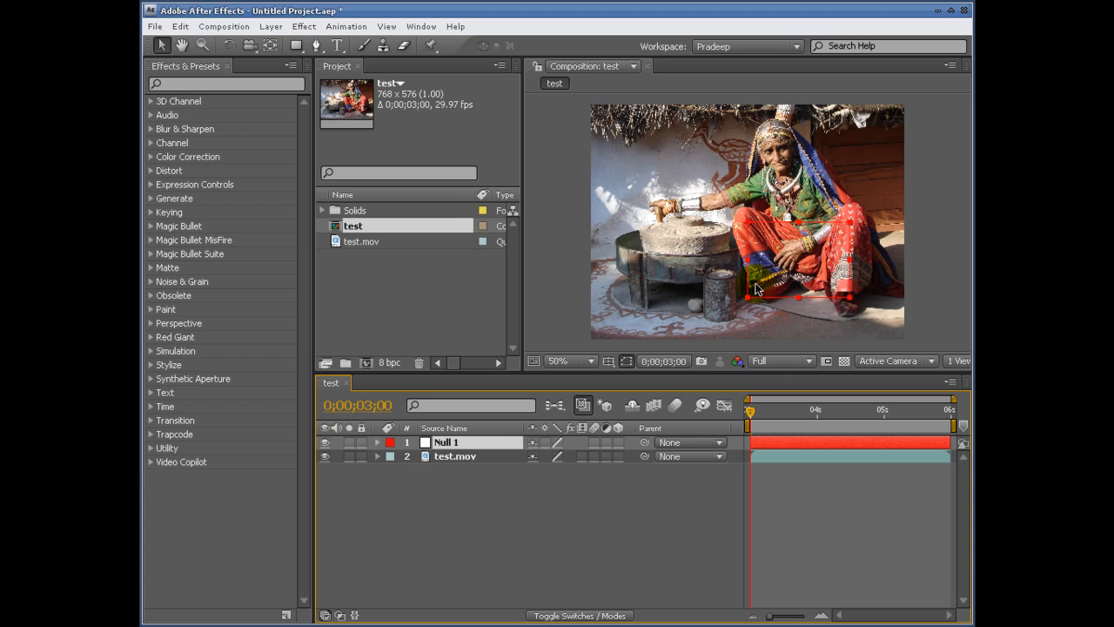
Parent test.mov to the null object, then try rotating the null with the Rotation tool and undo the rotation.
left_click_drag(644, 456, 490, 446)
left_click(229, 46)
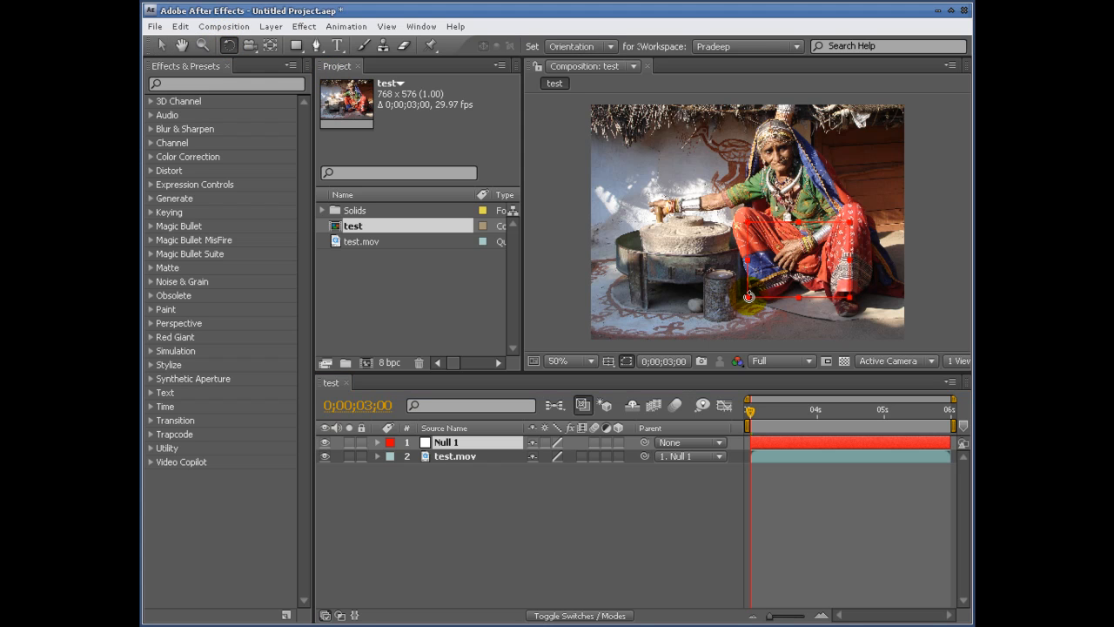
left_click_drag(741, 296, 739, 291)
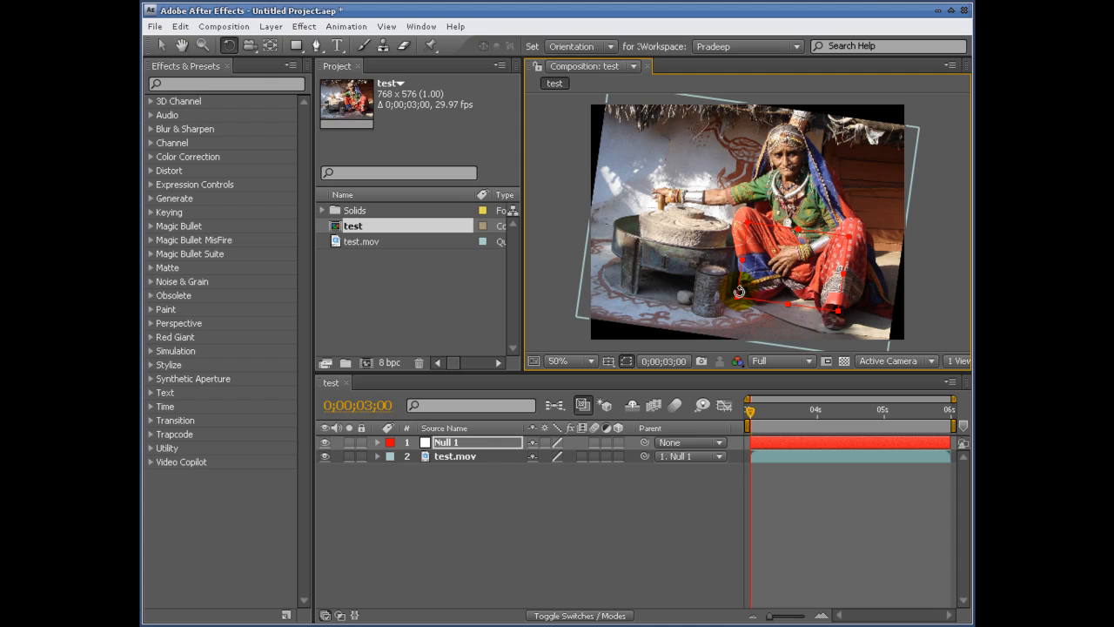
key("ctrl+z")
Delete the null object from the composition.
left_click(465, 449)
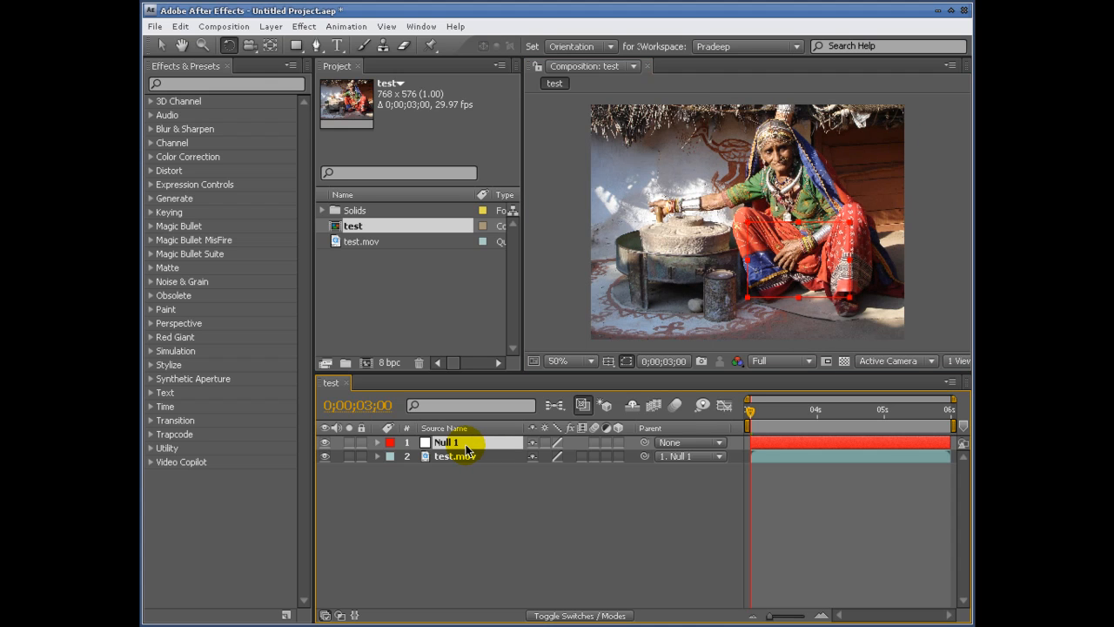
key("Delete")
Create a red solid of 250 × 185 px and place it in the lower left of the frame.
right_click(451, 483)
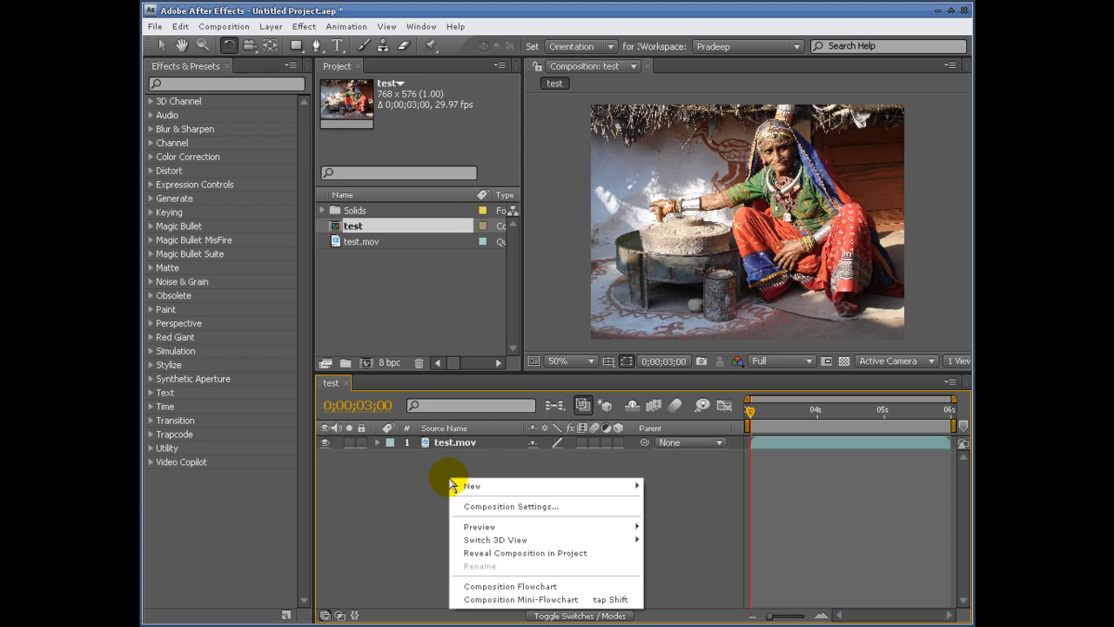
mouse_move(522, 487)
left_click(701, 519)
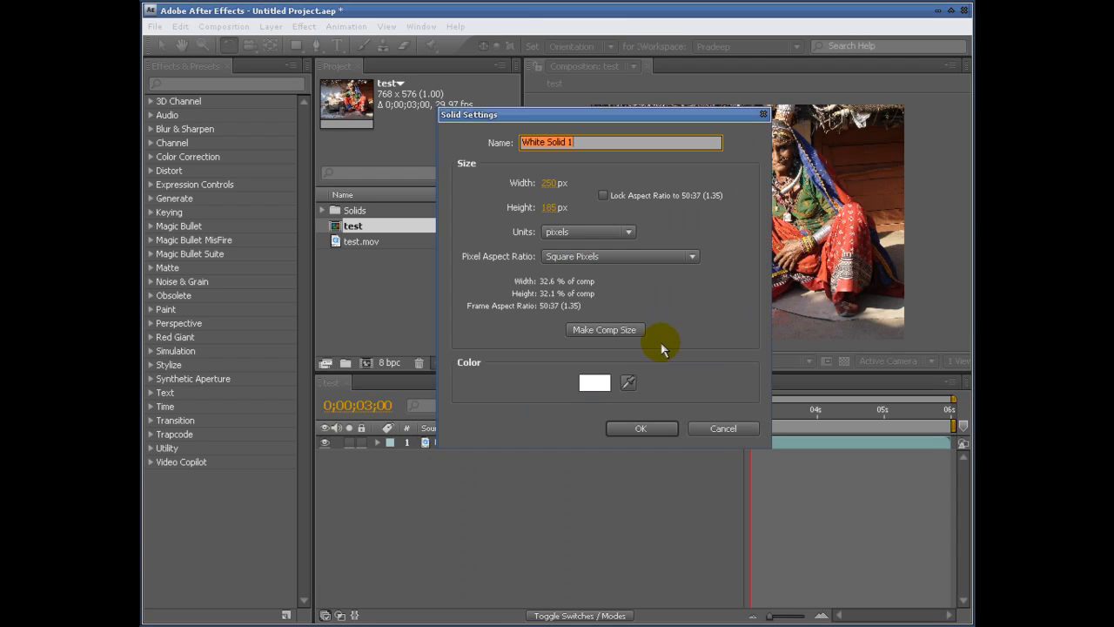
left_click(594, 382)
left_click(484, 340)
left_click(637, 336)
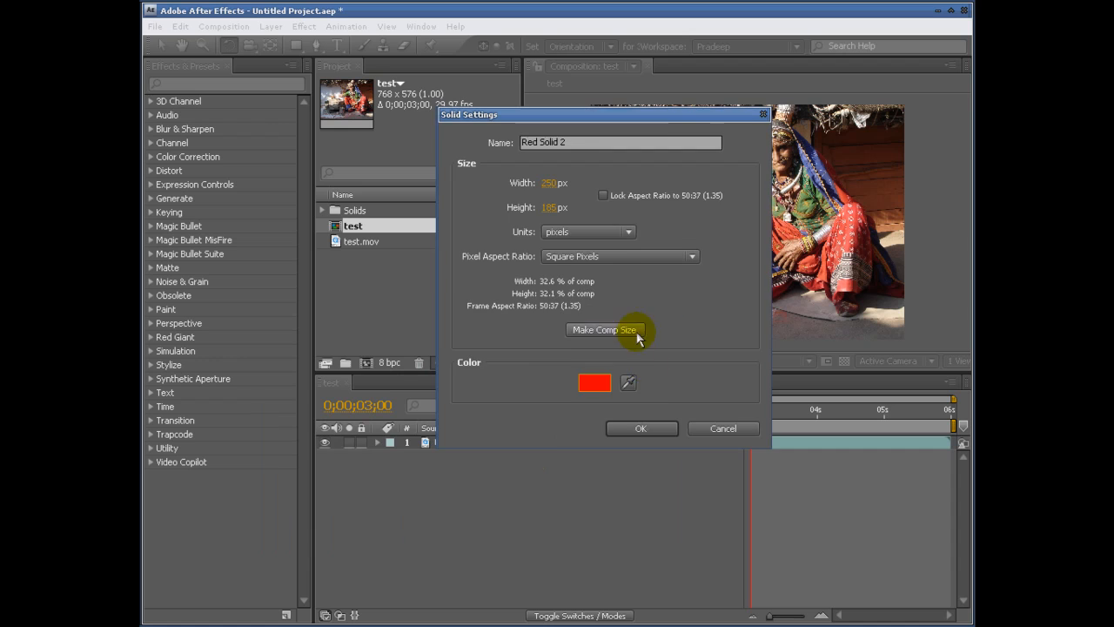
left_click(637, 427)
left_click_drag(747, 245, 644, 287)
key("ctrl+z")
left_click(161, 45)
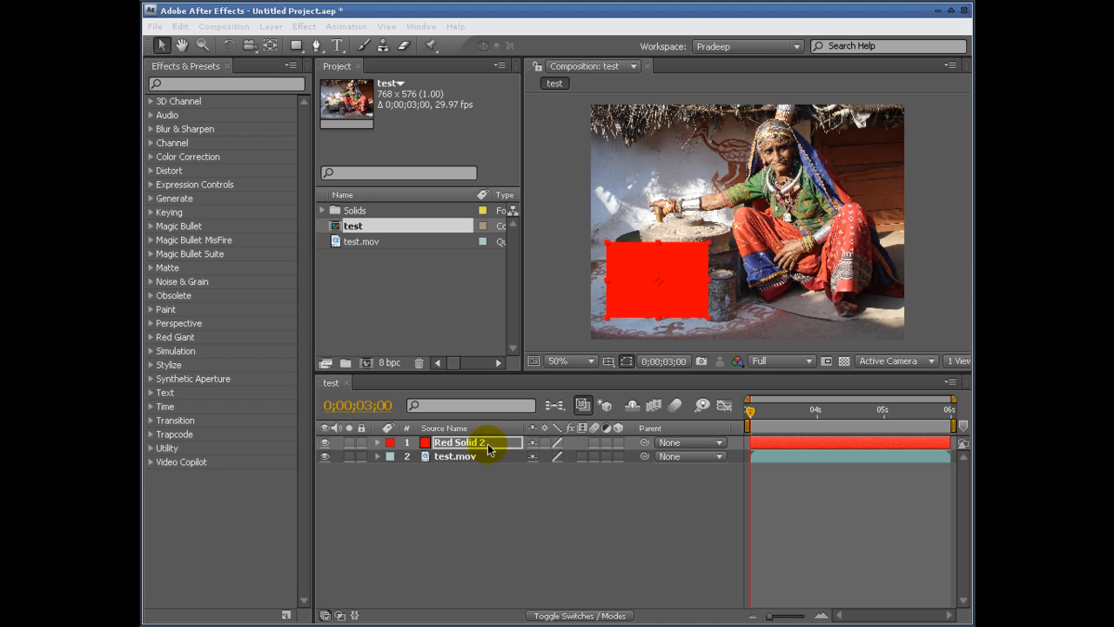
Duplicate the red solid, shrink the copy to a little over half size near the frame's centre, and place a second small copy at upper right.
key("Return")
key("ctrl+d")
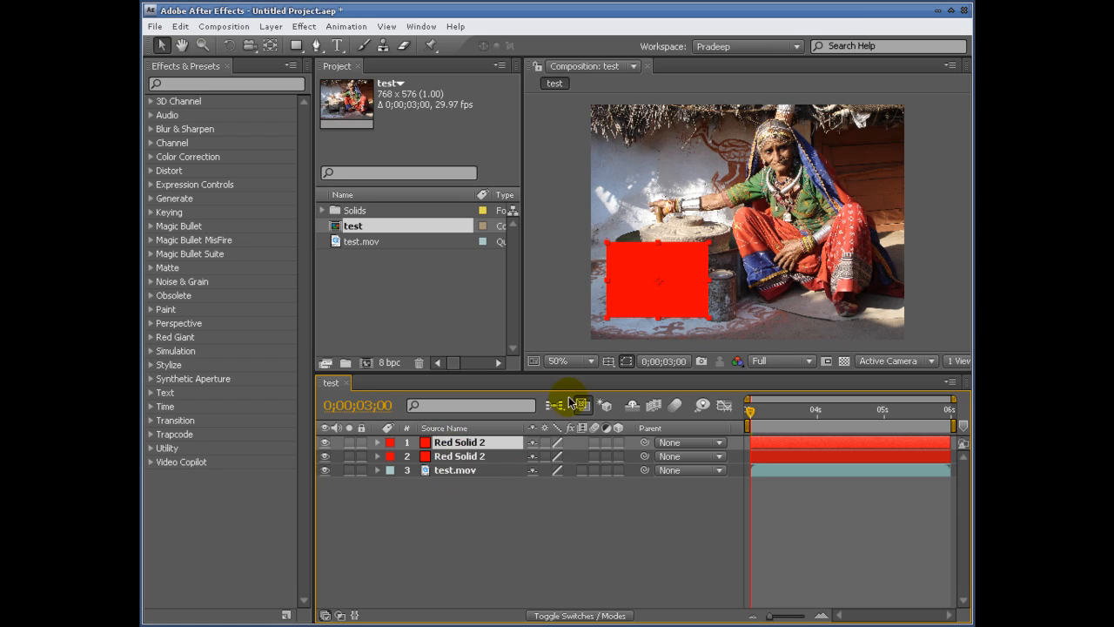
left_click_drag(688, 261, 793, 160)
left_click_drag(812, 210, 760, 201)
key("ctrl+d")
left_click_drag(779, 164, 835, 148)
Make the large red solid at lower left a guide layer.
left_click(623, 312)
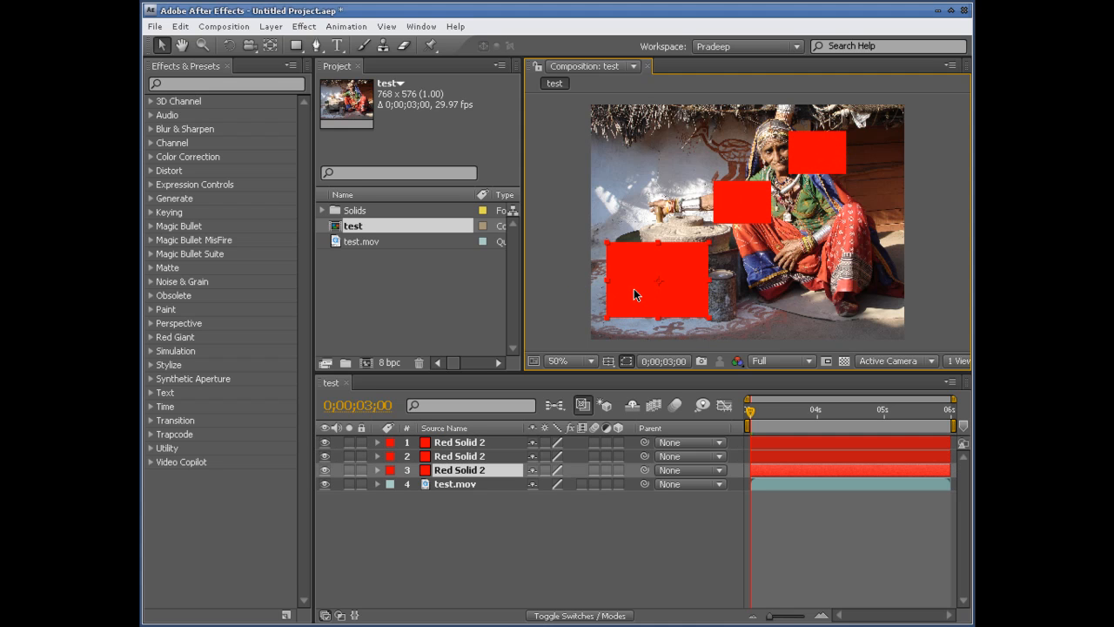
left_click(271, 26)
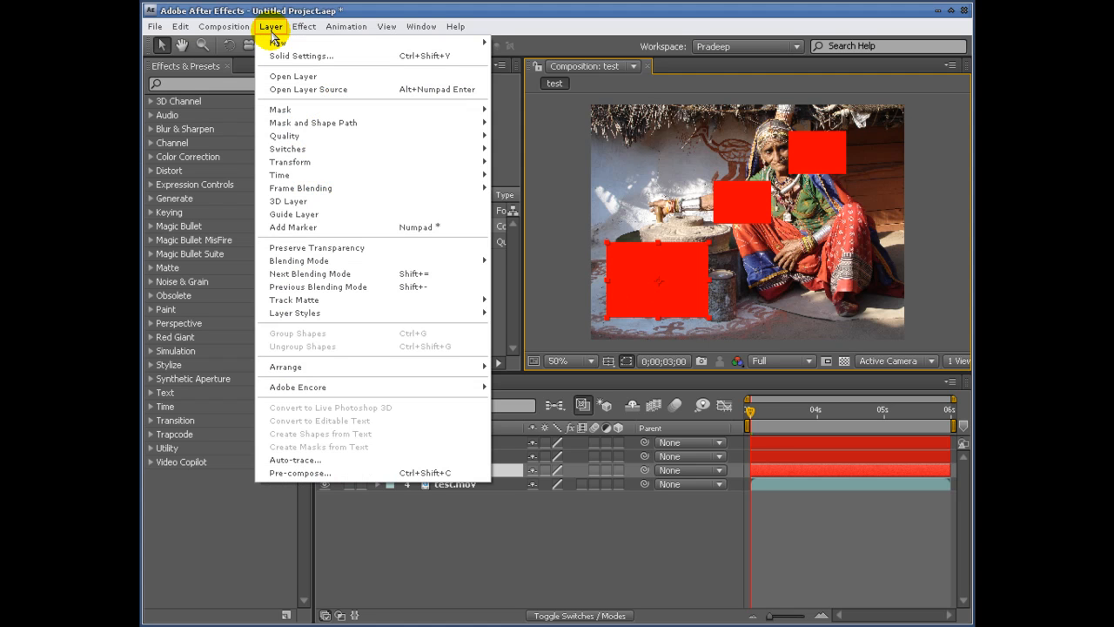
left_click(295, 214)
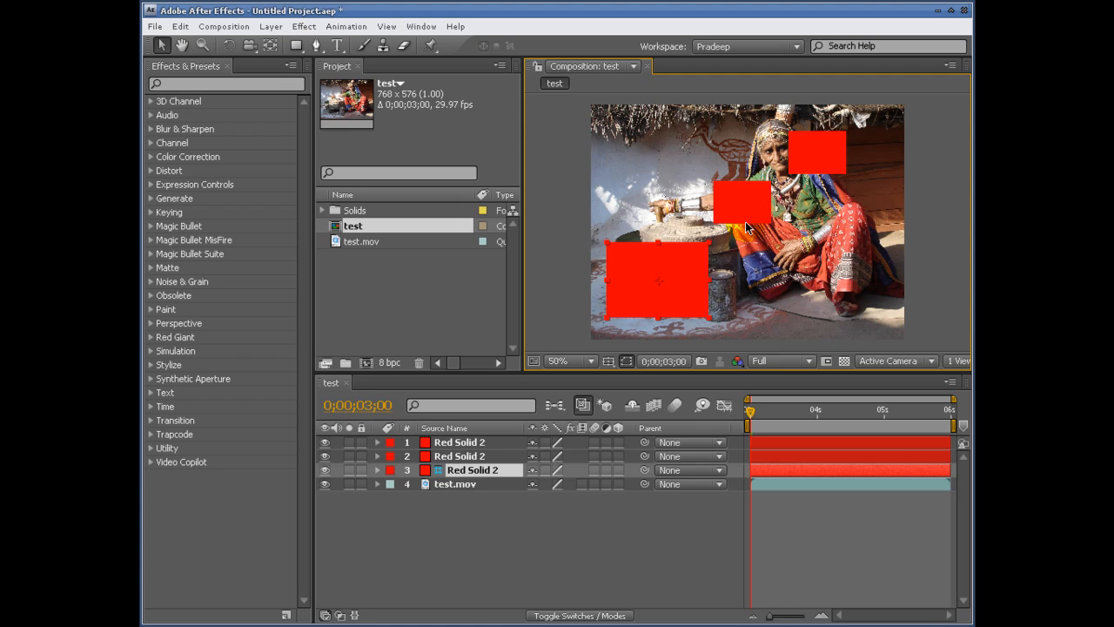
Select all three red solids and bring up the Align options.
left_click(815, 154)
left_click(661, 266, "shift")
left_click(818, 154, "shift")
left_click(417, 27)
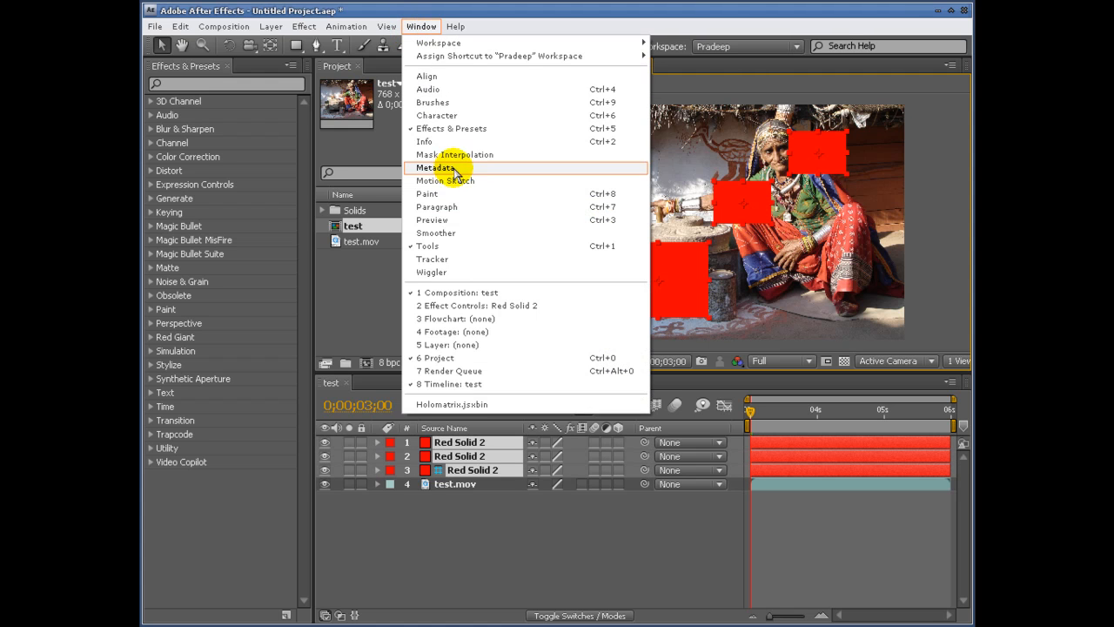
left_click(438, 75)
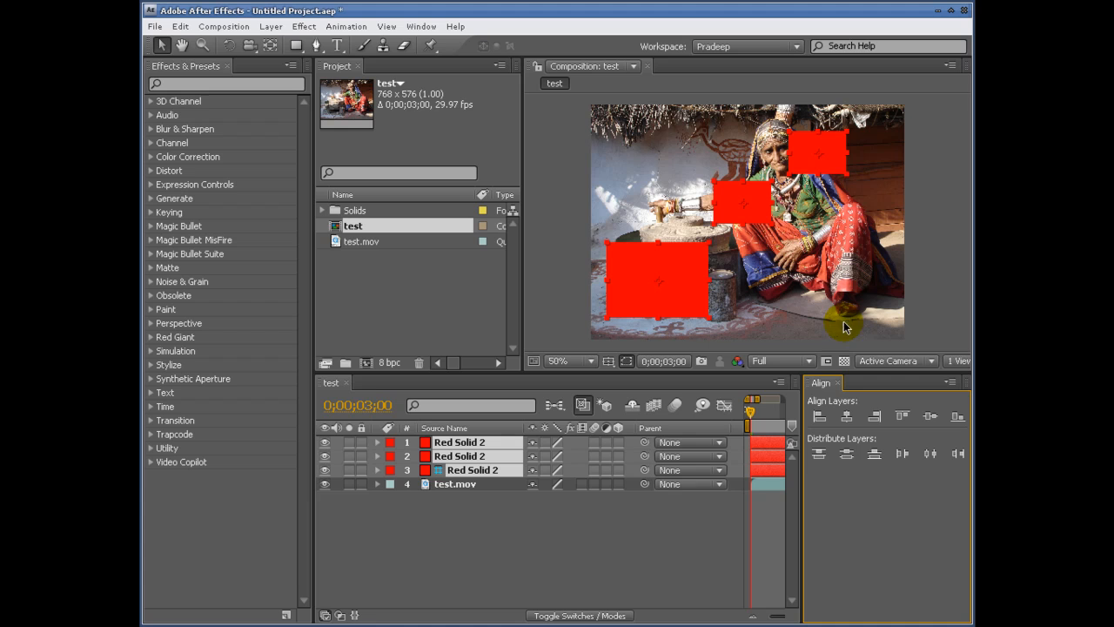
Try distributing the three red solids by vertical centres and by left edges, and undo both distributions.
left_click(846, 453)
left_click(899, 456)
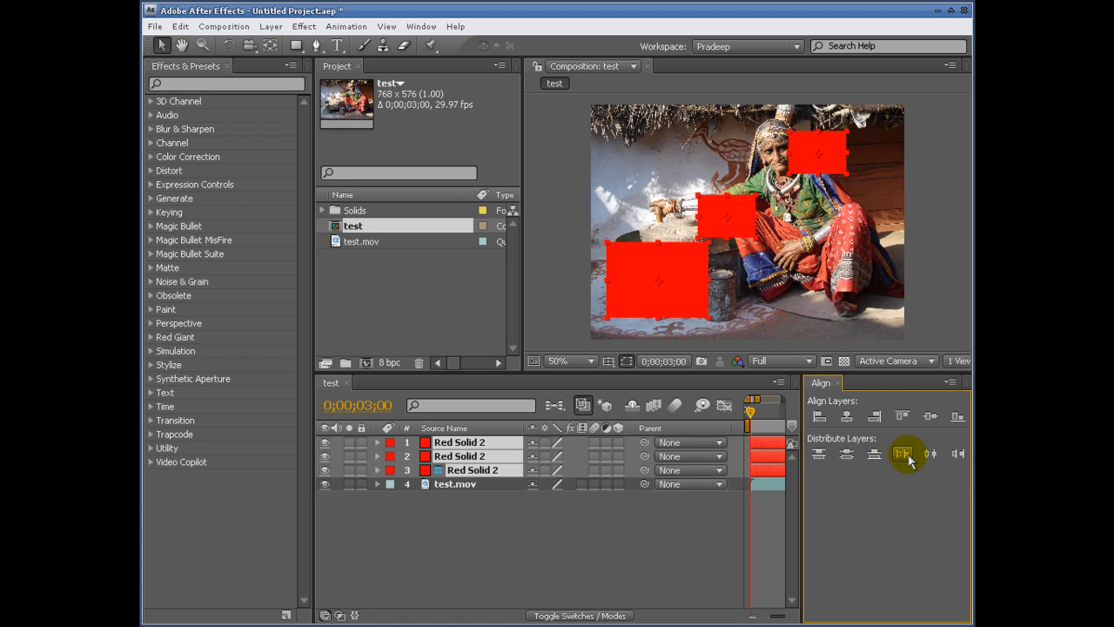
key("ctrl+z")
key("ctrl+z")
Distribute the three red solids by their horizontal centres, deselect them, and close the Align options.
left_click(930, 454)
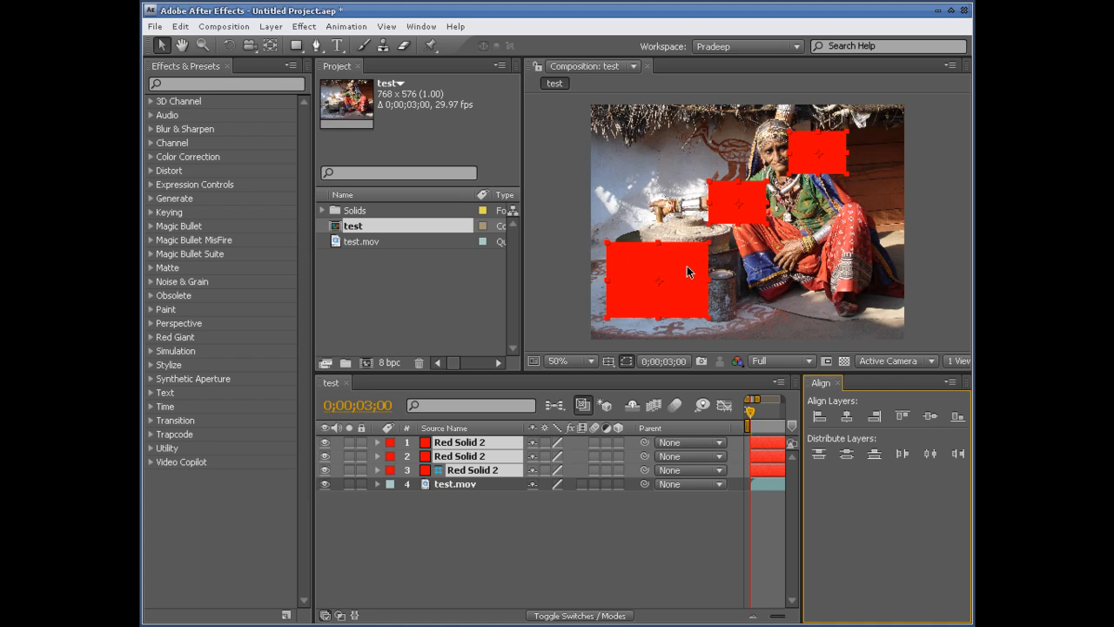
left_click(623, 560)
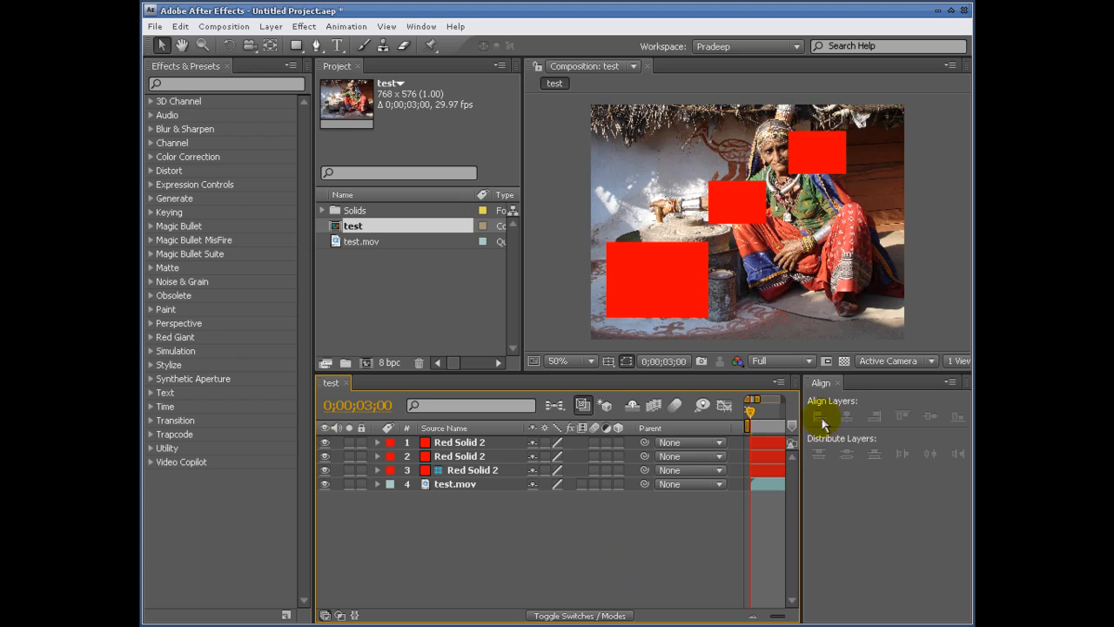
left_click(838, 384)
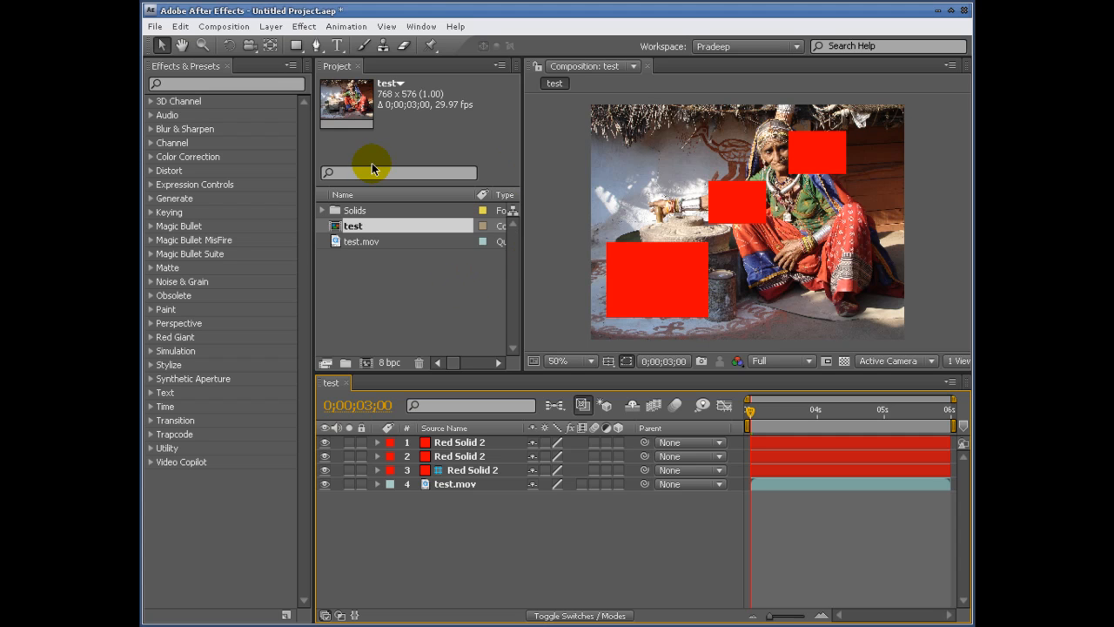
Add the test composition to the render queue and try Guide Layers as Current Settings in its render settings, cancelling the change.
left_click(224, 26)
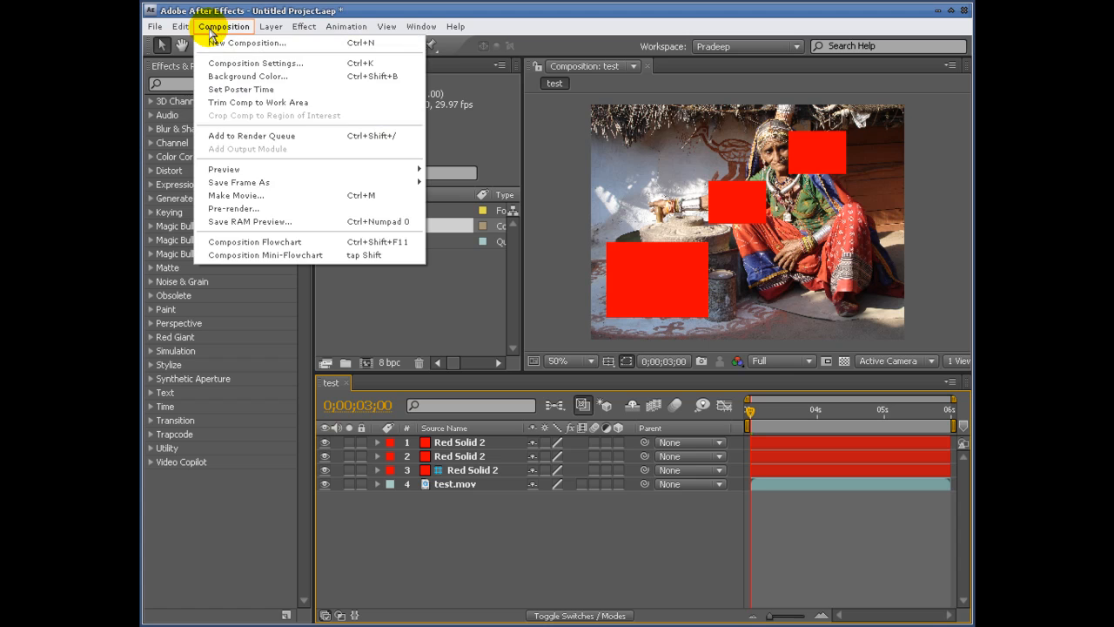
left_click(280, 140)
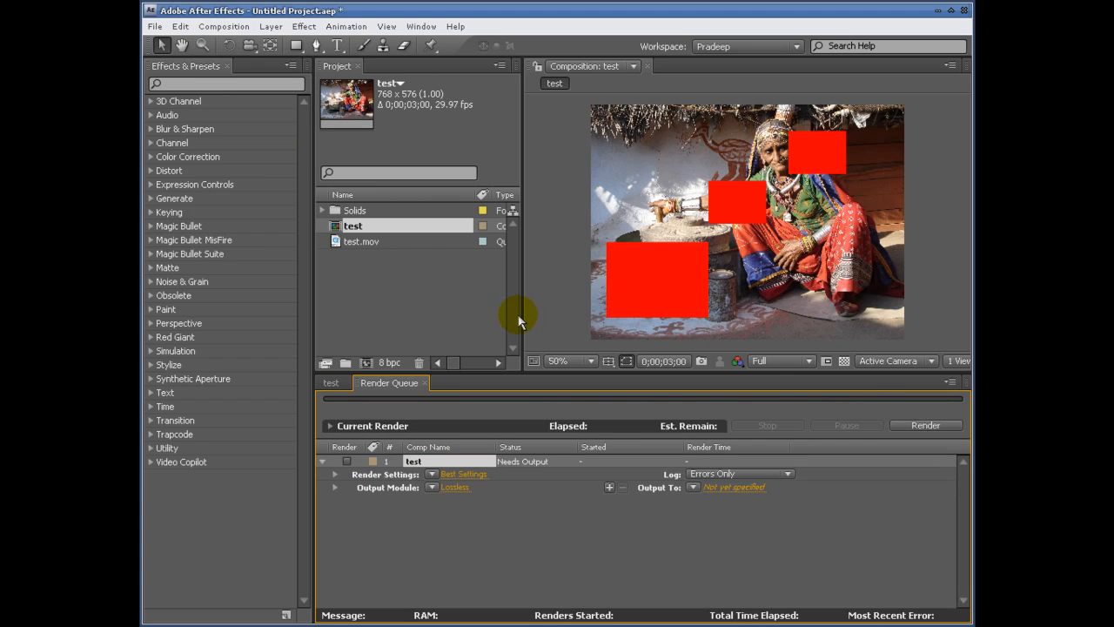
left_click(463, 476)
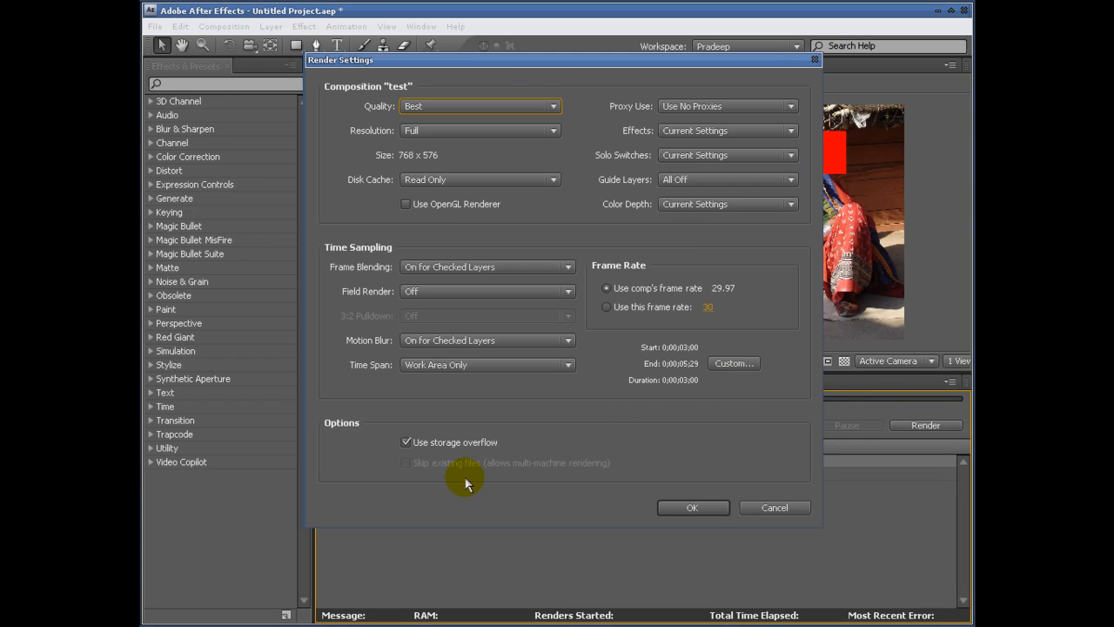
left_click(698, 183)
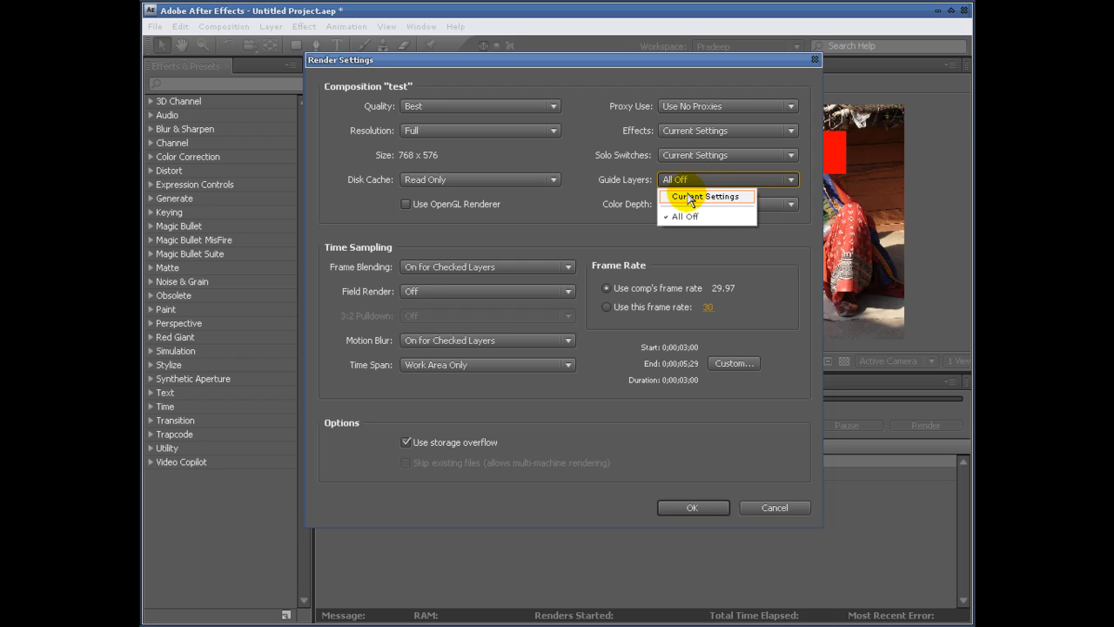
left_click(704, 196)
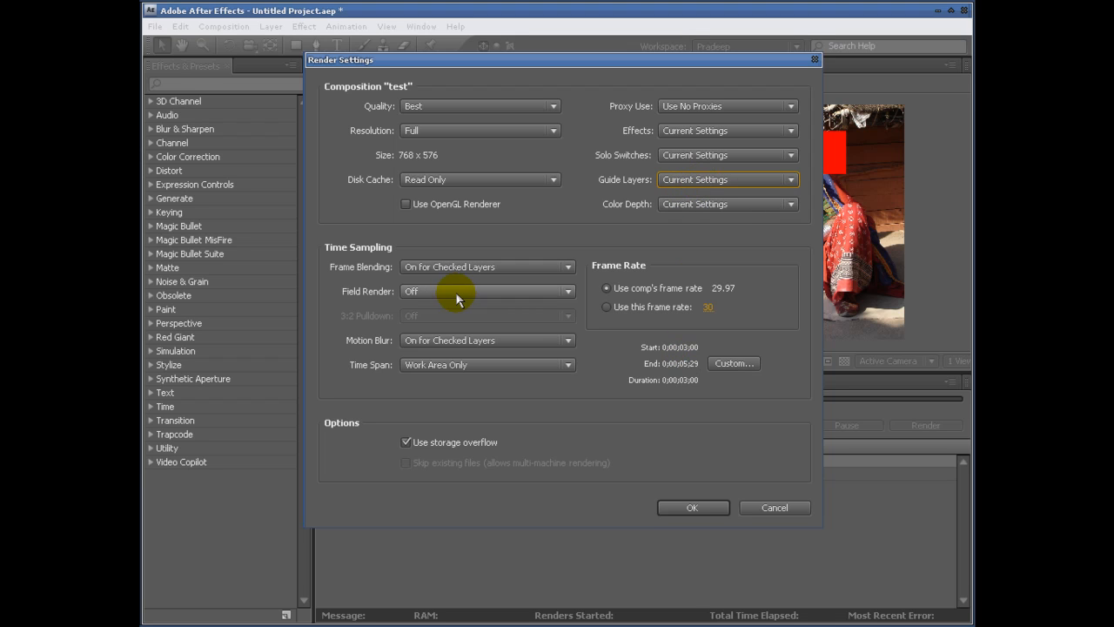
left_click(783, 508)
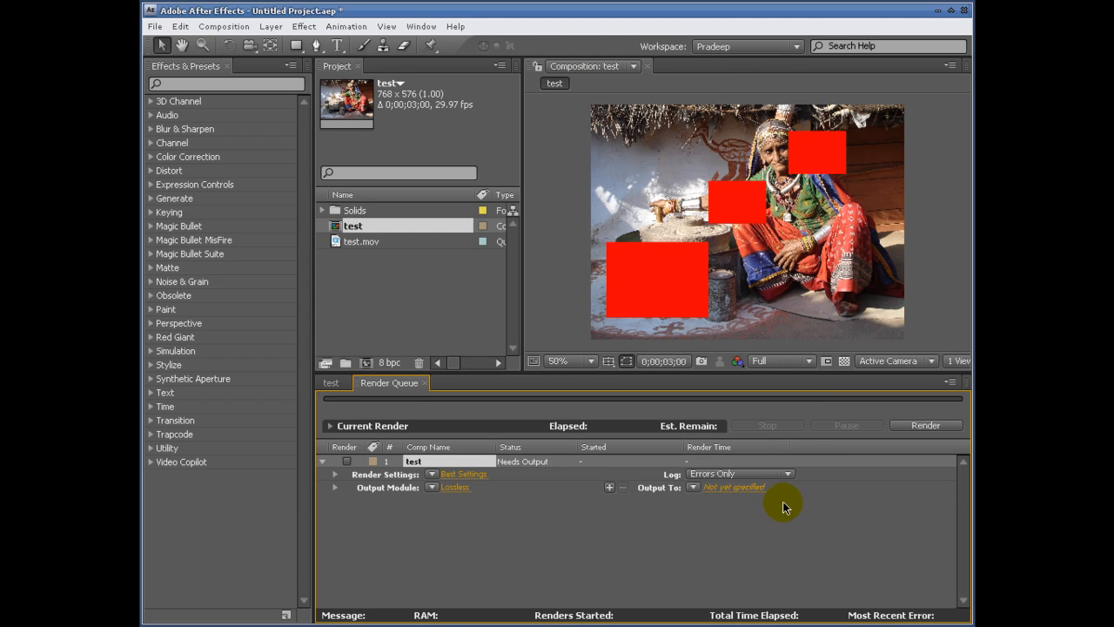
Delete all four layers from the test composition, and remove the Solids folder, test composition and test.mov from the project.
left_click(454, 488)
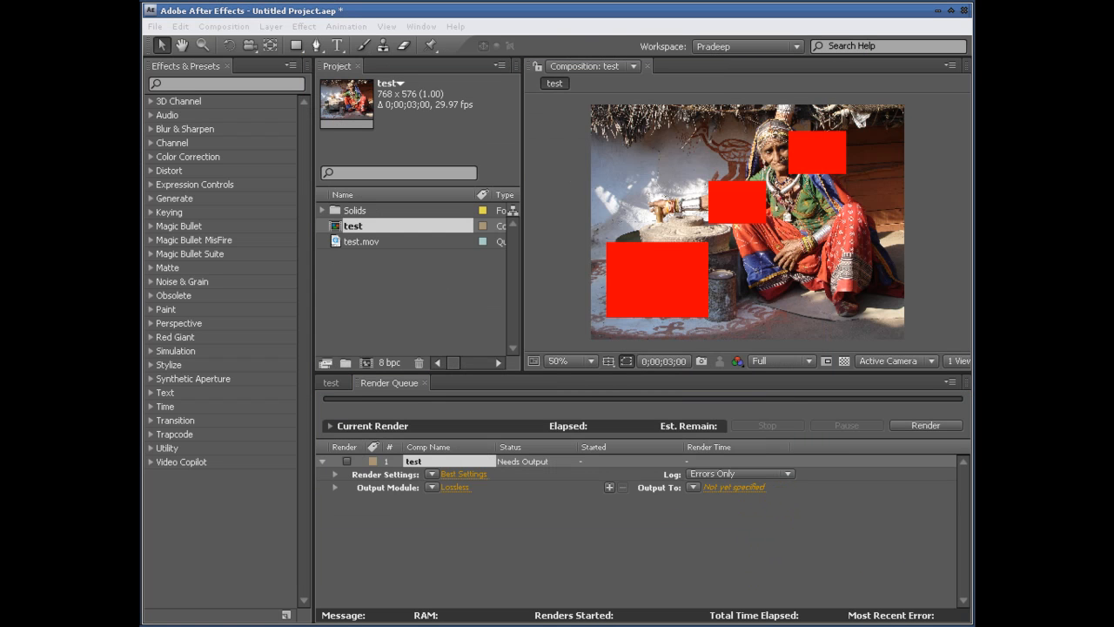
left_click(332, 383)
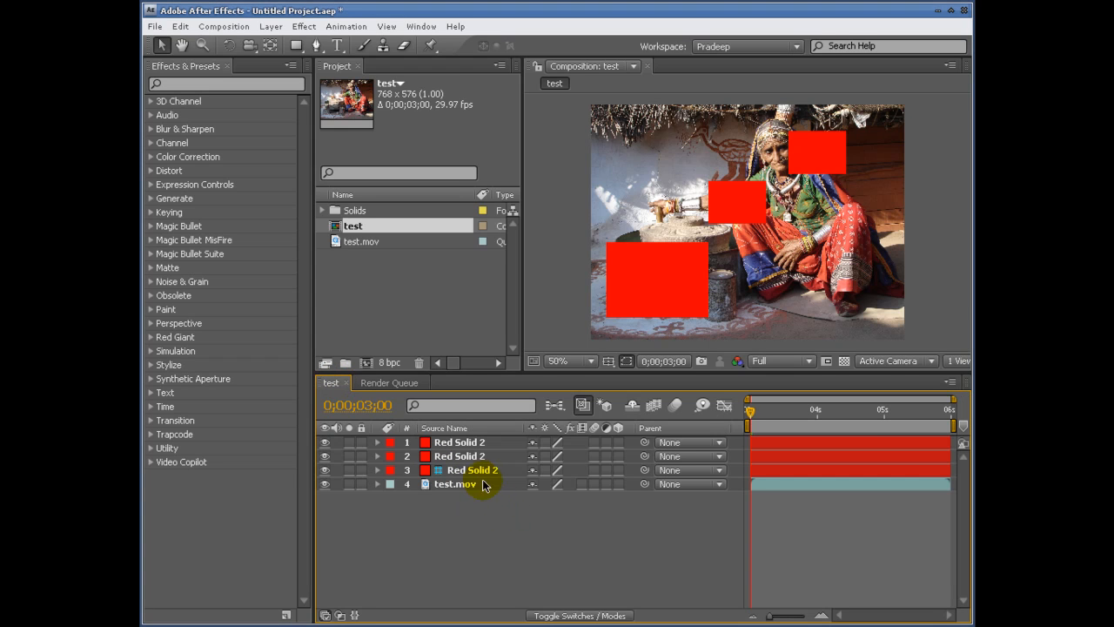
left_click_drag(527, 522, 445, 447)
key("Delete")
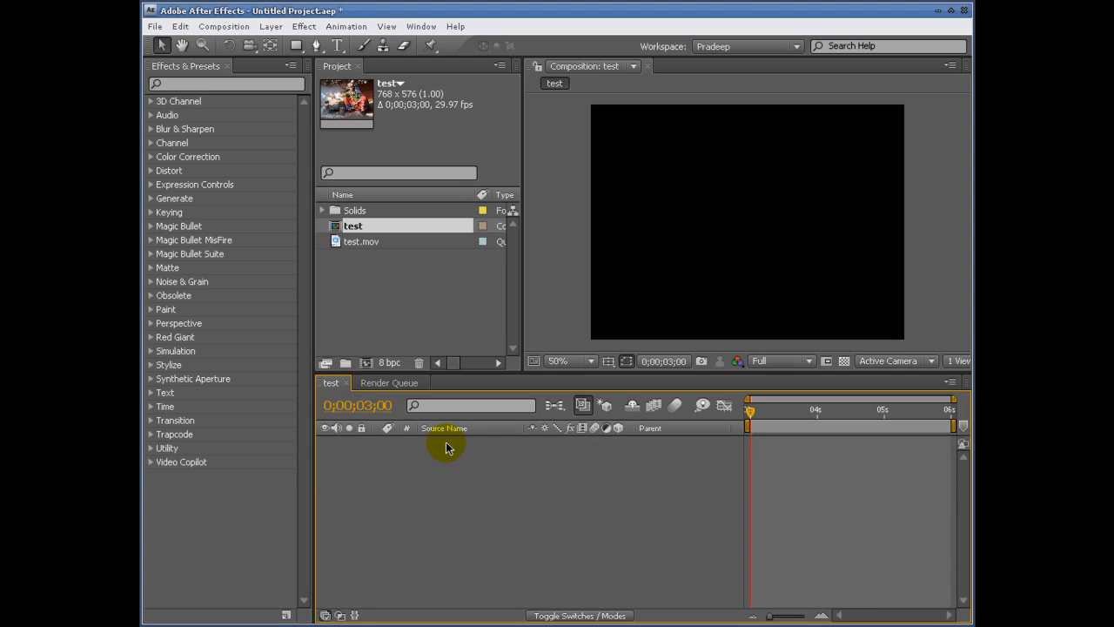
left_click_drag(400, 296, 332, 213)
key("Delete")
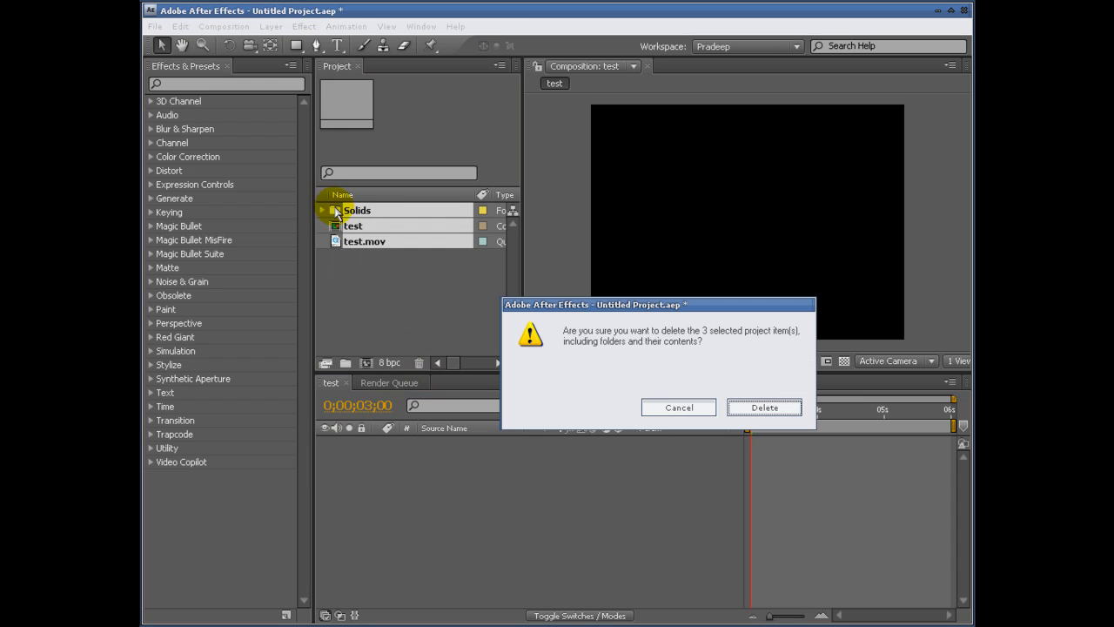
left_click(775, 411)
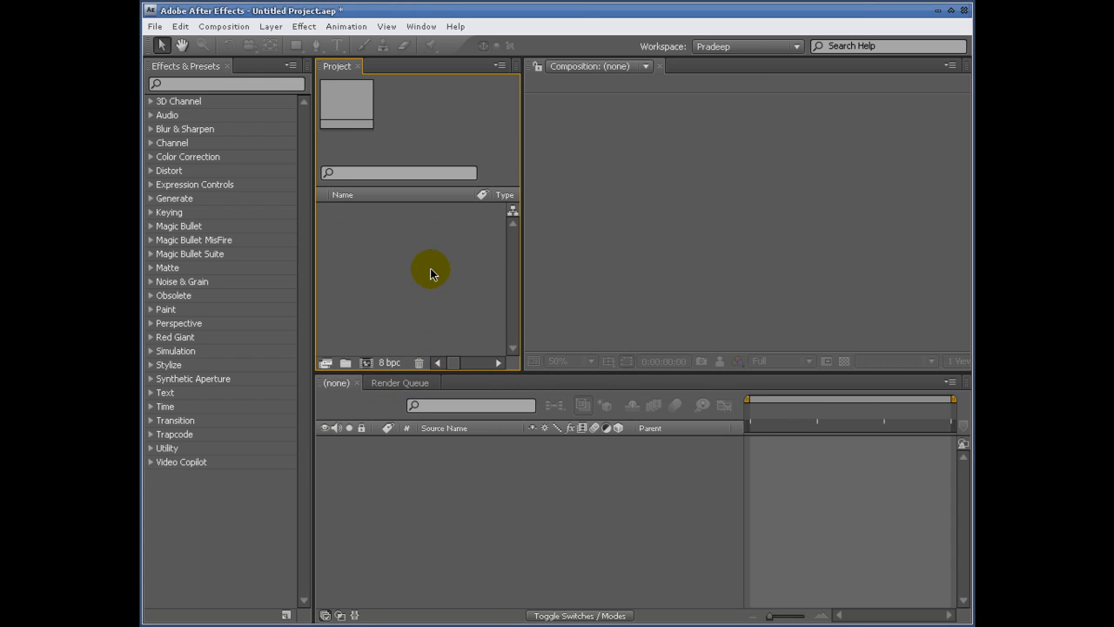
Create a new composition named Comp 1 with the NTSC DV preset, 720 x 480 px, and a duration of 0;00;03;00.
double_click(371, 229)
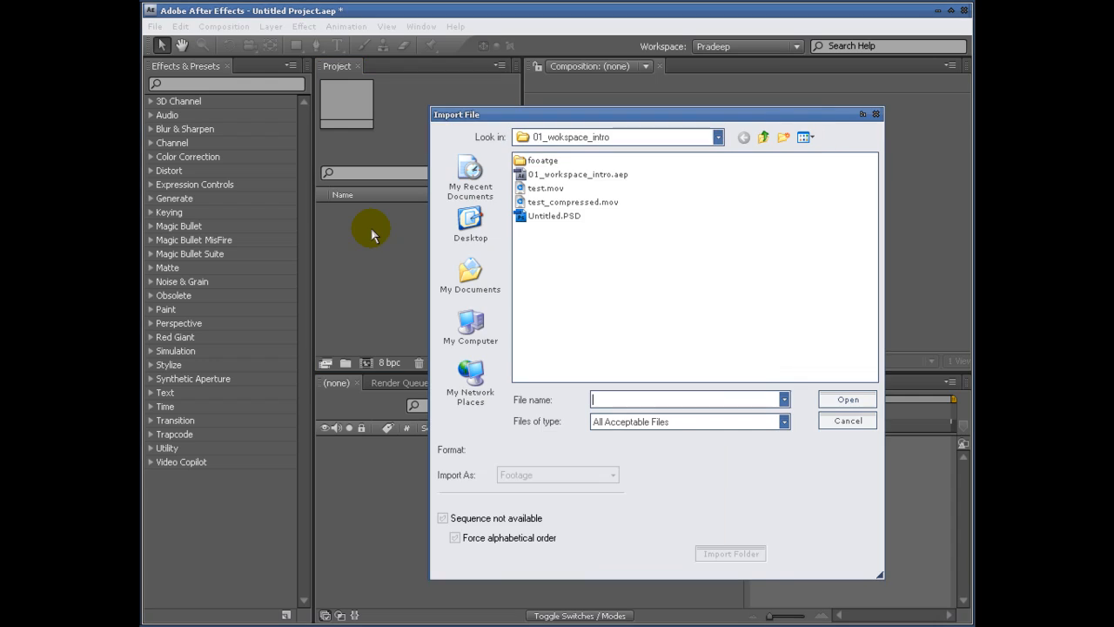
key("Escape")
left_click(367, 361)
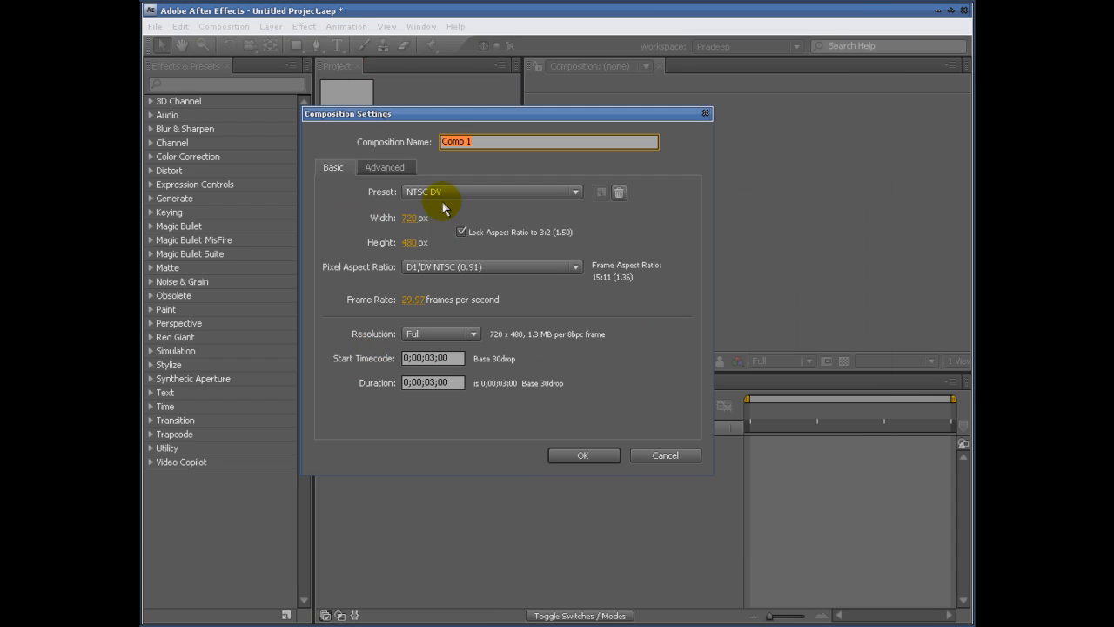
left_click(571, 462)
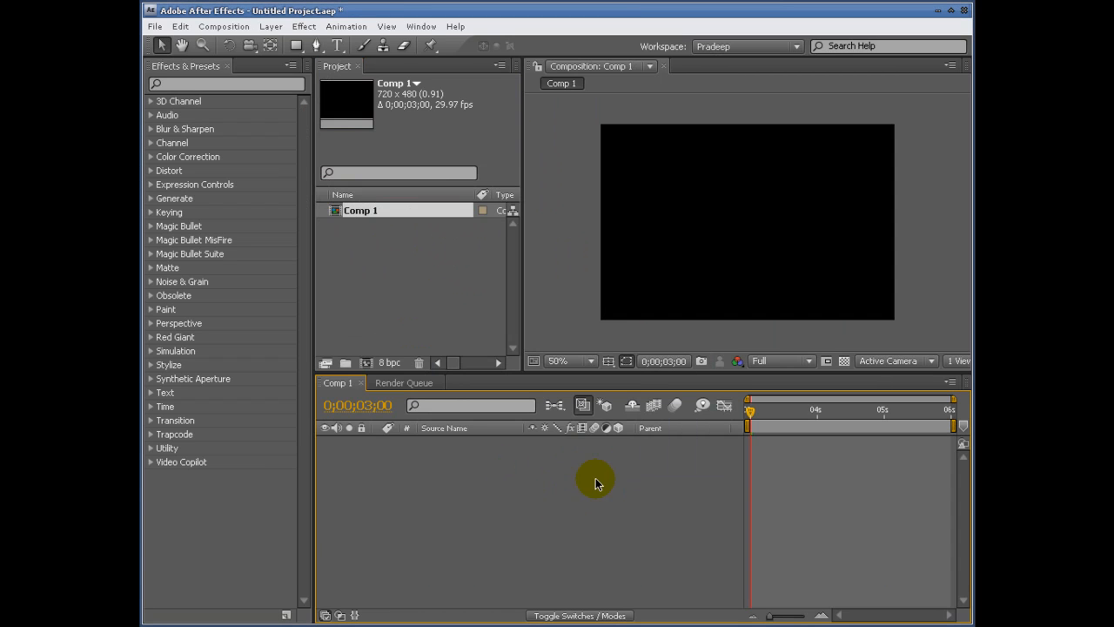
Add a black solid layer at the full composition size of 720 x 480 px.
right_click(548, 481)
mouse_move(632, 487)
left_click(812, 522)
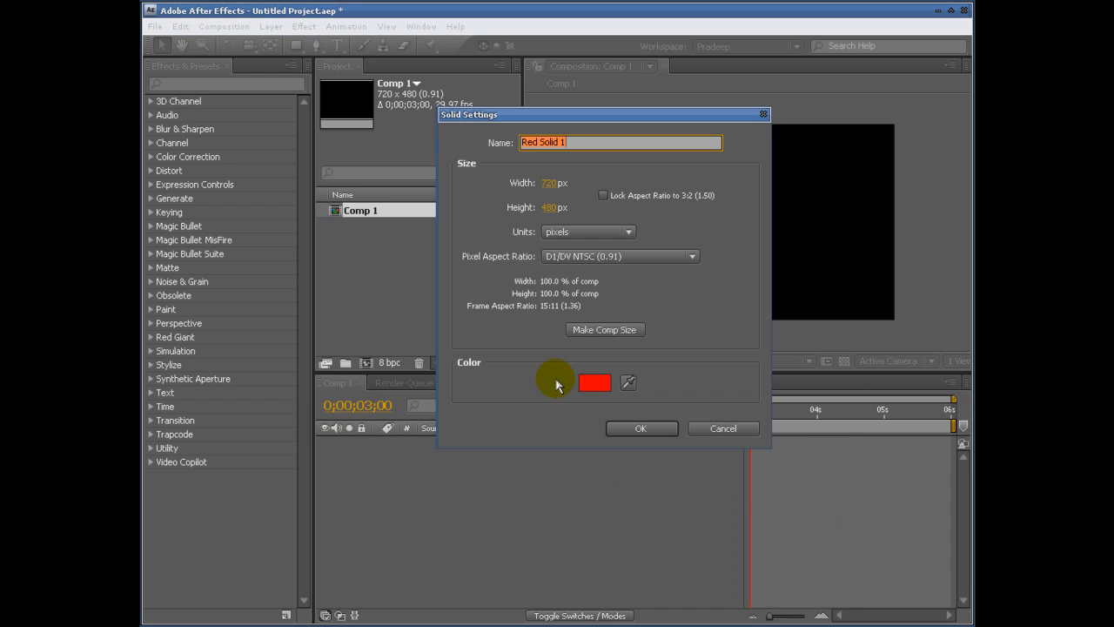
left_click(590, 385)
left_click(636, 334)
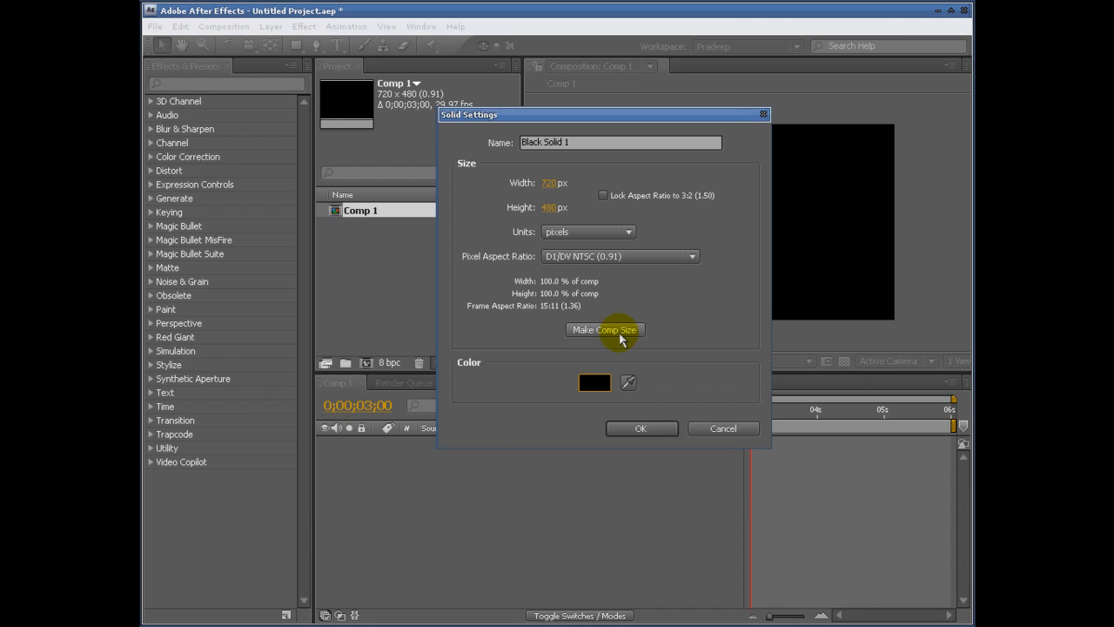
left_click(632, 429)
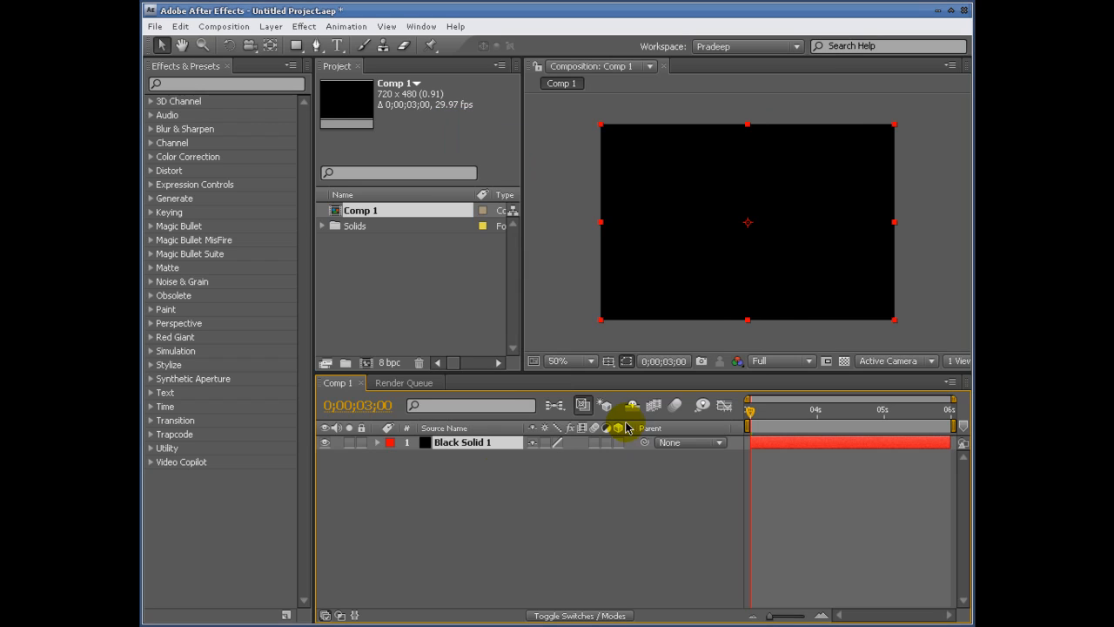
Find the Fractal Noise effect and apply it to the black solid, narrowing the effect areas to widen the composition view.
left_click(191, 84)
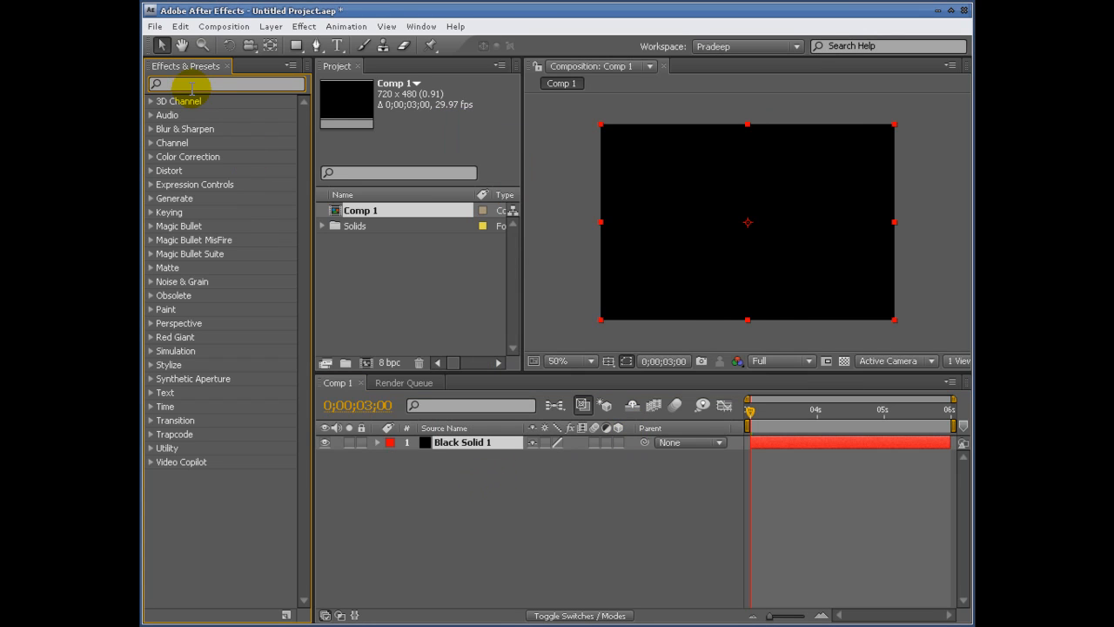
type("fra")
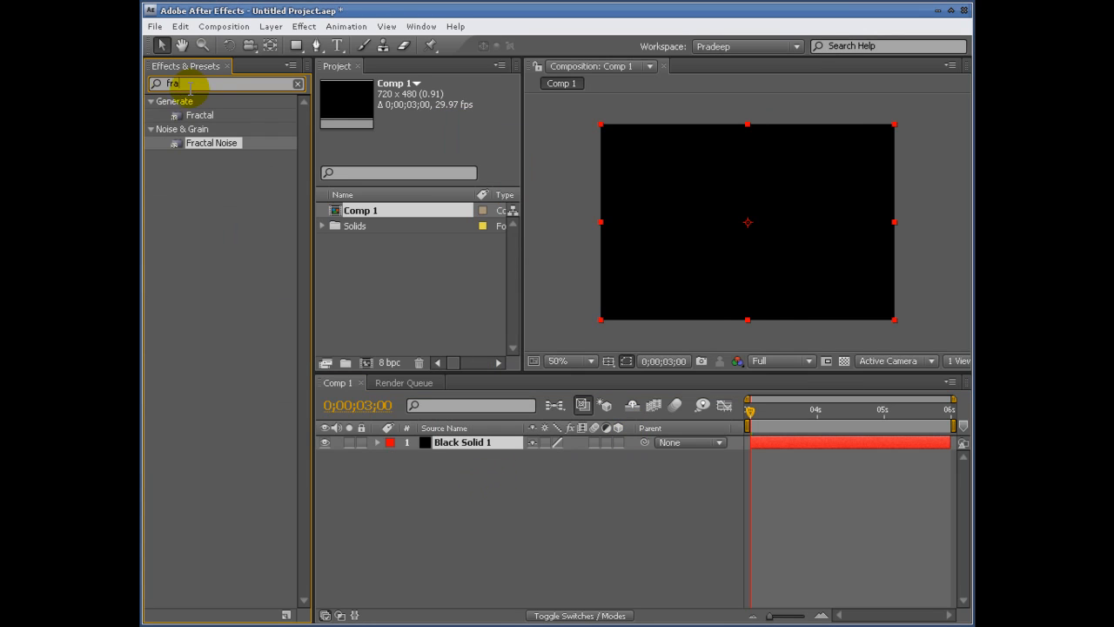
left_click_drag(201, 146, 599, 374)
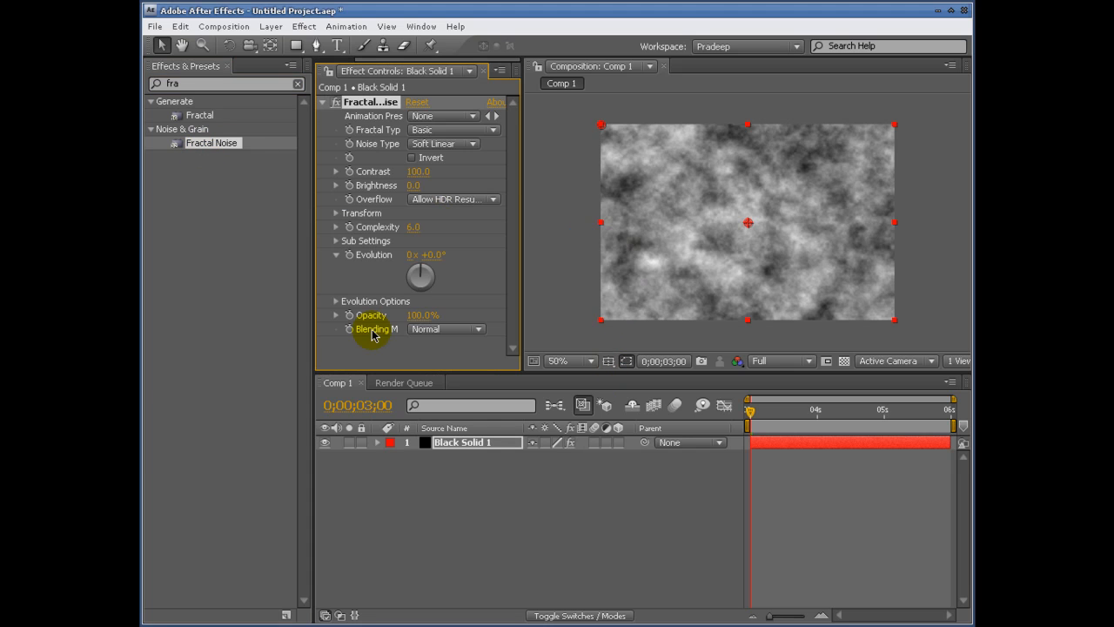
left_click_drag(311, 134, 259, 174)
left_click_drag(516, 179, 459, 180)
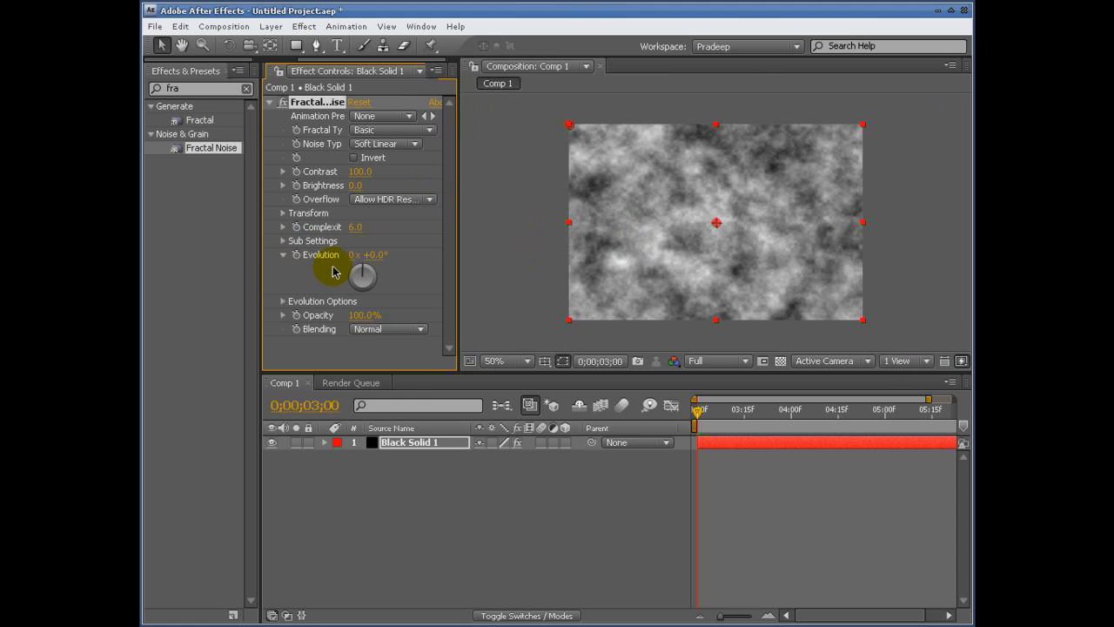
Scrub through the composition's time to check whether the fractal noise animates, returning to 0;00;03;00.
left_click_drag(698, 409, 795, 409)
left_click_drag(858, 444, 691, 435)
scroll(691, 214, "up", 1)
scroll(663, 217, "down", 1)
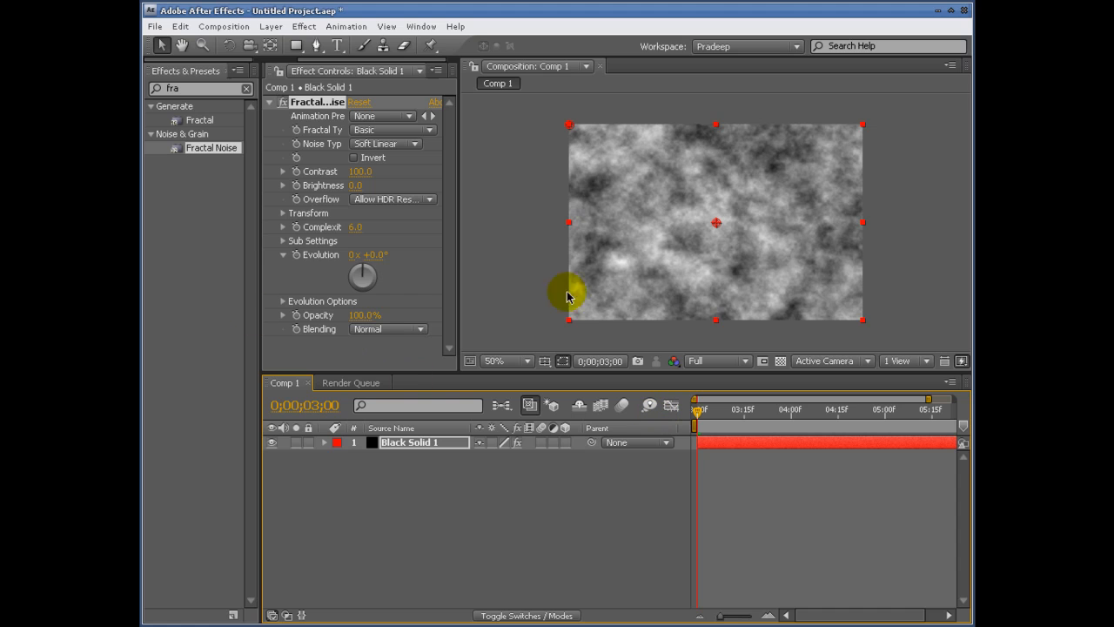
Drive the Fractal Noise Evolution with the expression time * 100 and move the current time to 0;00;03;09.
left_click(296, 255, "alt")
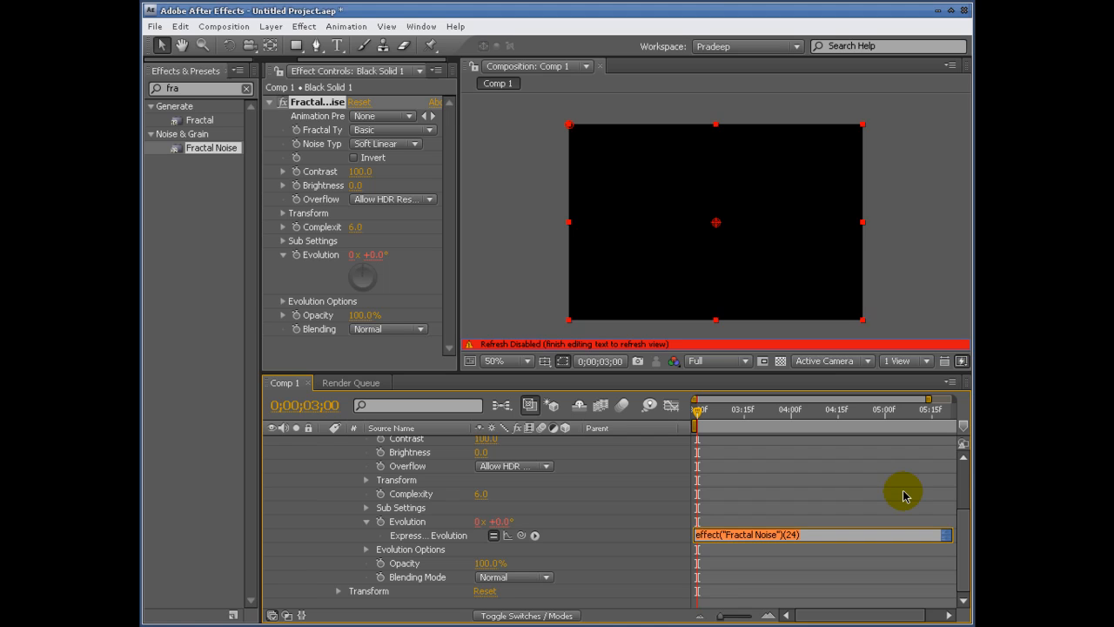
type("time * 100")
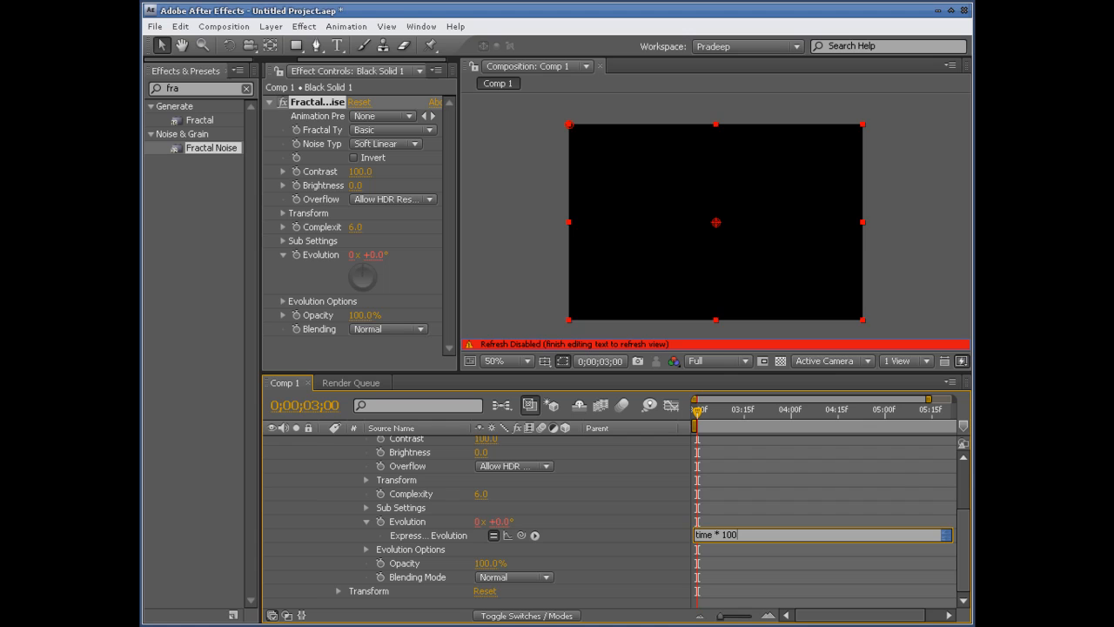
left_click(620, 499)
left_click_drag(696, 409, 725, 431)
Collapse the black solid's layer and expand it again down to the Fractal Noise properties to review them.
scroll(490, 445, "up", 3)
left_click(325, 442)
left_click(324, 442)
left_click(339, 456)
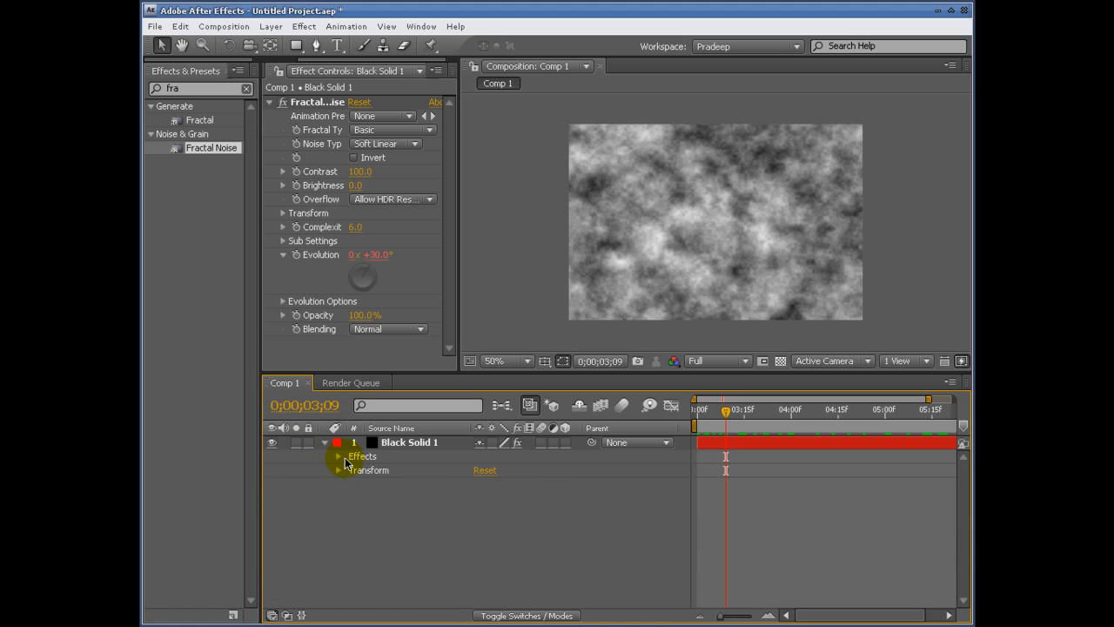
left_click(339, 455)
left_click(352, 456)
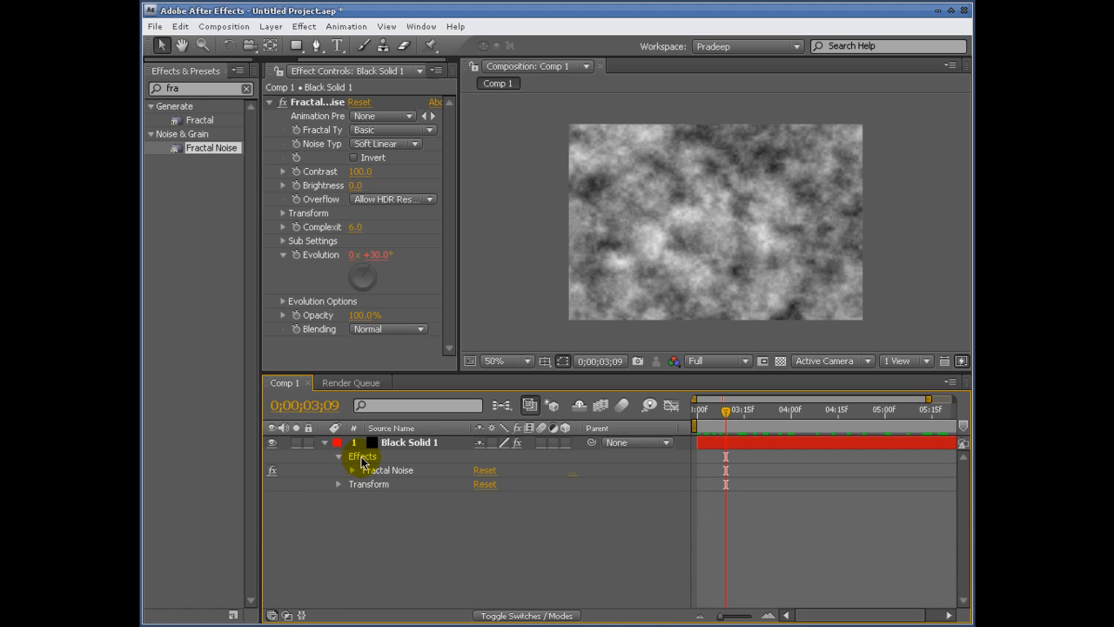
left_click(353, 470)
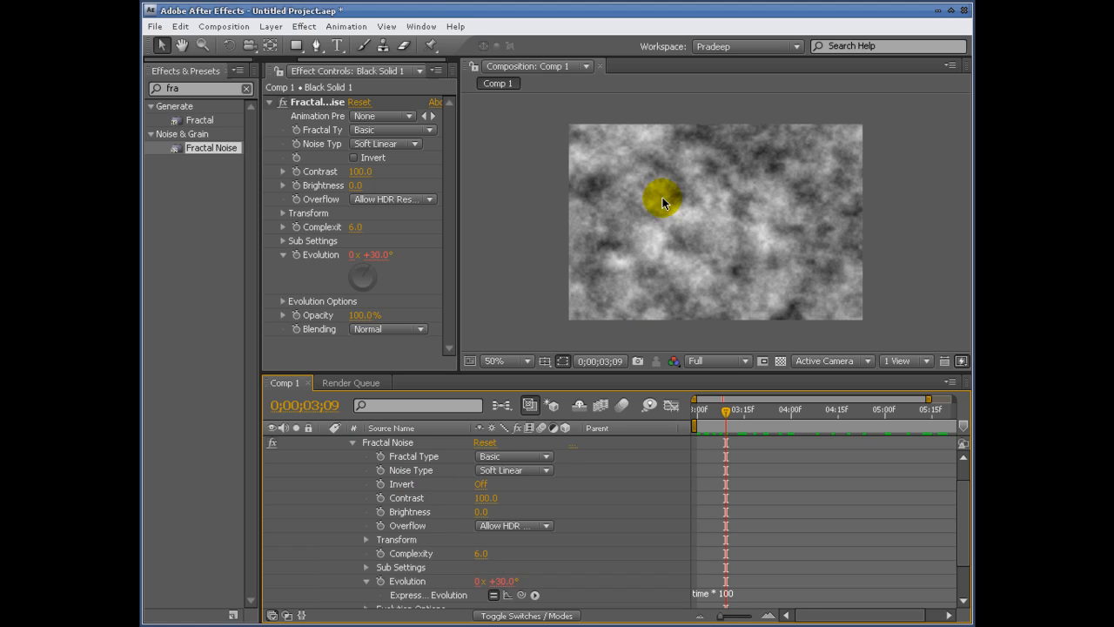
Select the Fractal Noise effect, run Brainstorm on it, look over the generated variations and cancel.
left_click(370, 445)
left_click(353, 444)
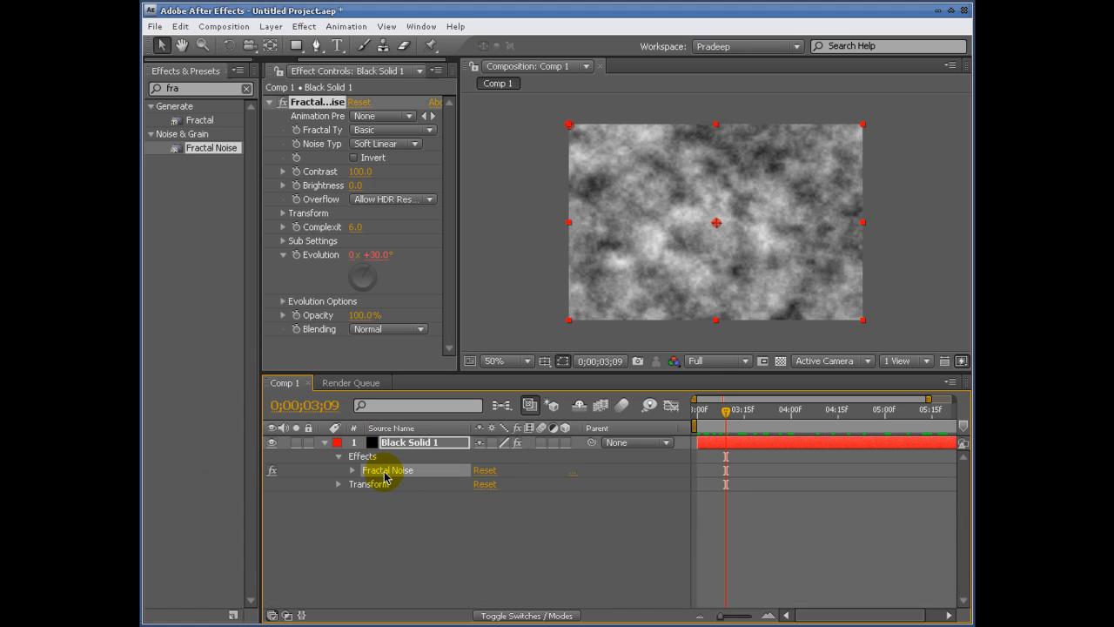
left_click(650, 407)
left_click_drag(577, 69, 564, 45)
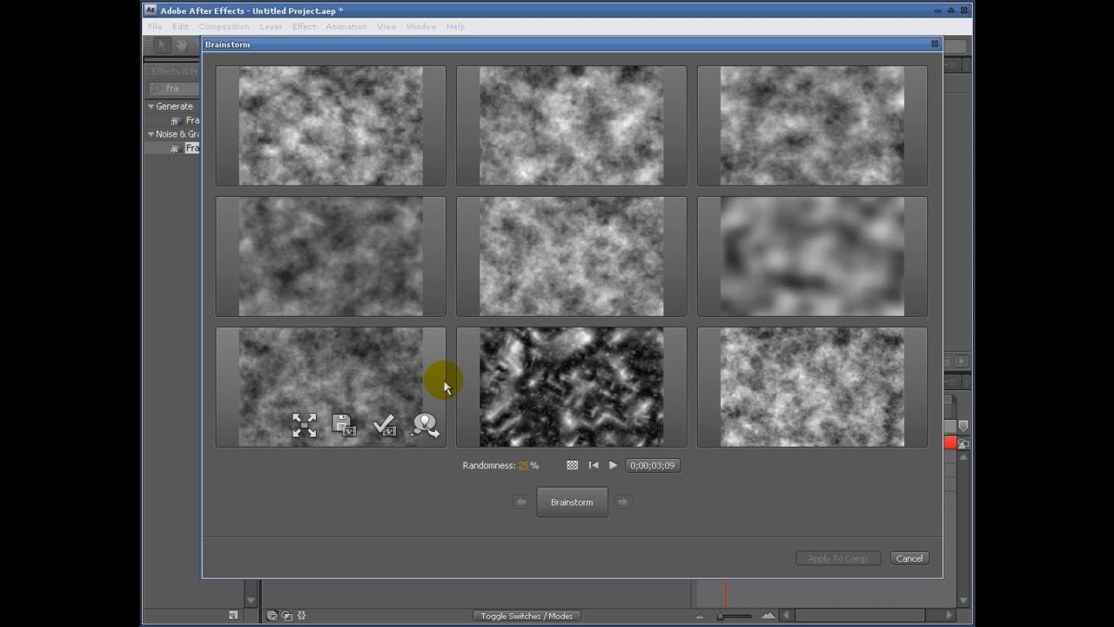
mouse_move(304, 111)
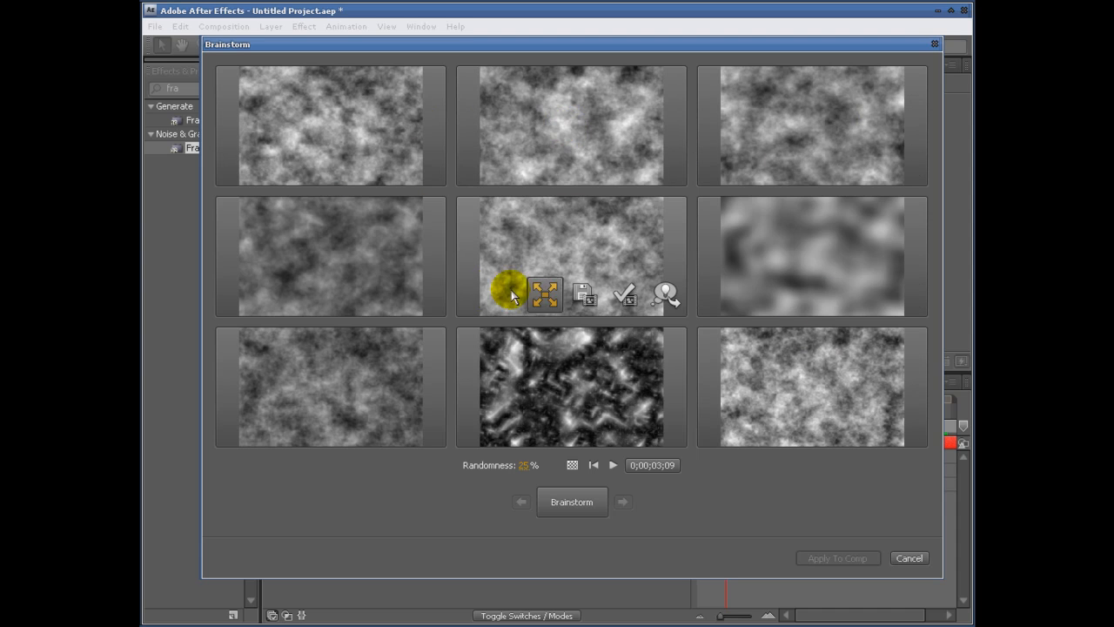
left_click(910, 558)
Set the Fractal Type of the Fractal Noise effect to Dynamic.
left_click(368, 132)
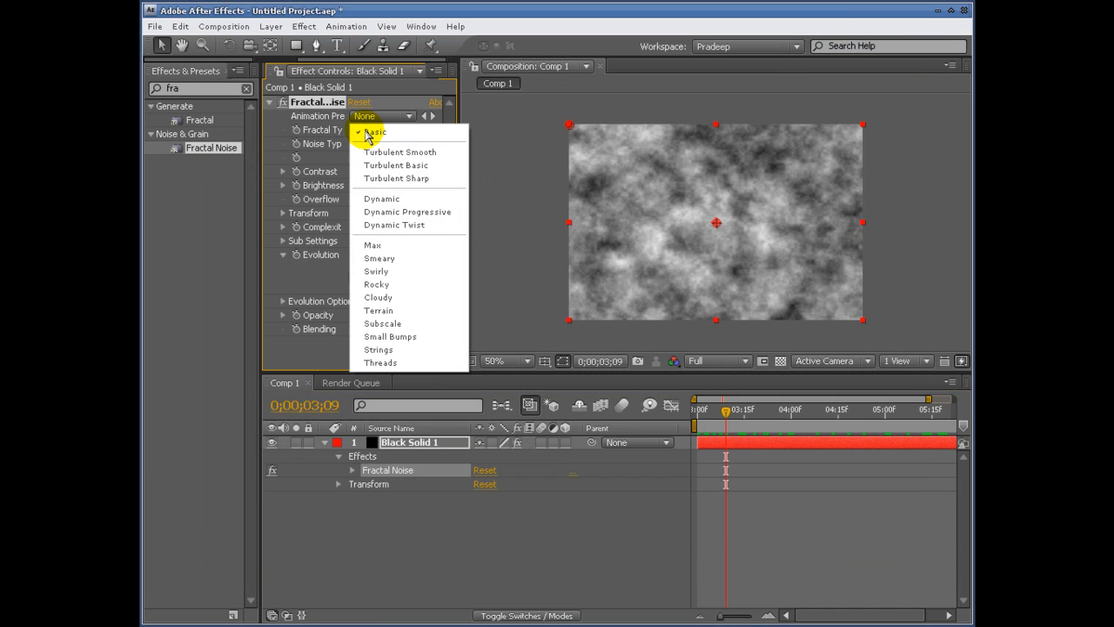
left_click(381, 199)
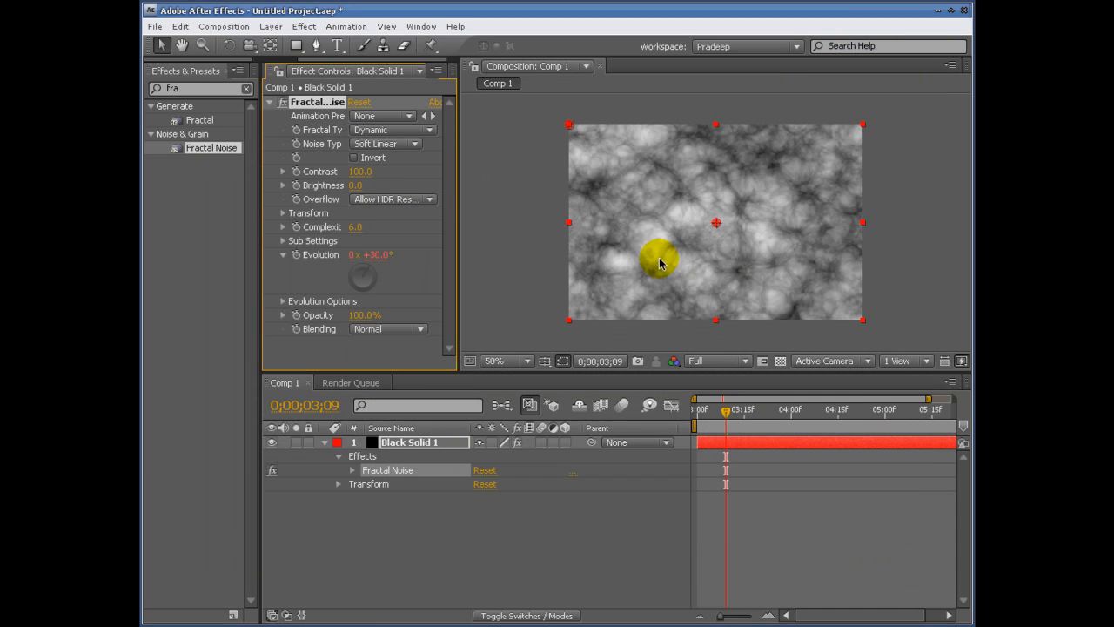
key("period")
key("comma")
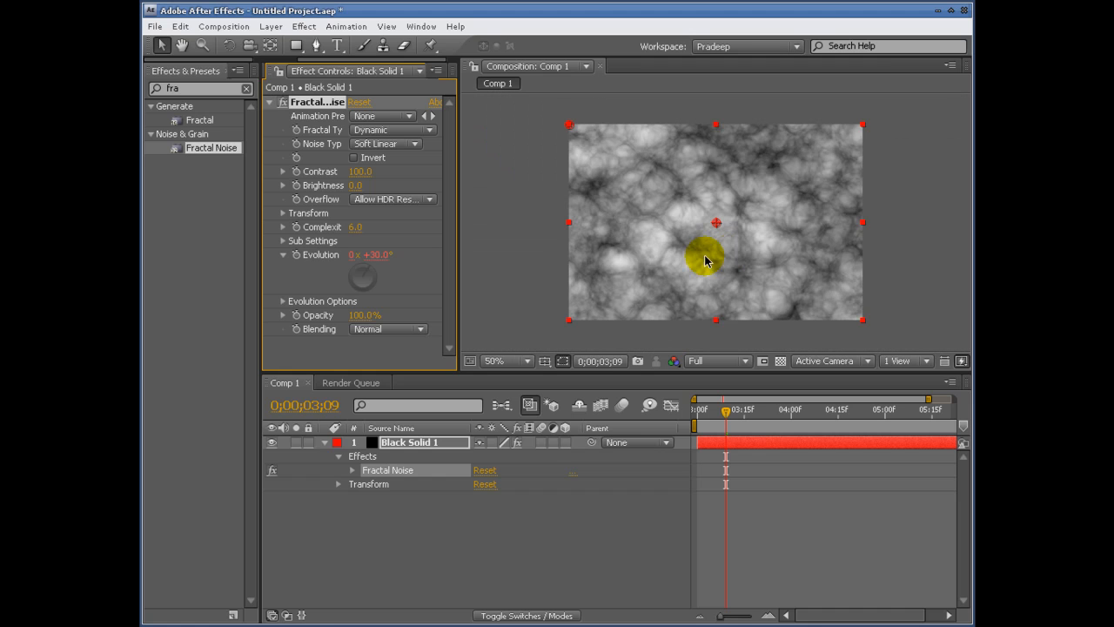
left_click(648, 407)
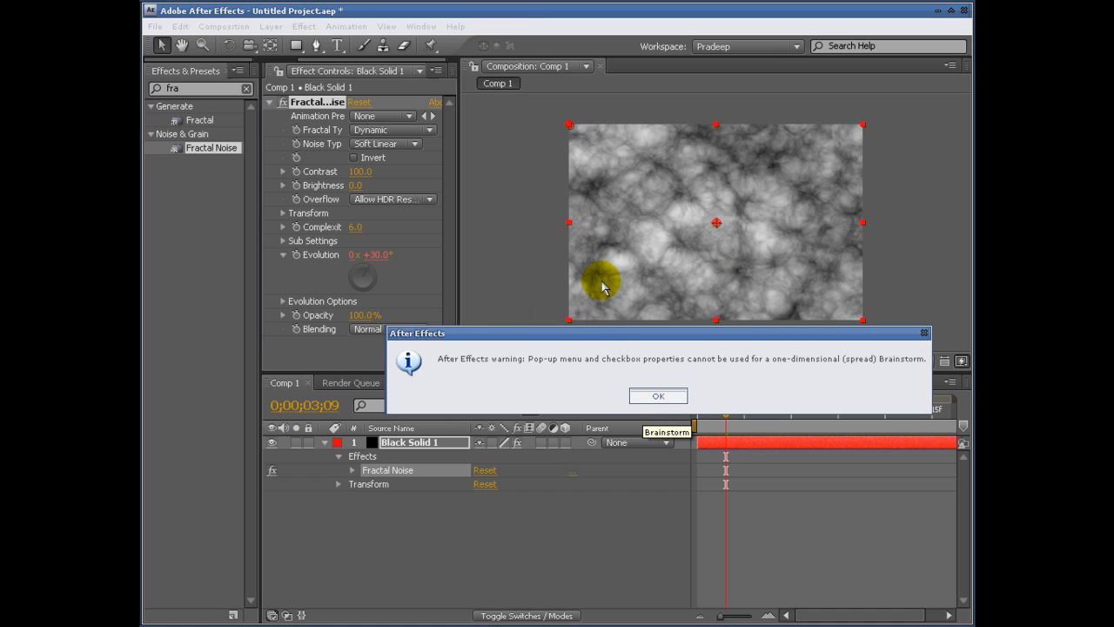
left_click(659, 398)
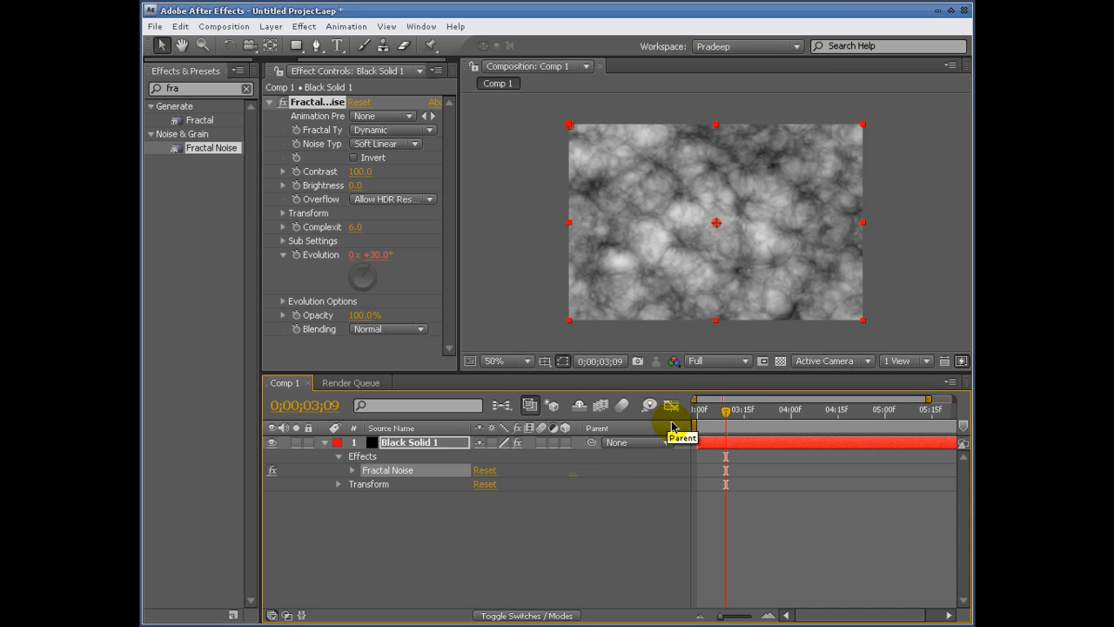
left_click(654, 407)
left_click(658, 397)
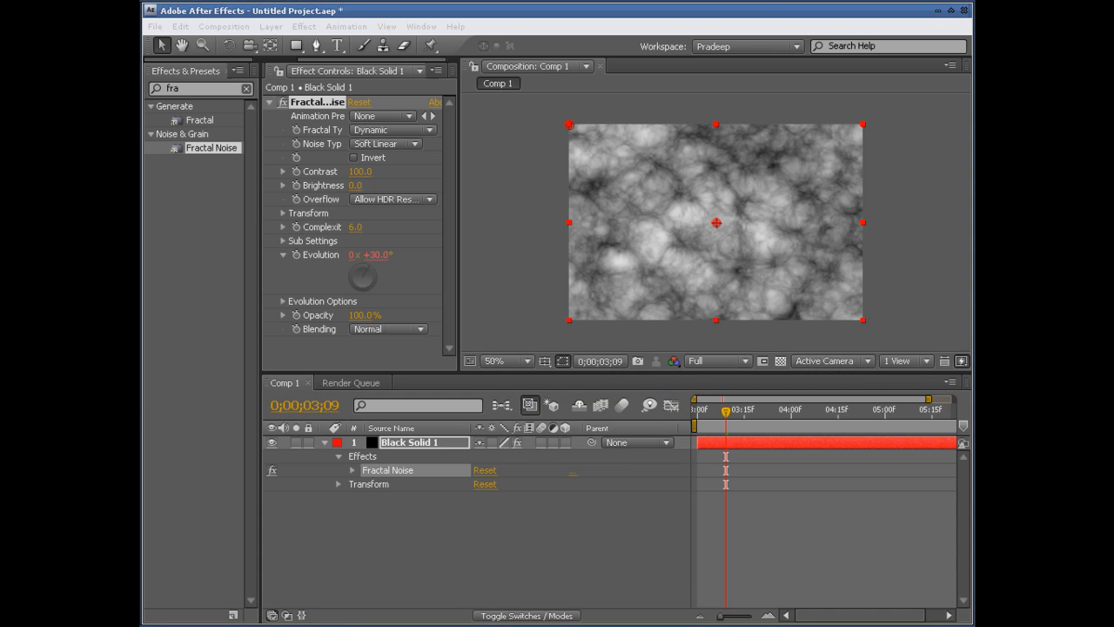
Run Brainstorm on the Dynamic Fractal Noise and compare the variations with the effect's current settings.
left_click(648, 406)
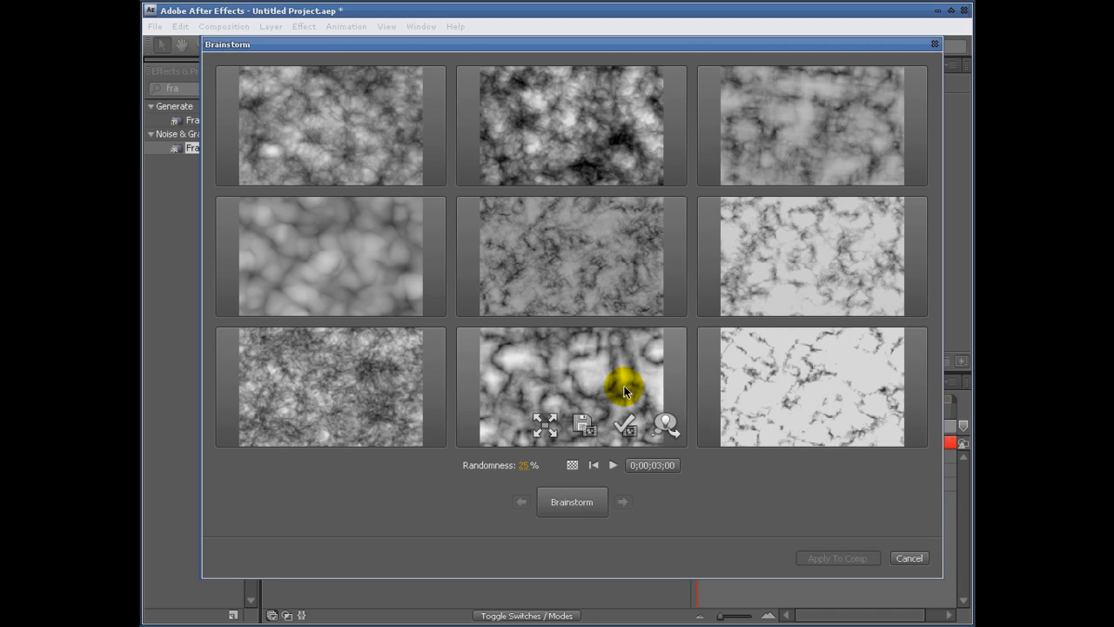
mouse_move(381, 45)
left_mouse_down()
mouse_move(791, 391)
mouse_move(823, 451)
mouse_move(447, 154)
mouse_move(369, 48)
left_mouse_up()
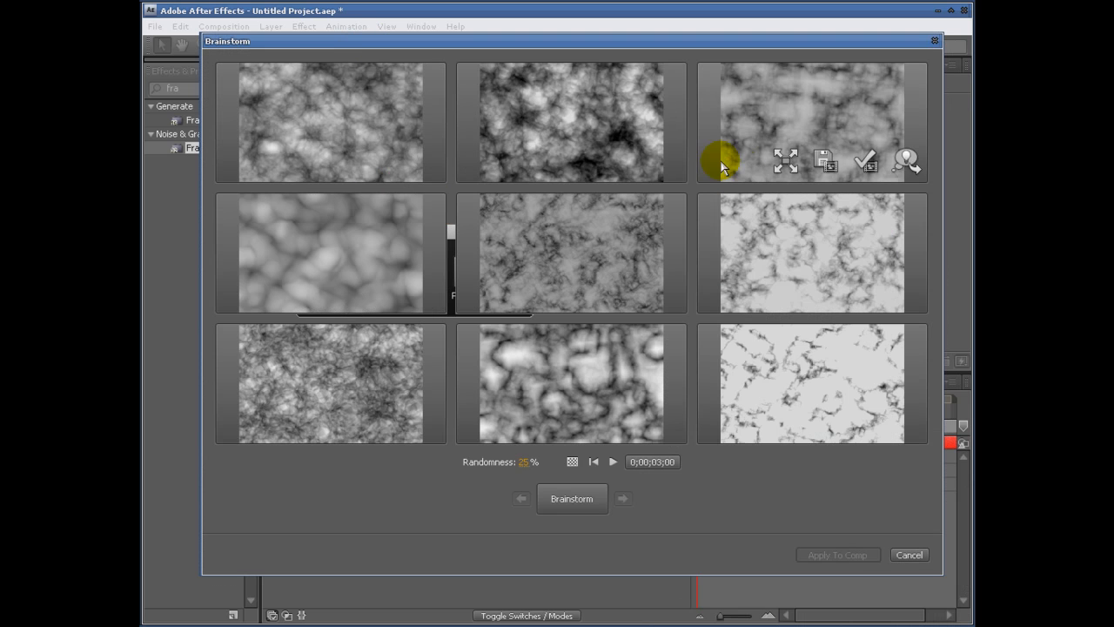
left_click_drag(381, 46, 860, 88)
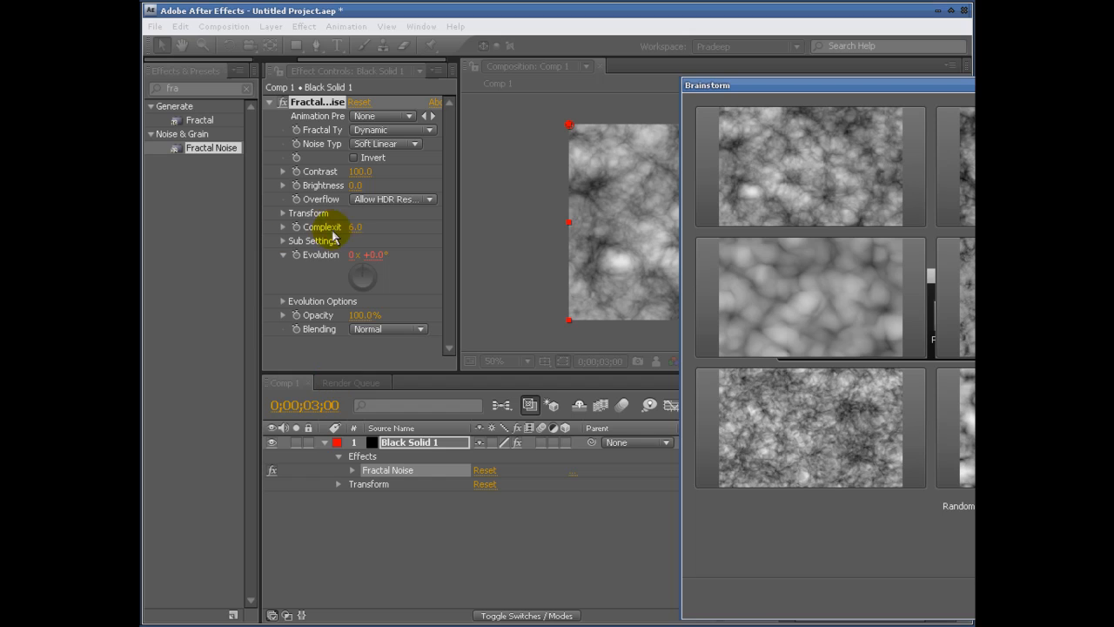
mouse_move(726, 266)
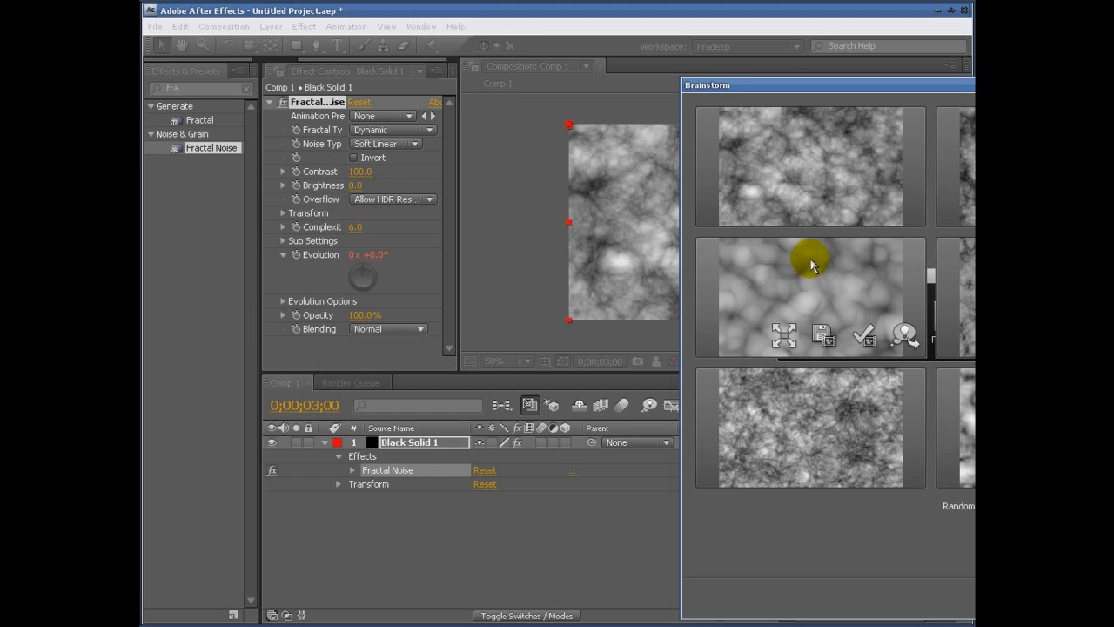
left_click_drag(859, 89, 370, 35)
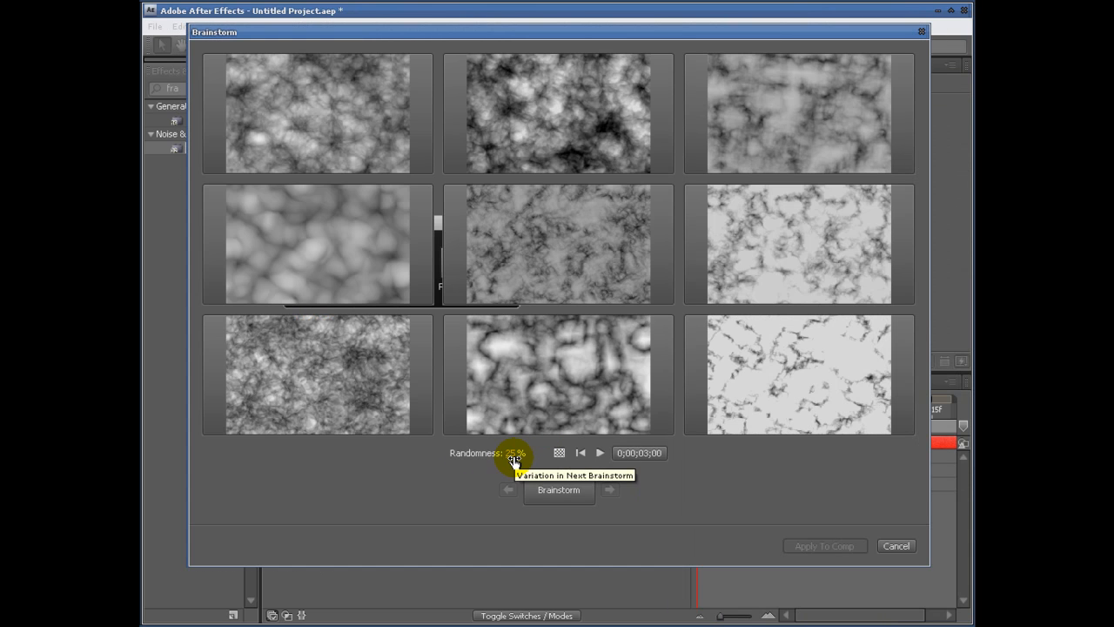
Set the Brainstorm randomness to 34% and generate a new set of Fractal Noise variations.
mouse_move(340, 111)
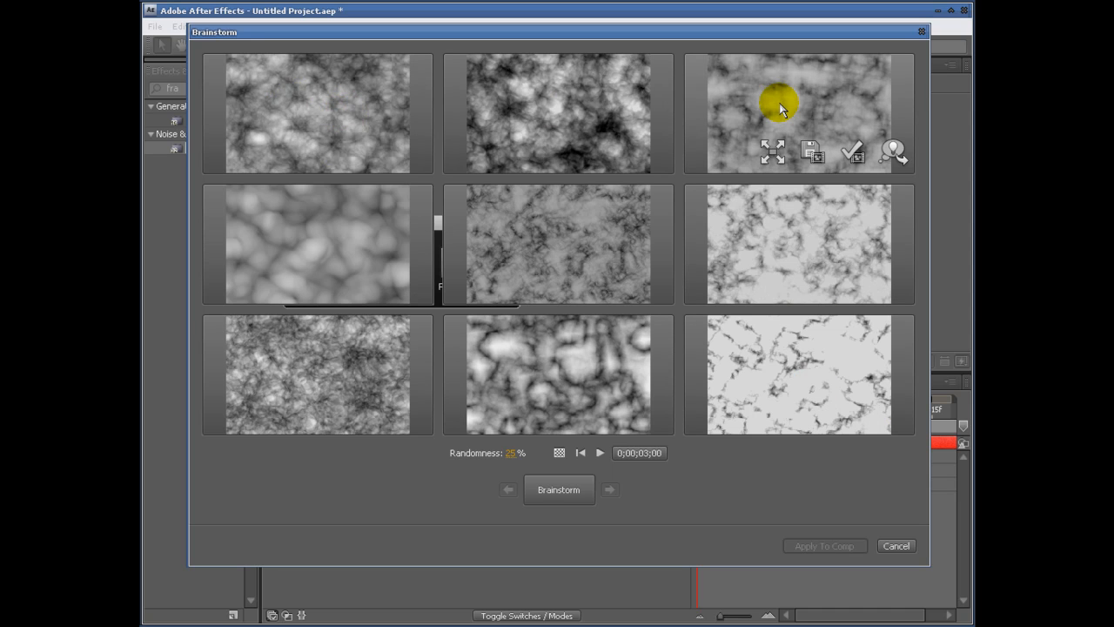
left_click_drag(526, 455, 530, 455)
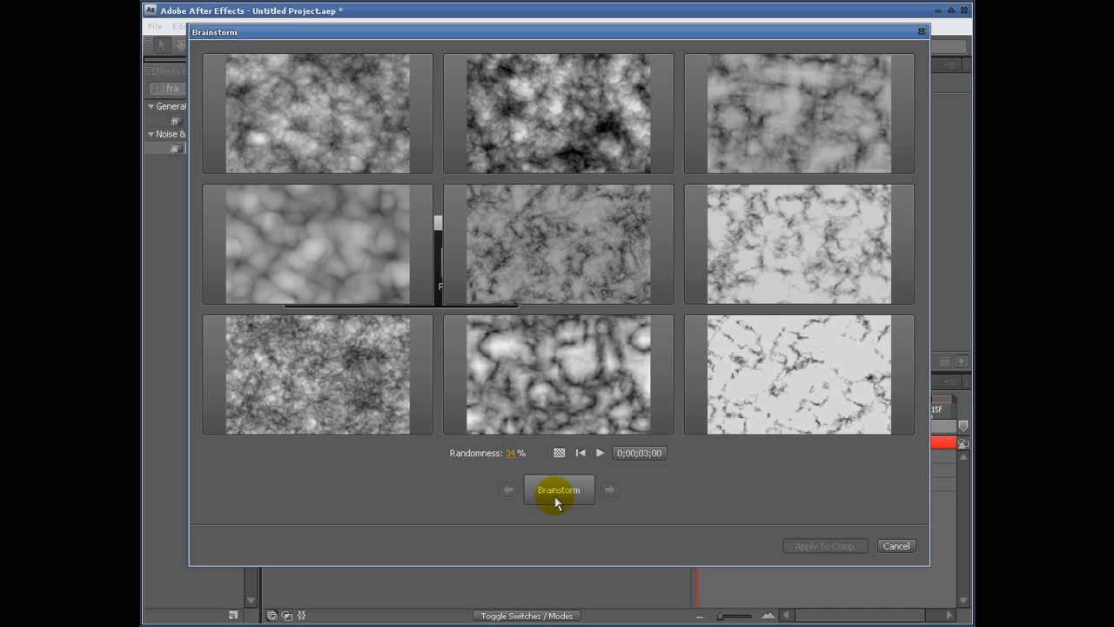
left_click(556, 492)
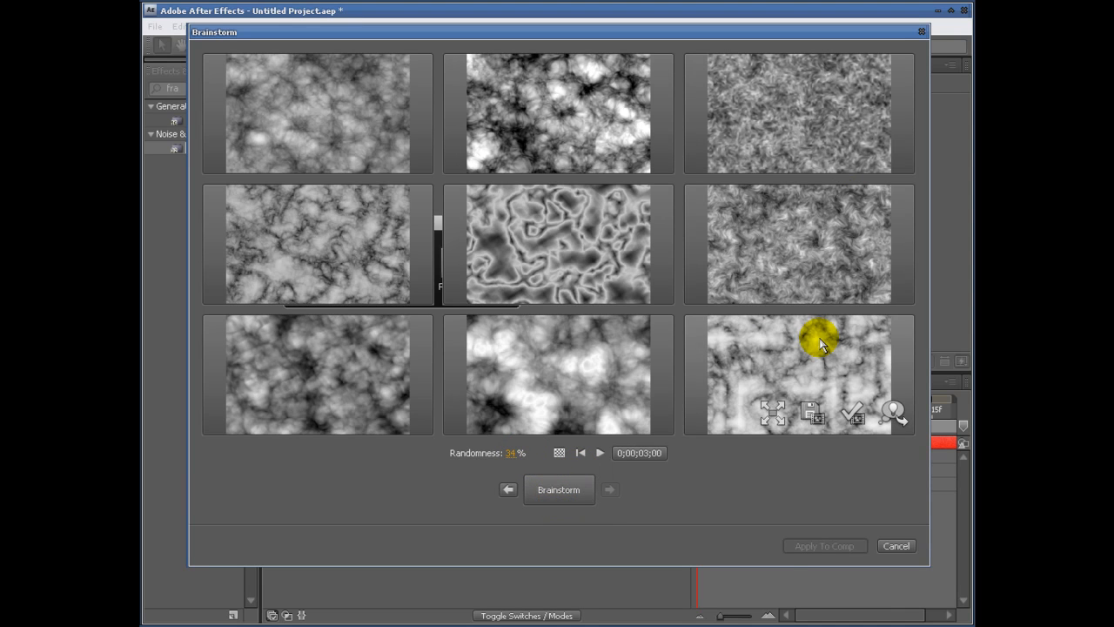
Maximize the high-contrast variation in the middle of the first row for inspection, and restore the grid of variations.
mouse_move(806, 396)
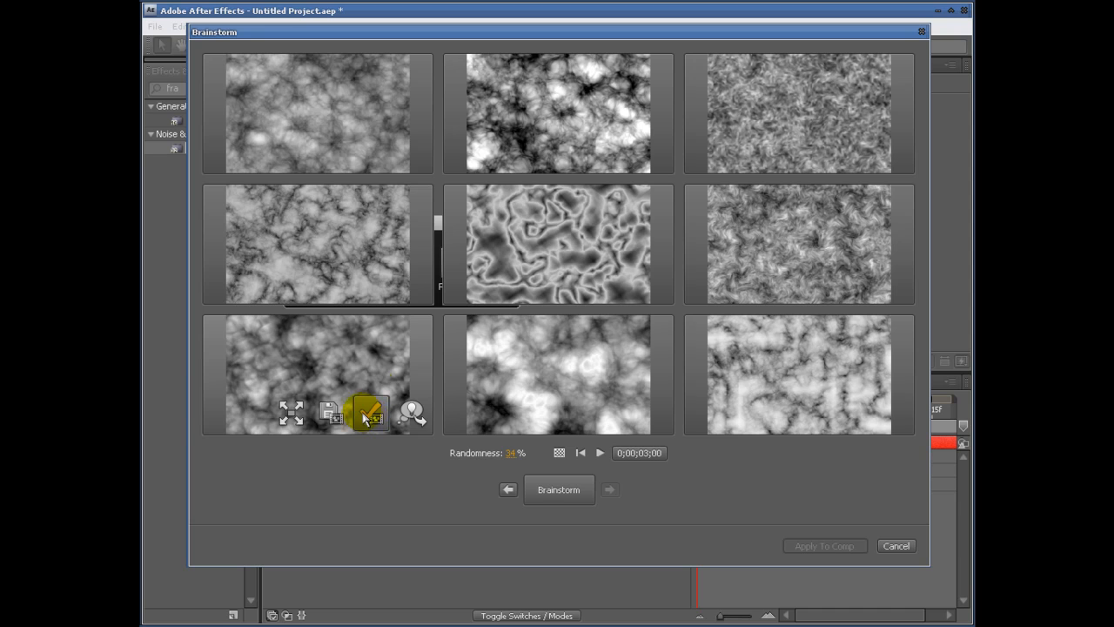
left_click(531, 152)
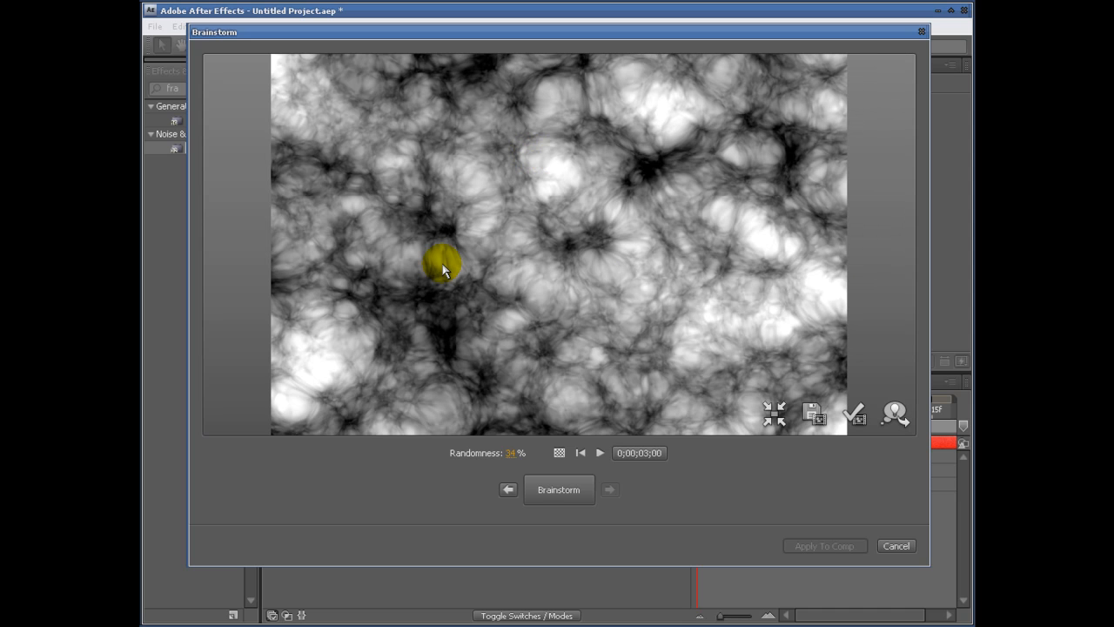
left_click(780, 416)
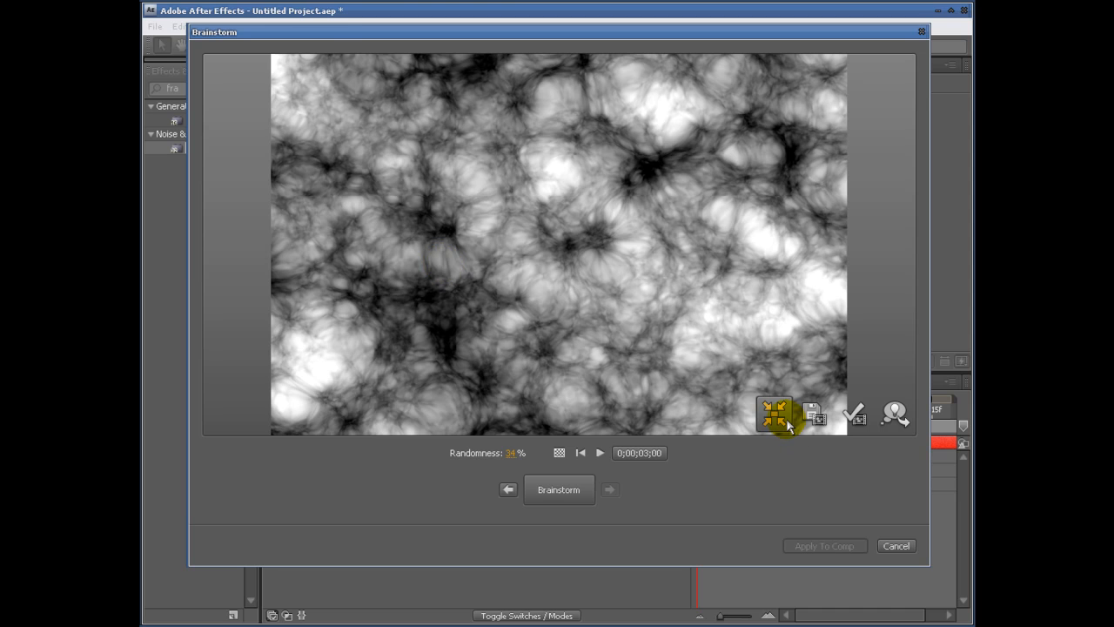
mouse_move(524, 75)
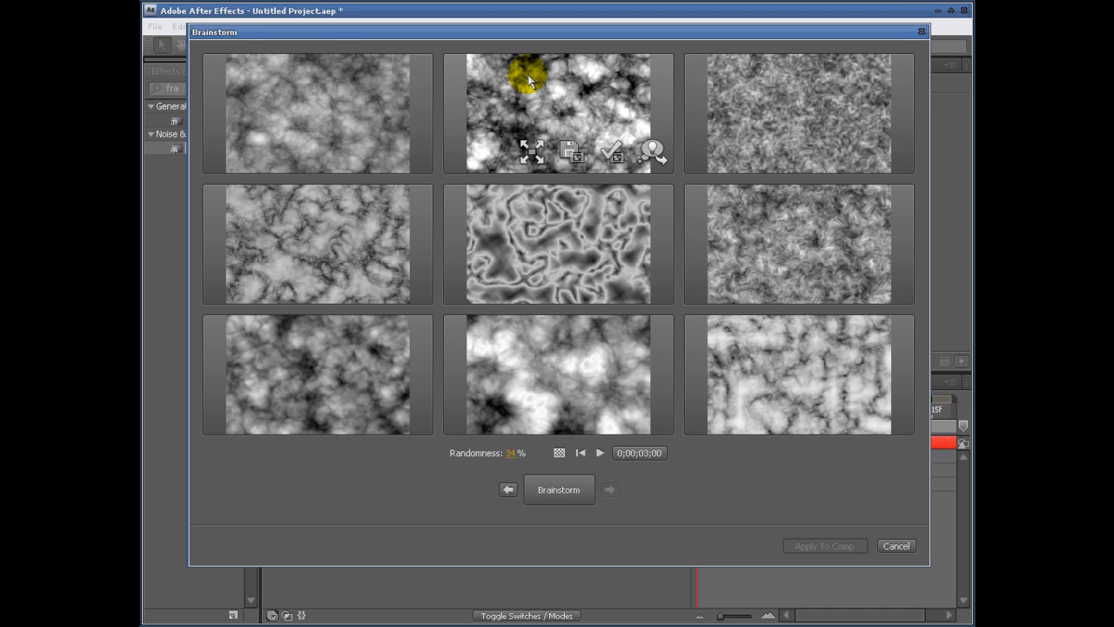
Save the high-contrast variation in the middle of the first row as a new composition and cancel Brainstorm.
left_click(571, 152)
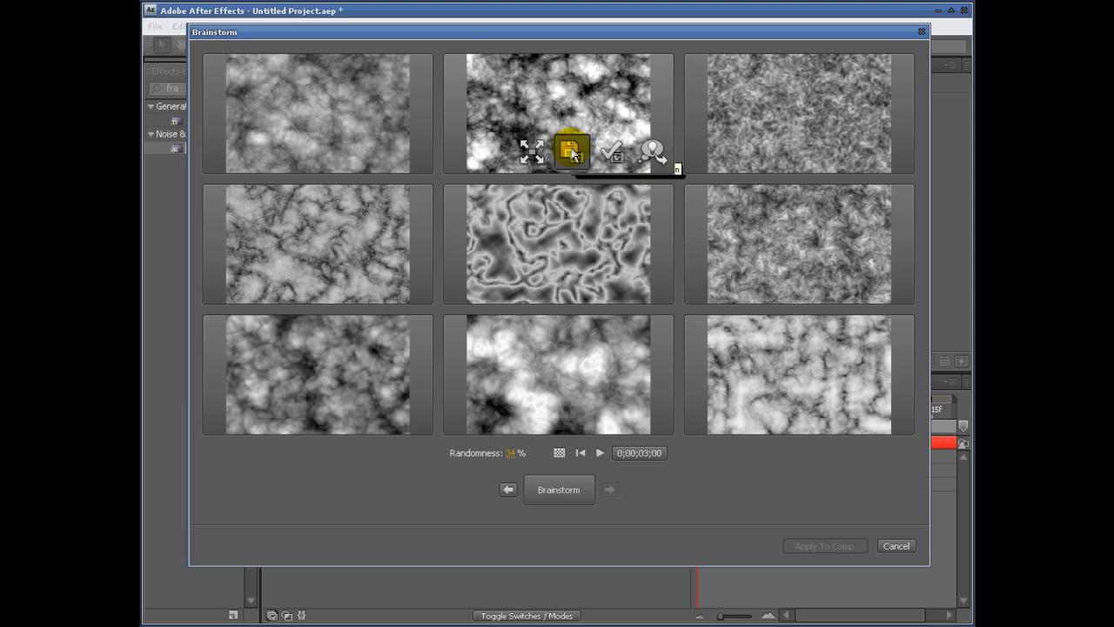
left_click_drag(521, 54, 775, 171)
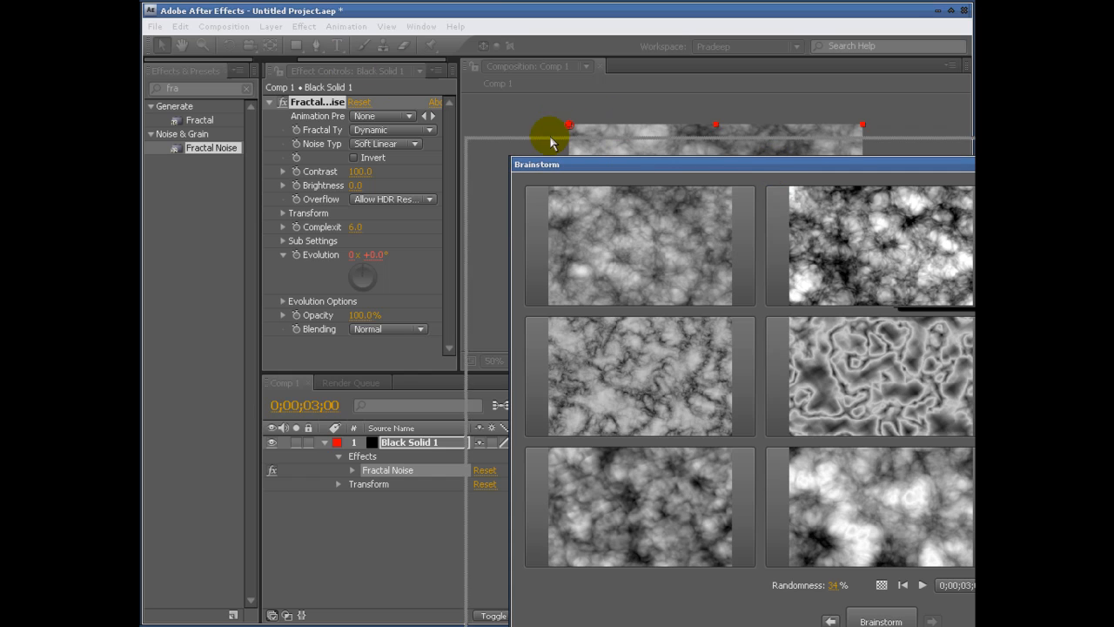
left_click_drag(621, 167, 307, 39)
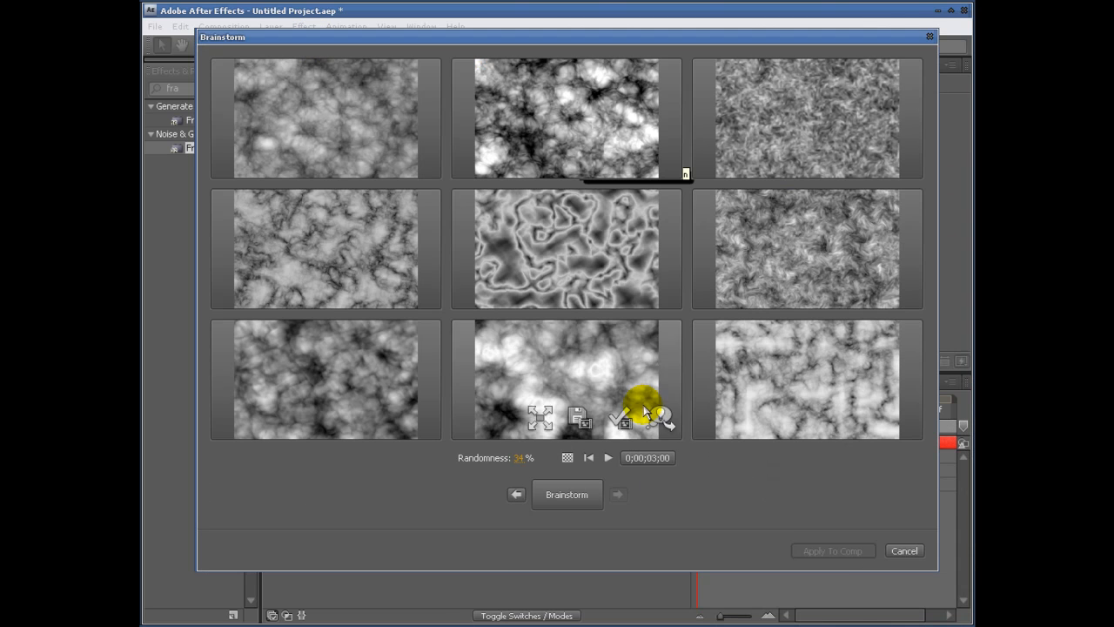
left_click(897, 550)
Compare the previews of Comp 1 and Comp 2 among the project items and open Comp 2.
left_click(278, 74)
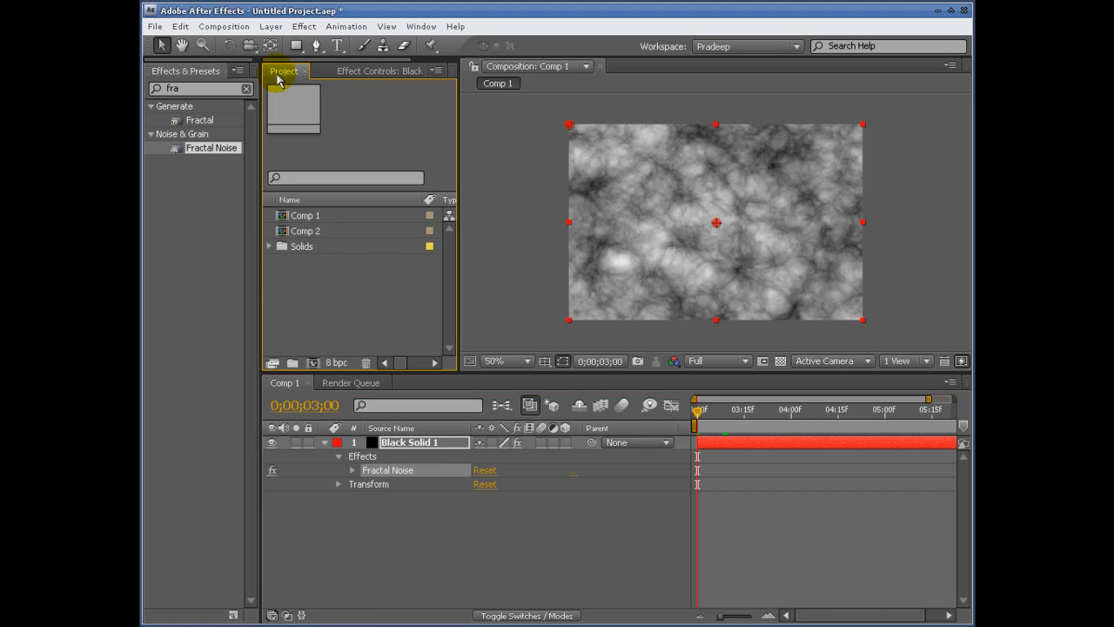
left_click(318, 231)
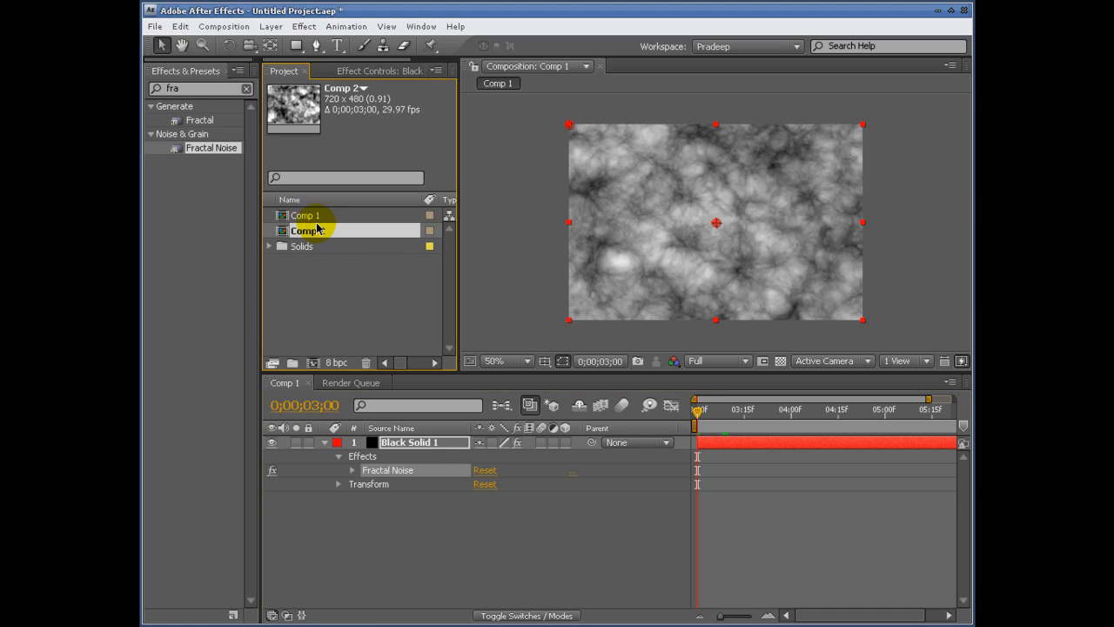
left_click(309, 216)
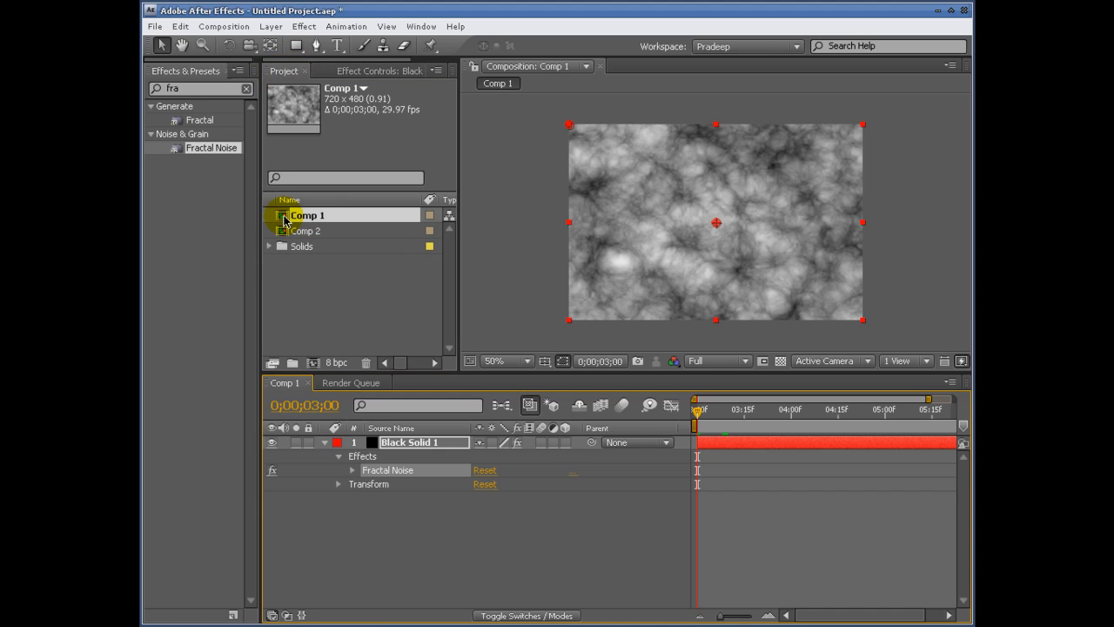
left_click(738, 219)
double_click(281, 232)
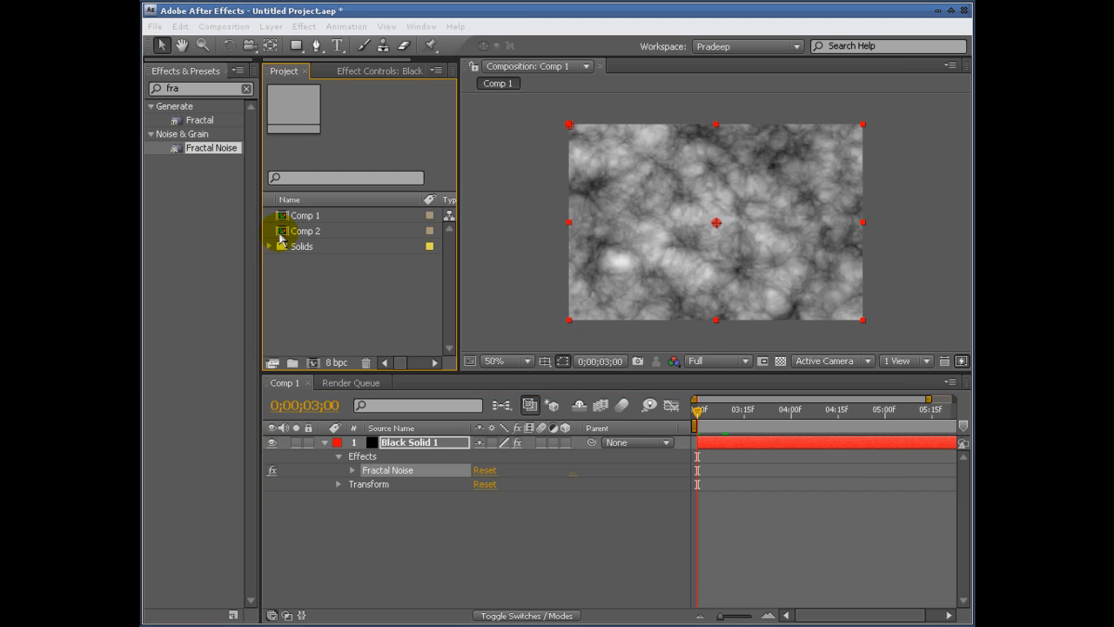
left_click(875, 423)
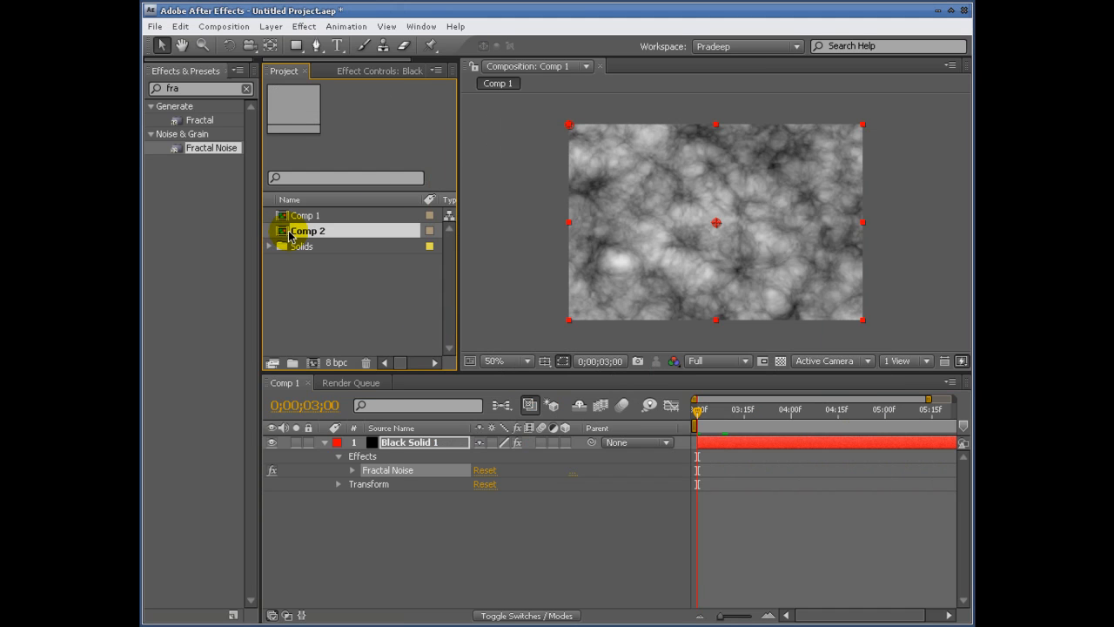
double_click(292, 231)
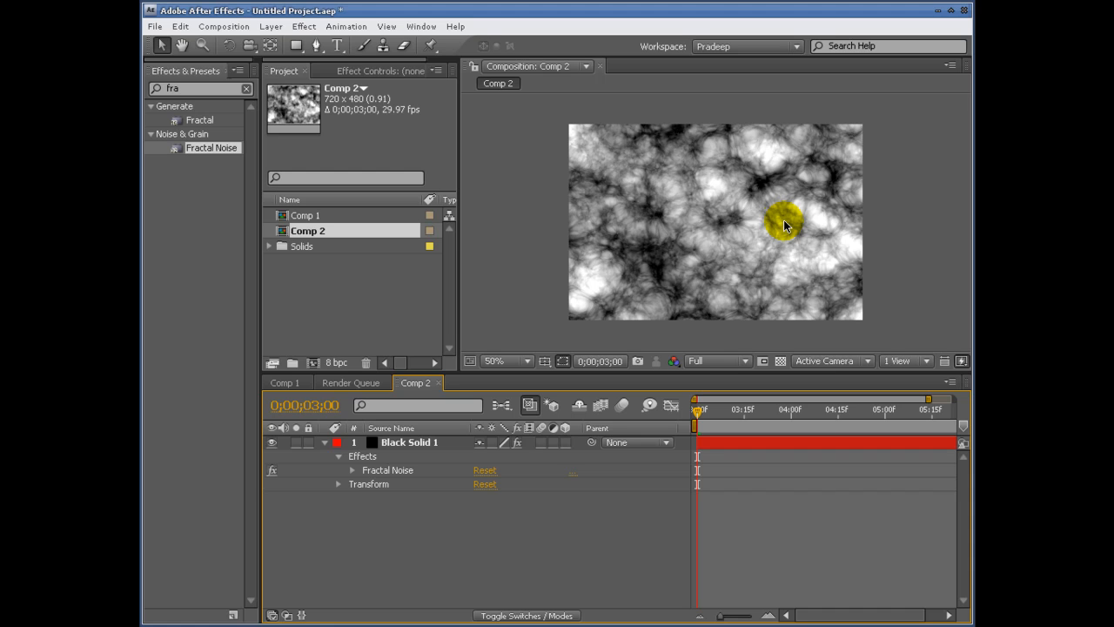
Select the Fractal Noise effect on the black solid in Comp 2.
left_click(642, 409)
left_click(651, 398)
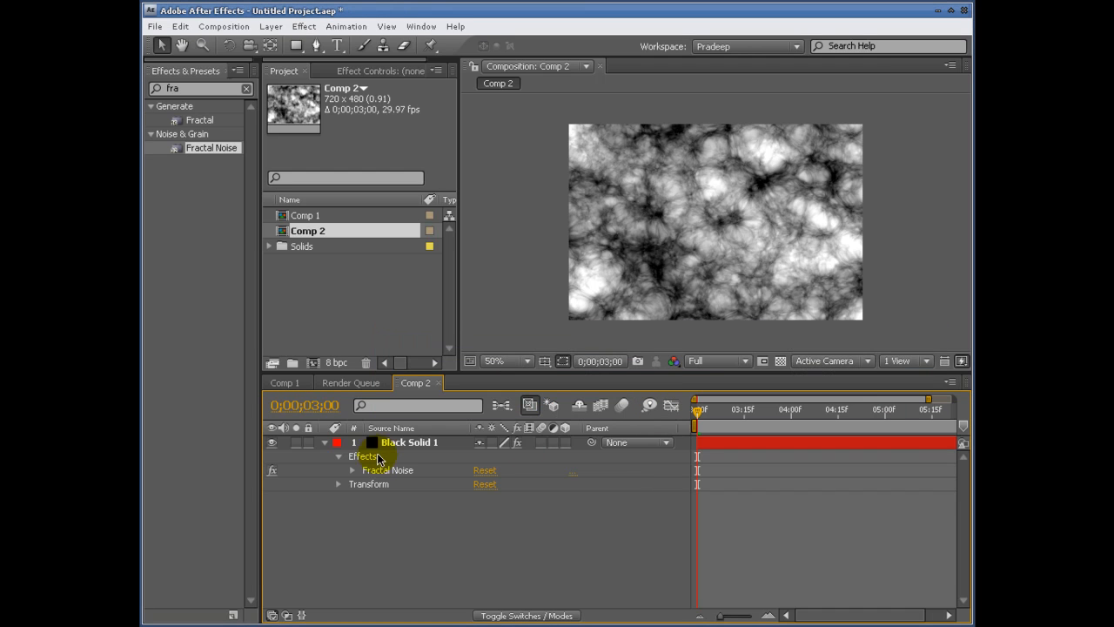
left_click(385, 484)
left_click(375, 470)
left_click(352, 470)
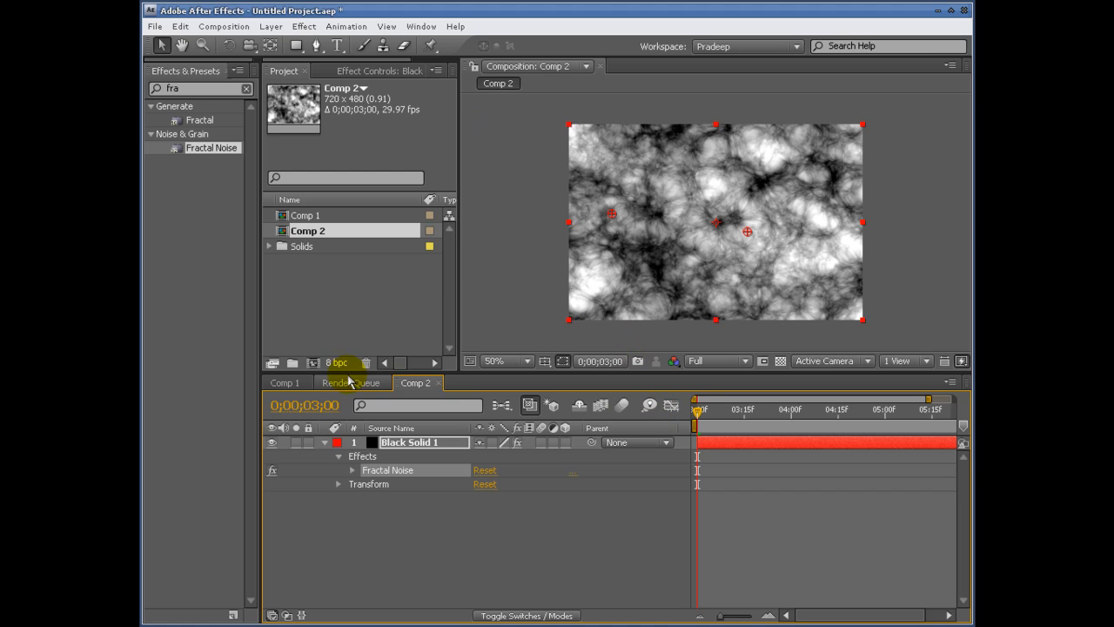
Return to Comp 1, run Brainstorm on its Fractal Noise effect and generate another set of variations.
left_click(285, 383)
left_click(623, 412)
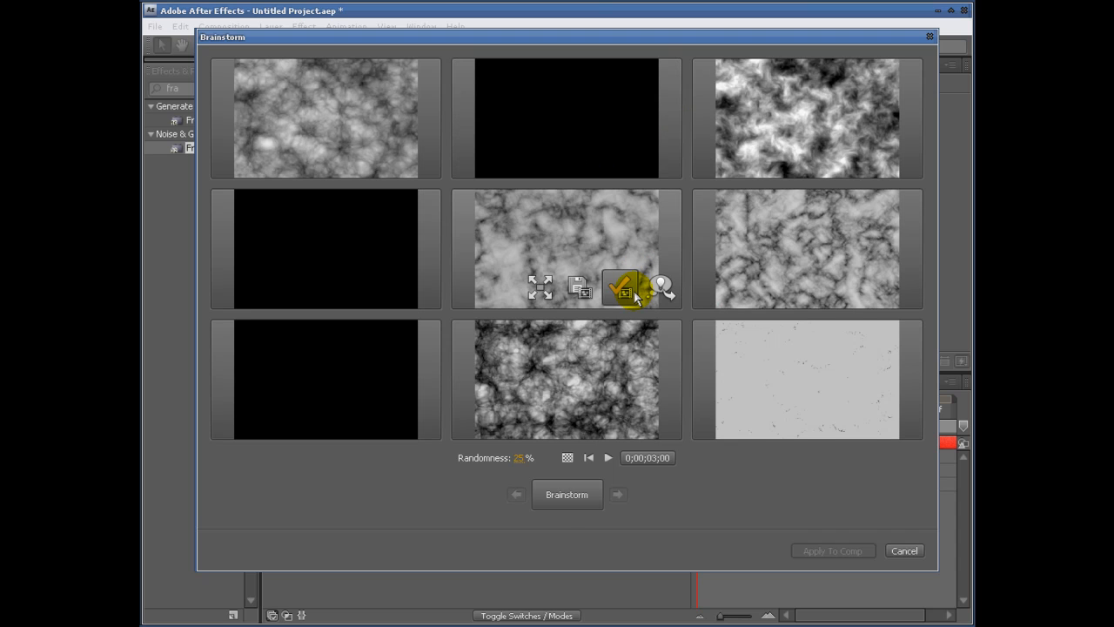
left_click(560, 507)
left_click(576, 496)
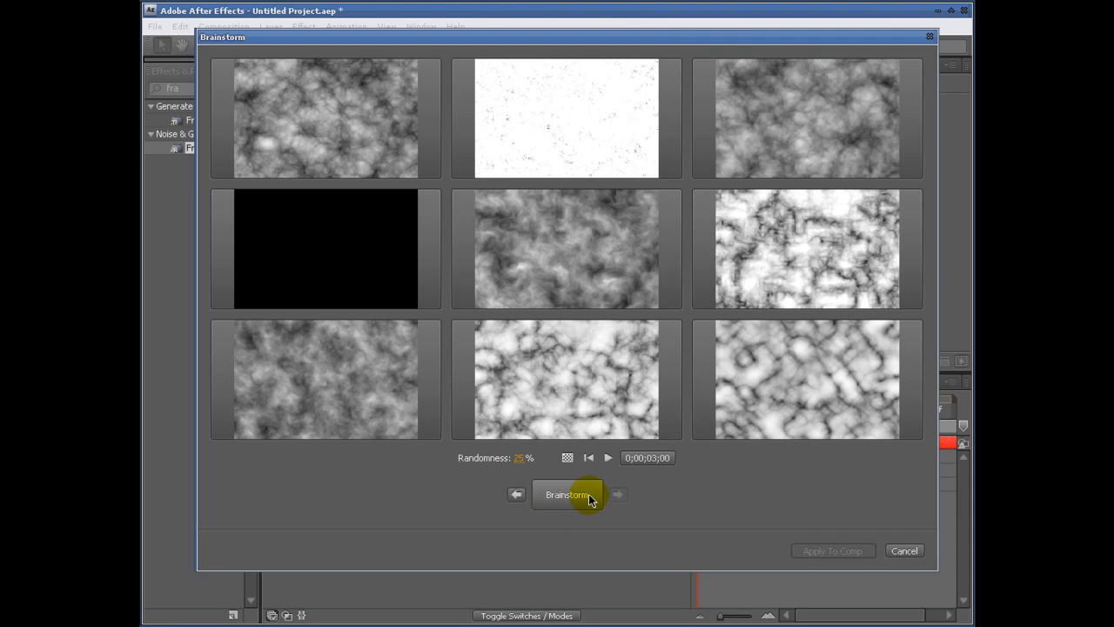
Include the soft, blurry variation at the end of the second row in the next Brainstorm and generate variations based on it.
mouse_move(836, 235)
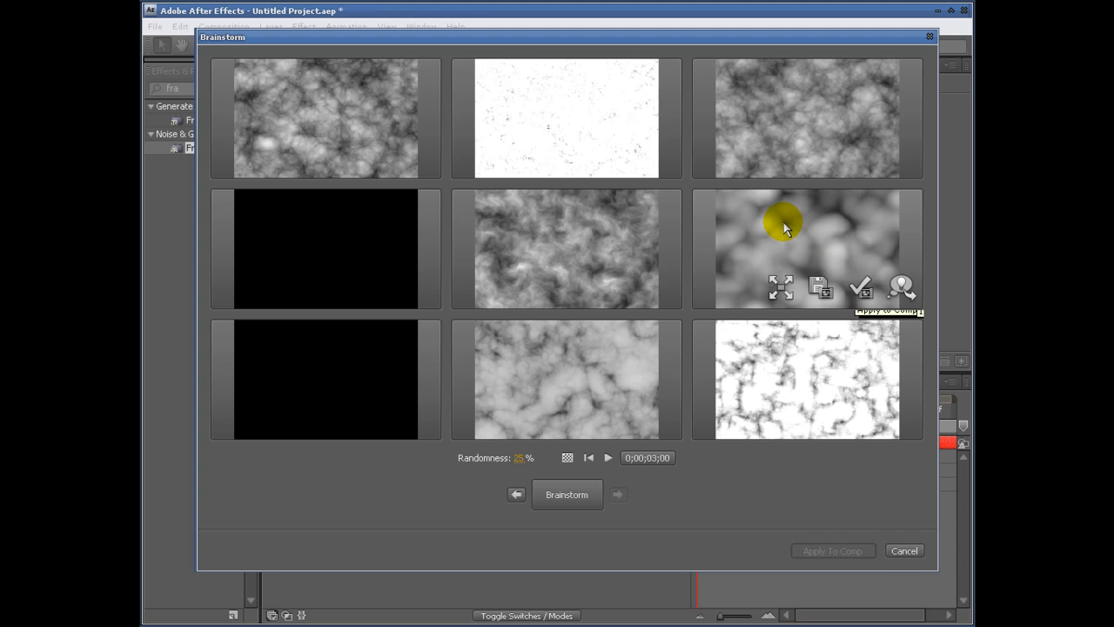
left_click(901, 287)
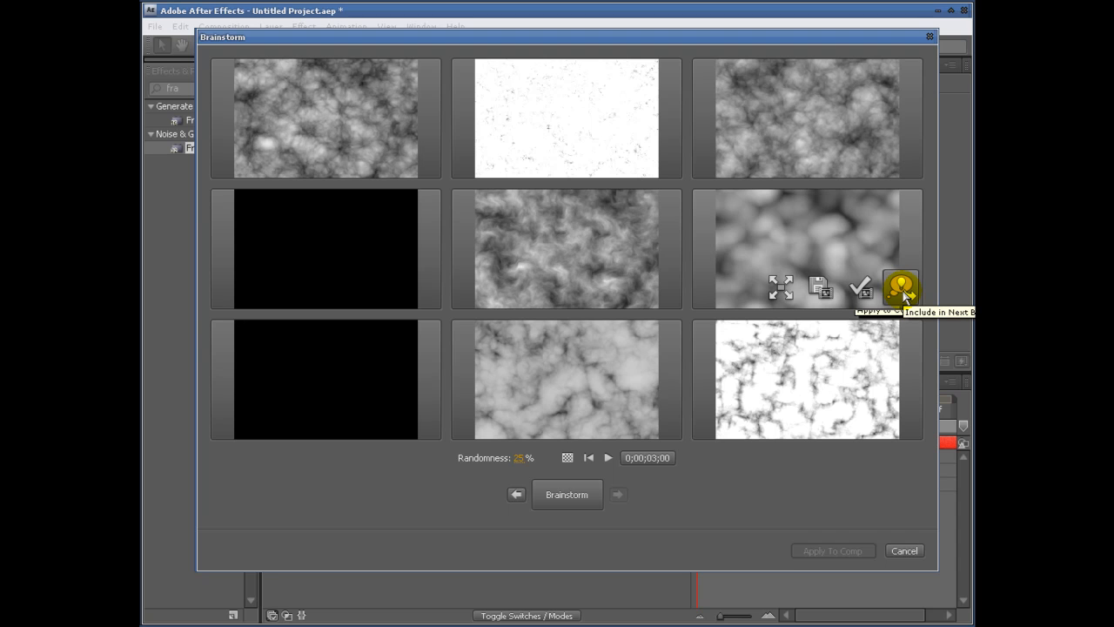
left_click(902, 290)
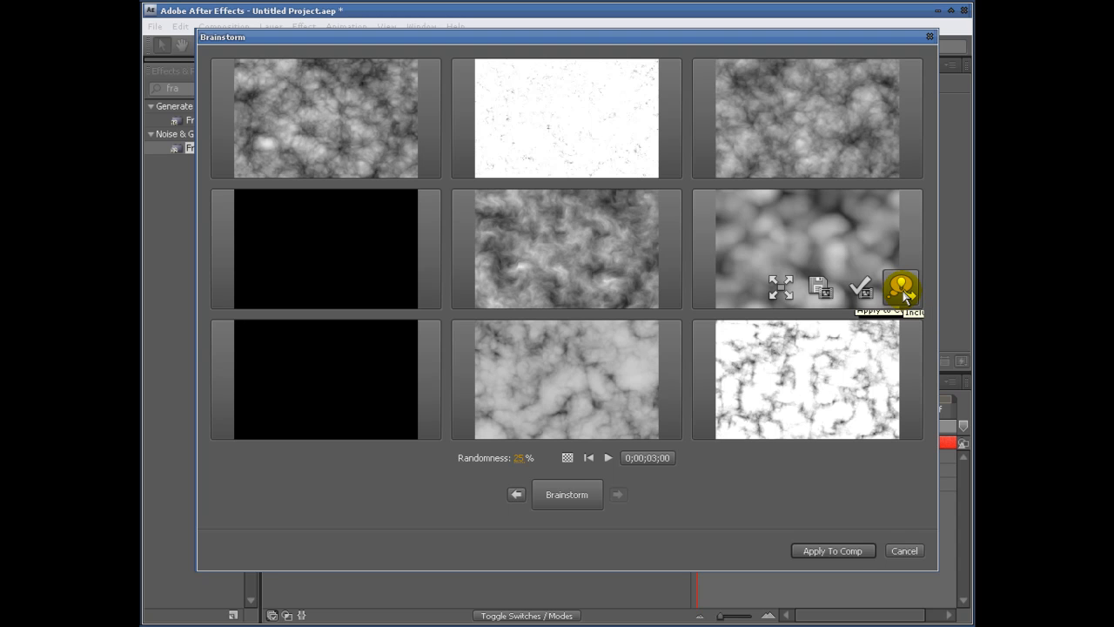
left_click(557, 496)
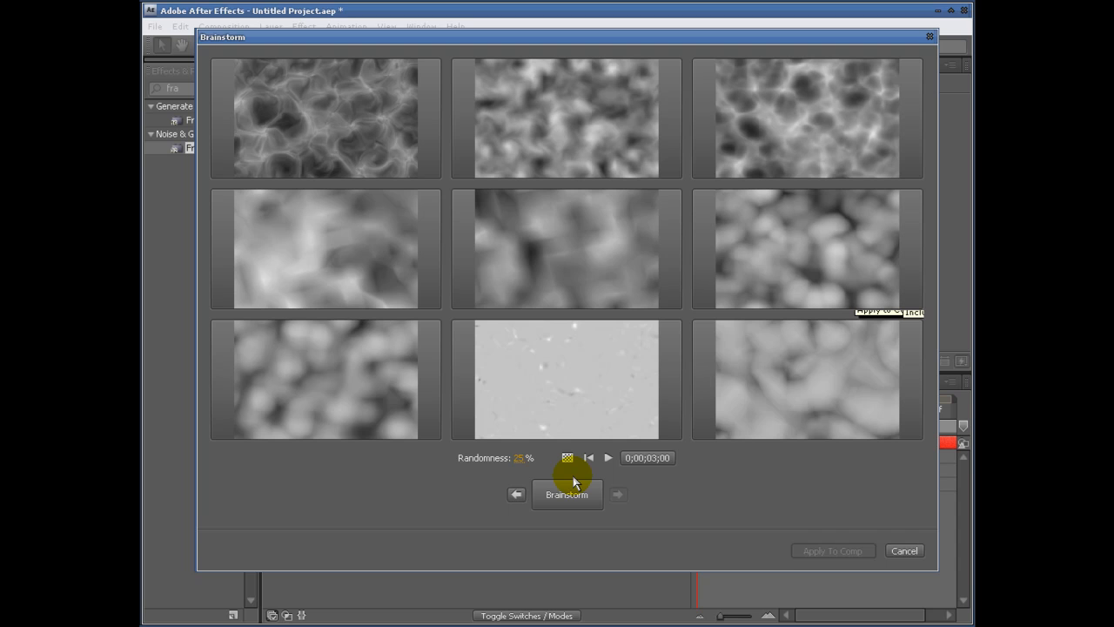
Play the animated previews of all the Brainstorm variations, look over the tiles and stop the playback.
mouse_move(777, 281)
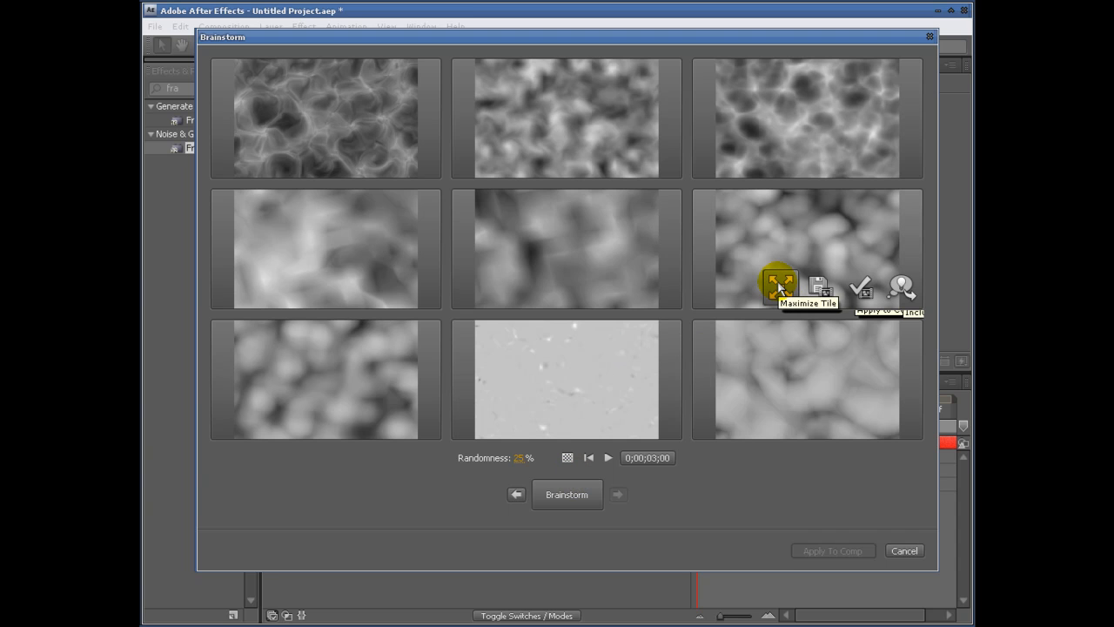
left_click(607, 458)
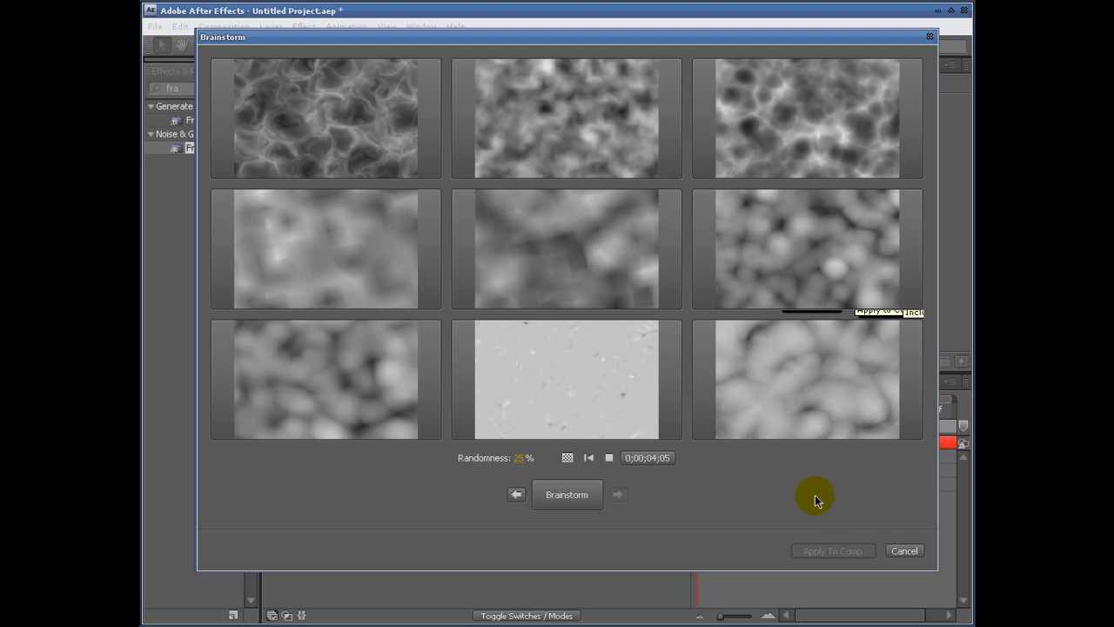
mouse_move(322, 144)
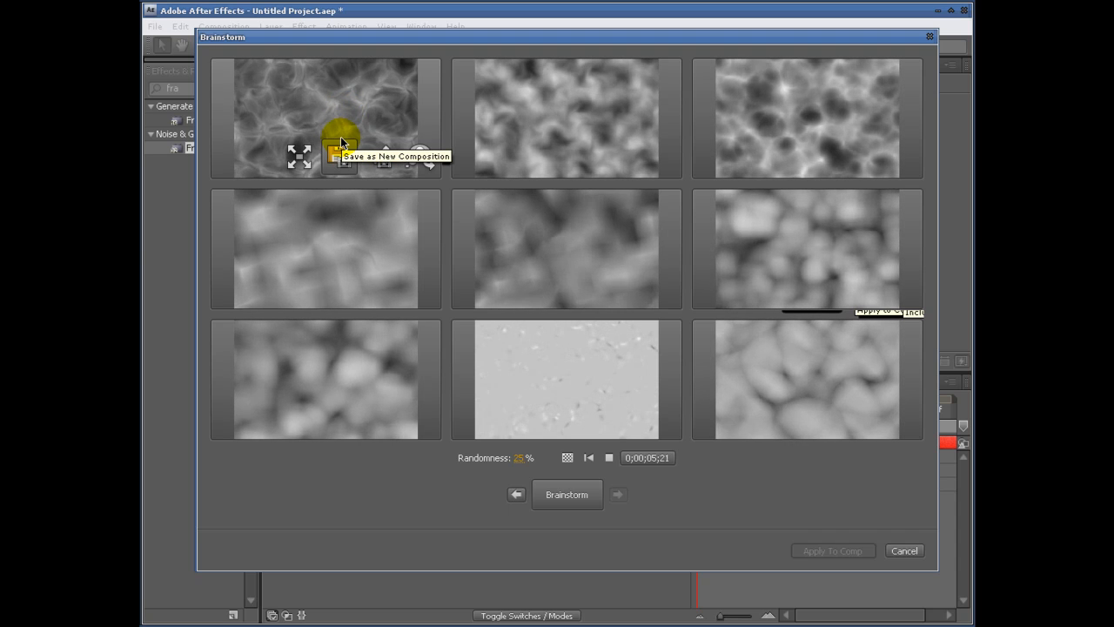
mouse_move(813, 229)
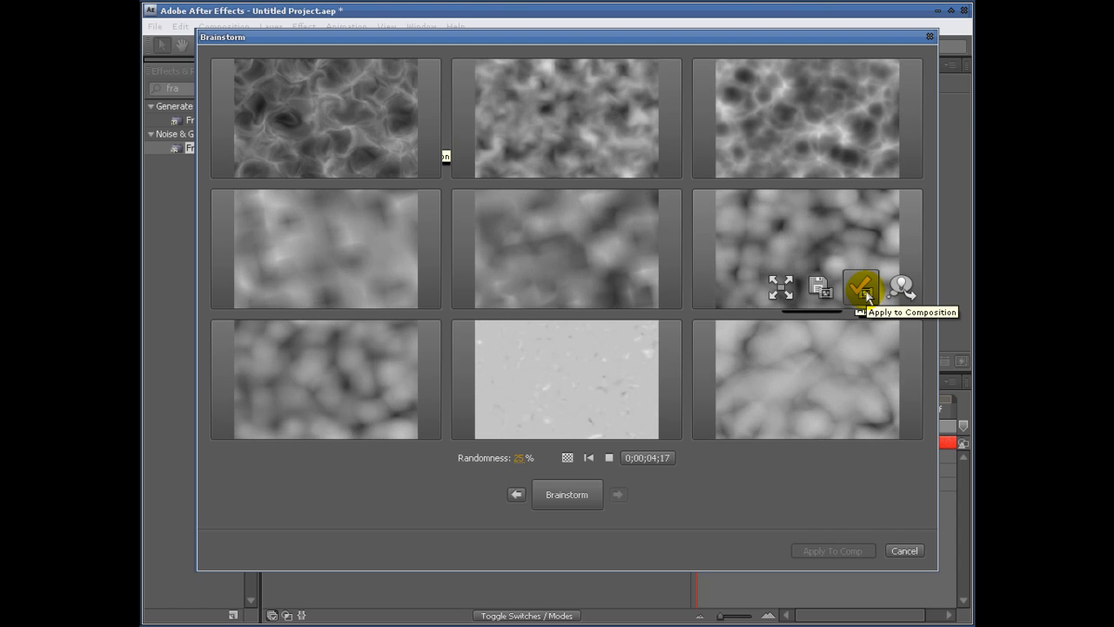
left_click(609, 457)
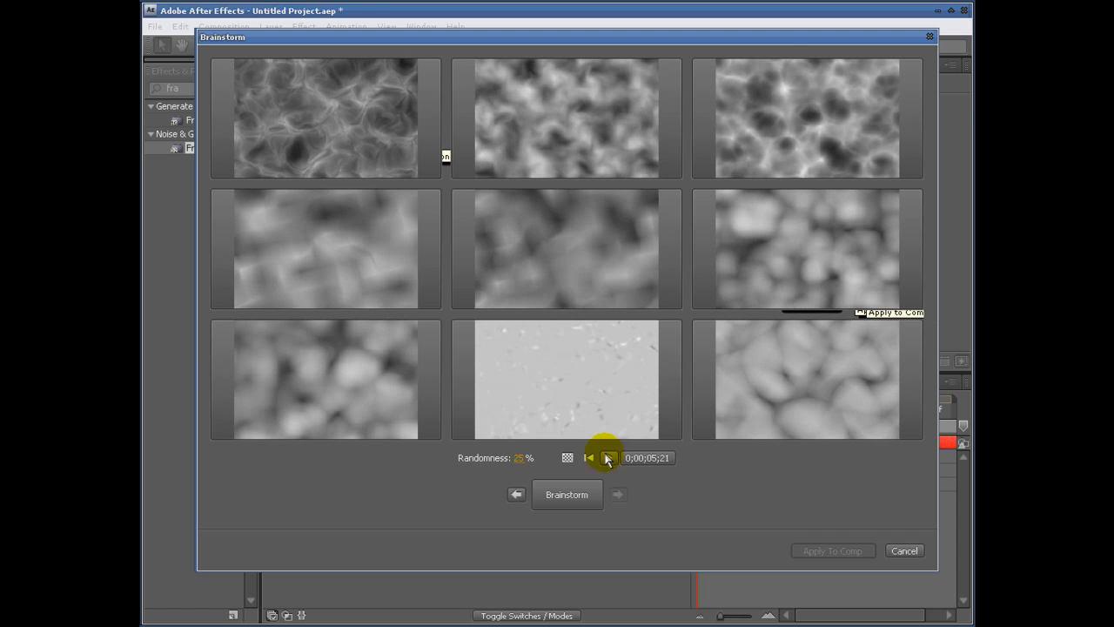
Check the previous Brainstorm generation, return to the latest one and apply the last variation of its second row to Comp 1.
left_click(515, 494)
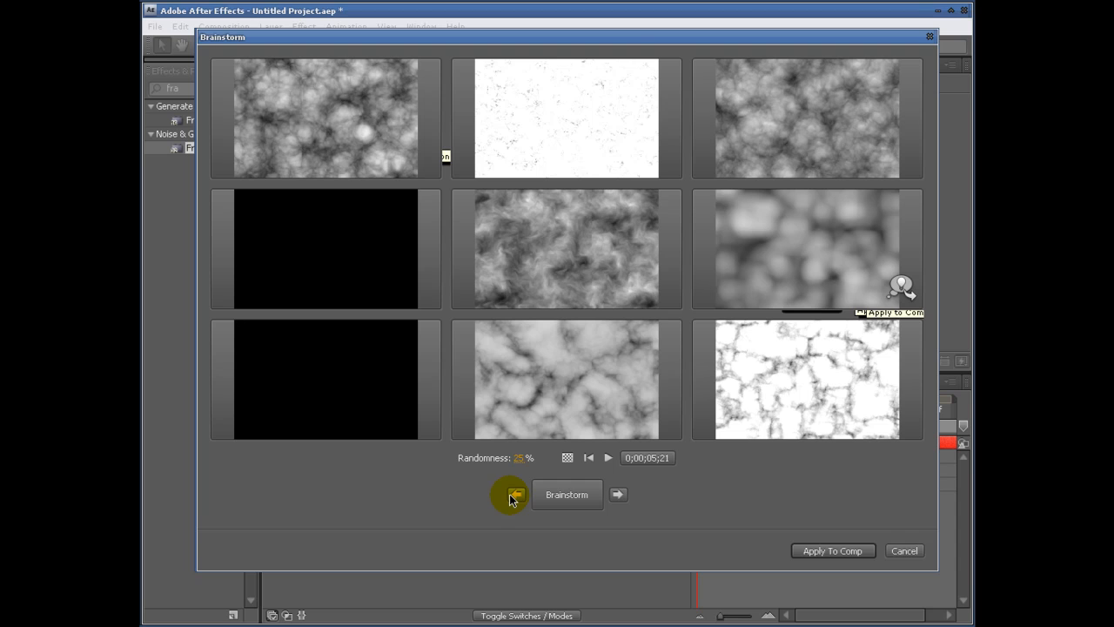
left_click(623, 498)
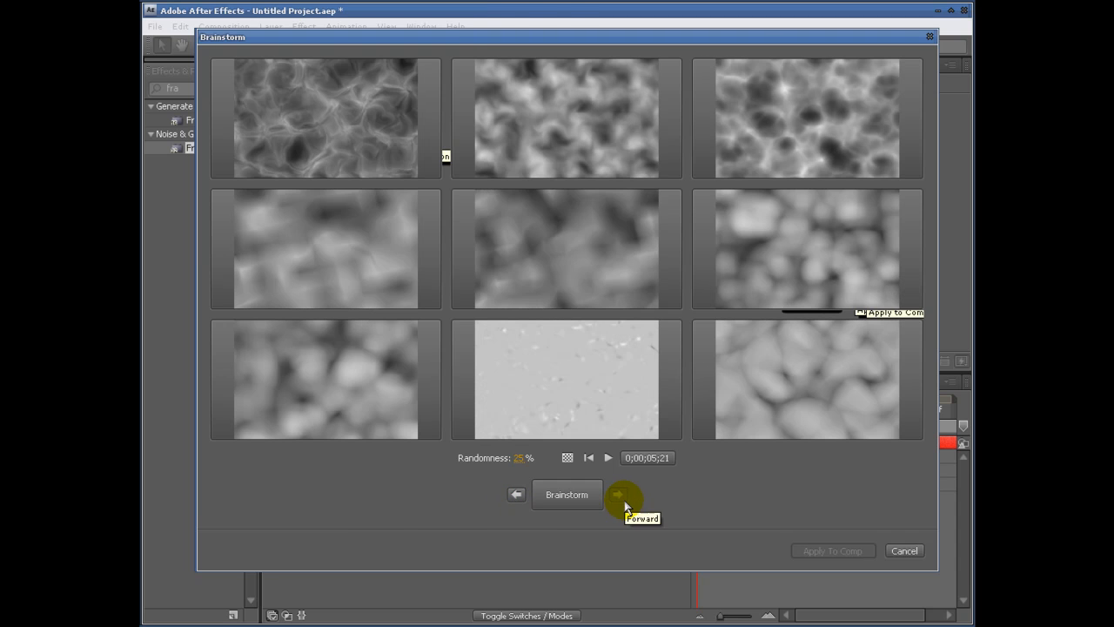
mouse_move(883, 218)
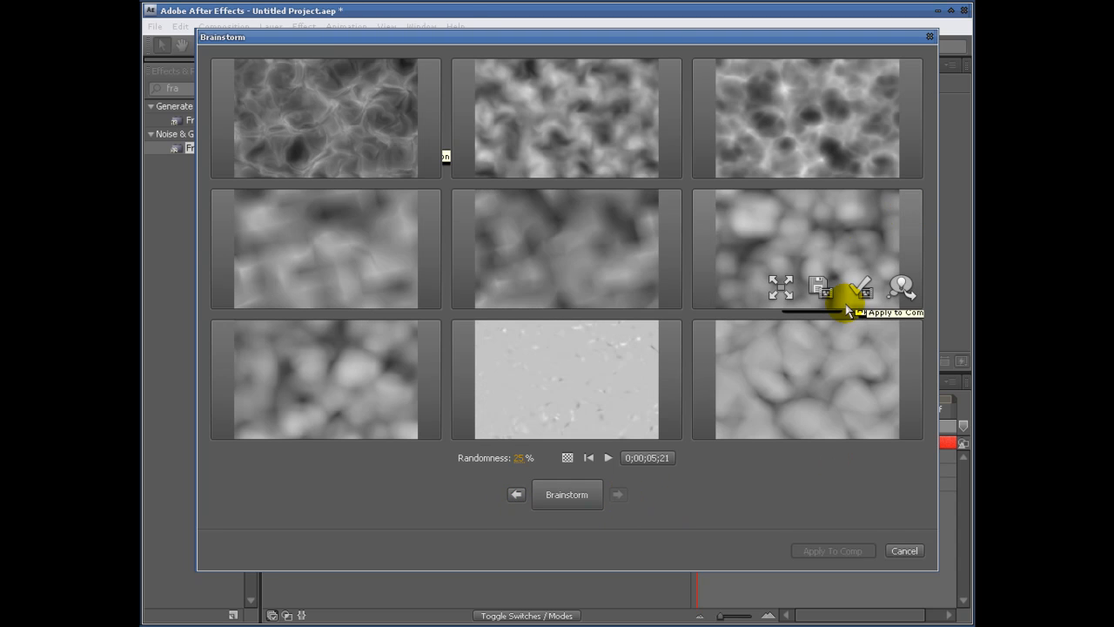
left_click(853, 295)
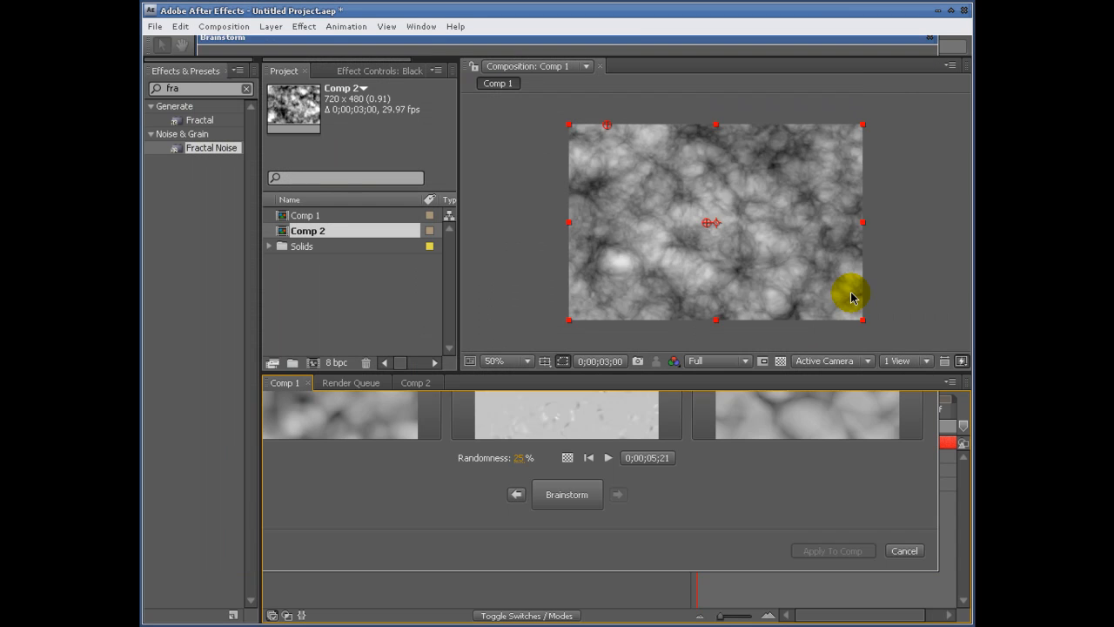
mouse_move(699, 411)
left_mouse_down()
mouse_move(920, 430)
mouse_move(696, 418)
left_mouse_up()
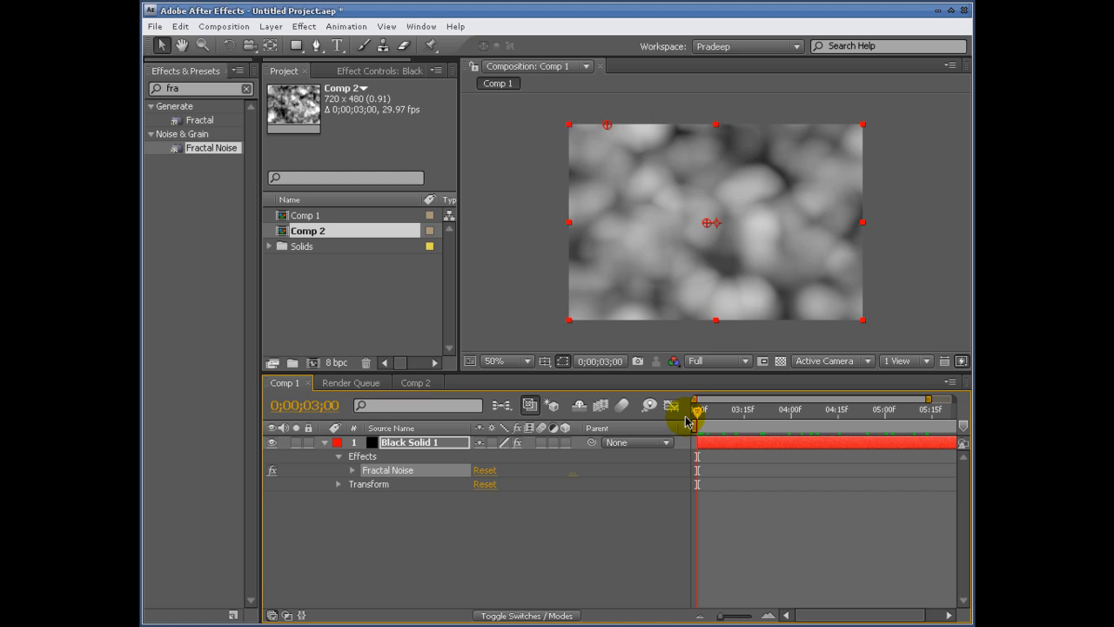